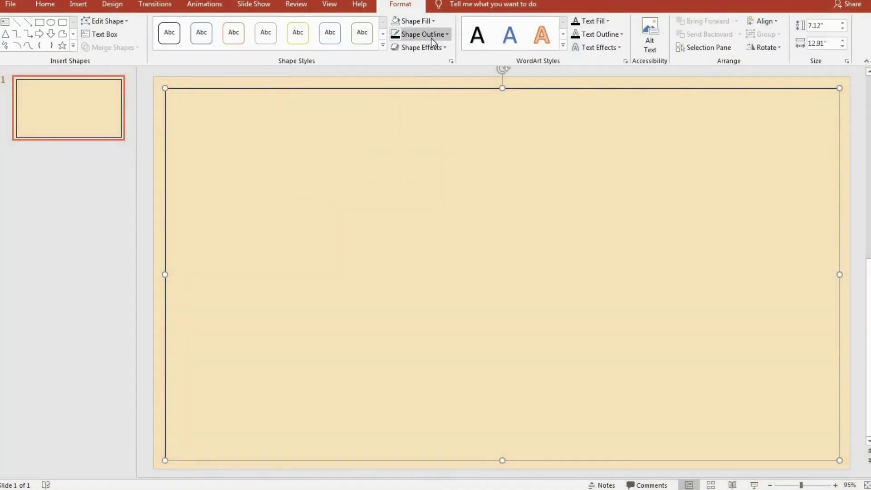
Give the inset rectangle a thin dark grey outline.
click(431, 37)
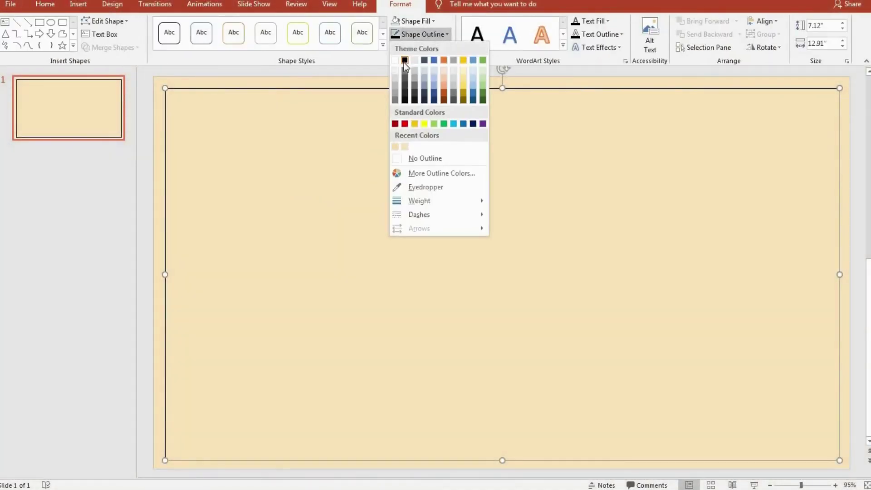
click(412, 84)
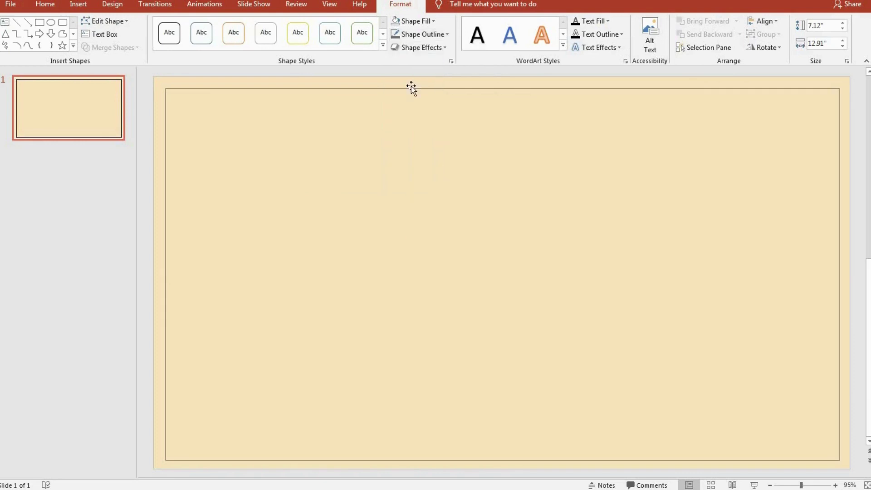
click(404, 137)
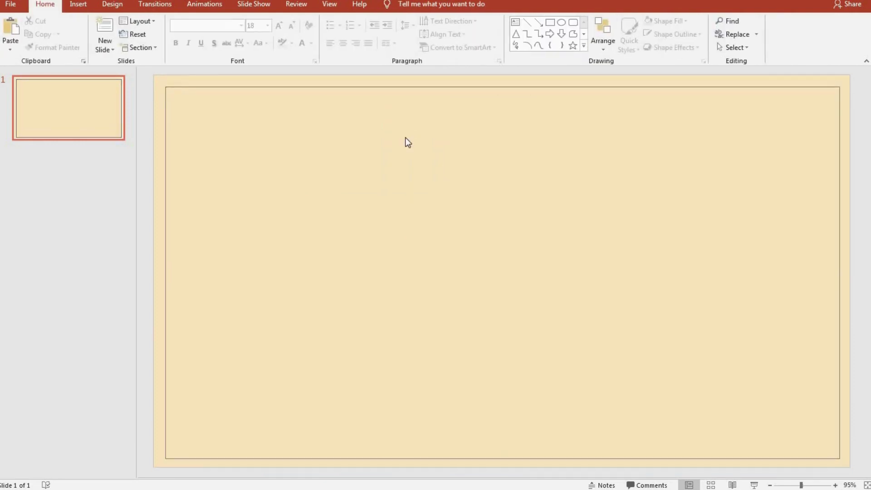
Pick the Text Box tool from Insert > Shapes.
click(80, 4)
click(206, 46)
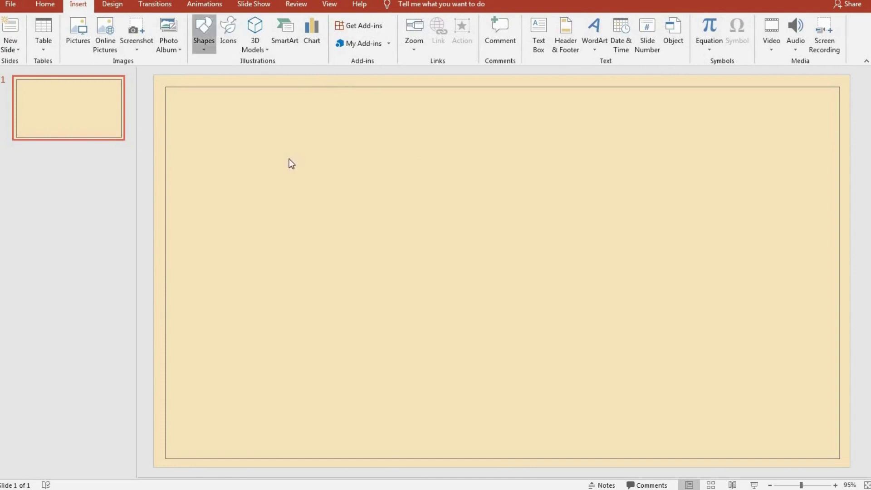
click(538, 52)
Draw a text box near the top, type 'PRESENTATION TITLE' and set it in Bookman Old Style.
drag(256, 133, 701, 249)
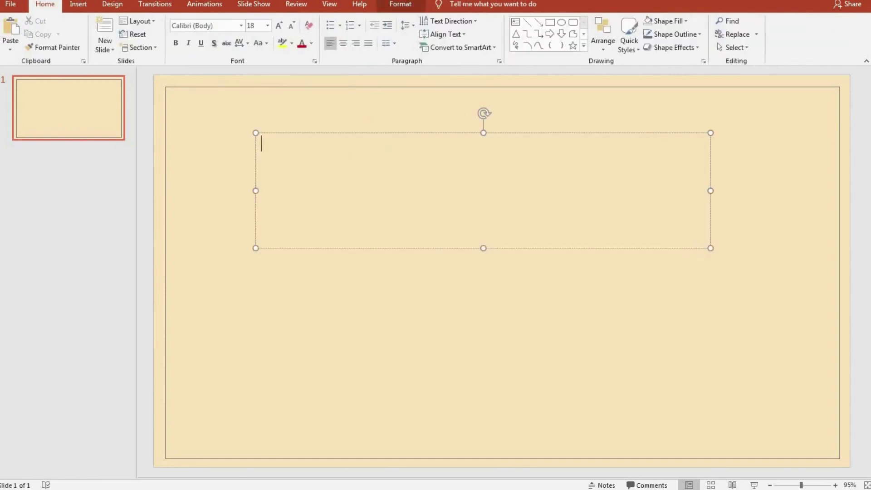
text(PRe)
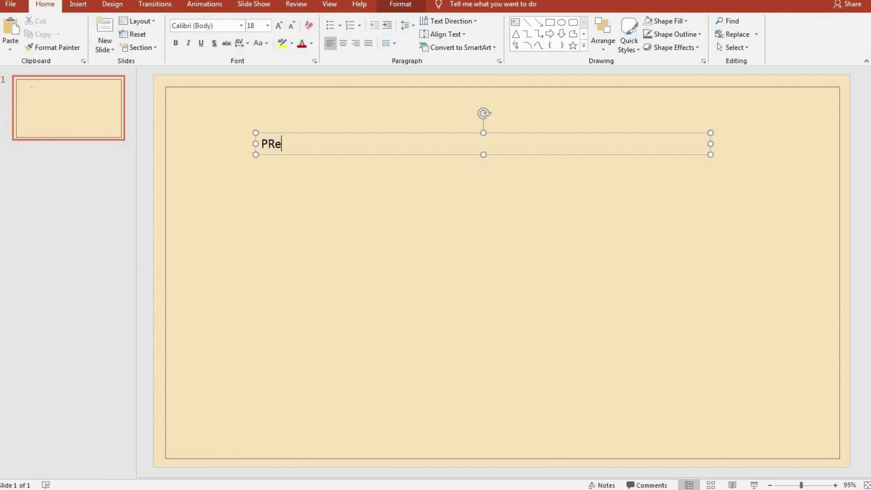
text(NTA)
text(tI)
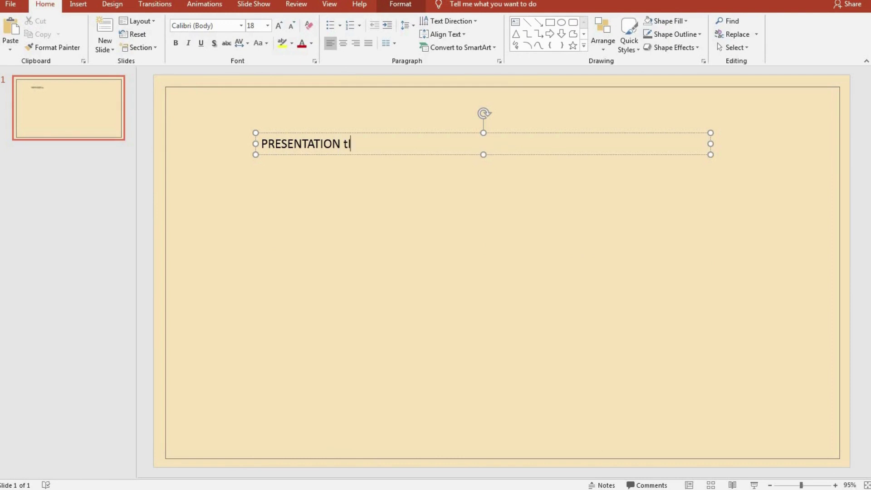
text(TLE)
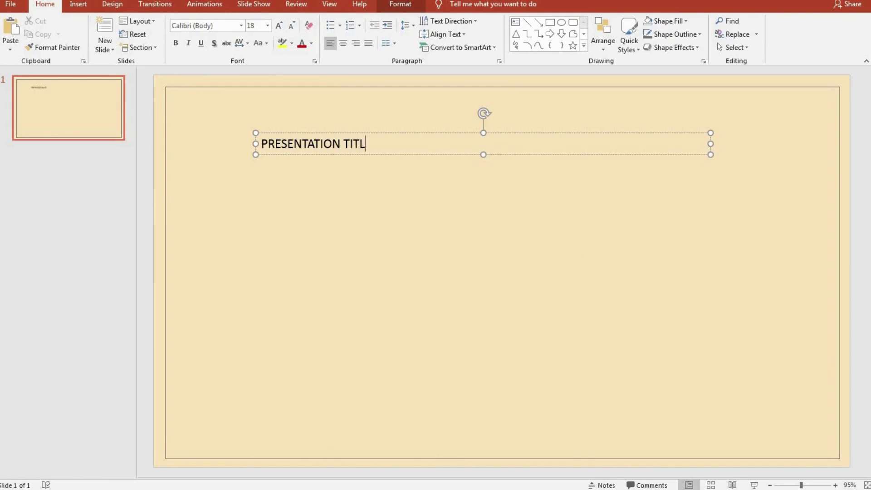
key(ctrl+a)
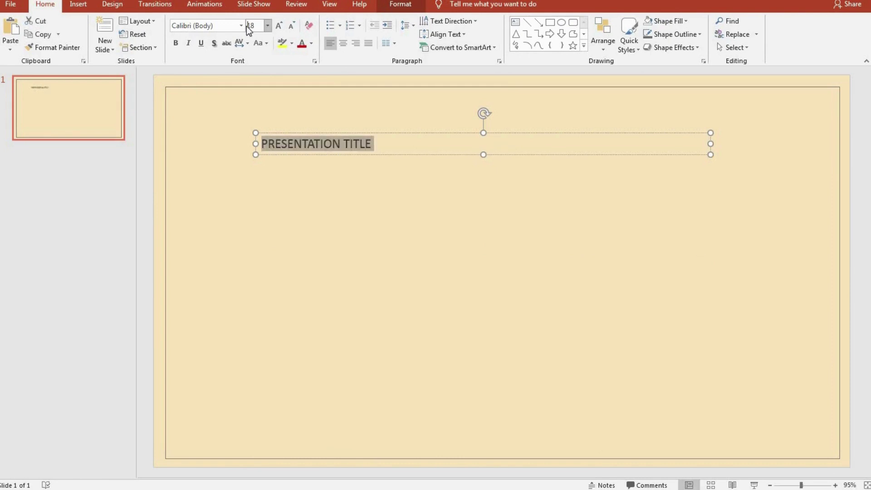
click(241, 25)
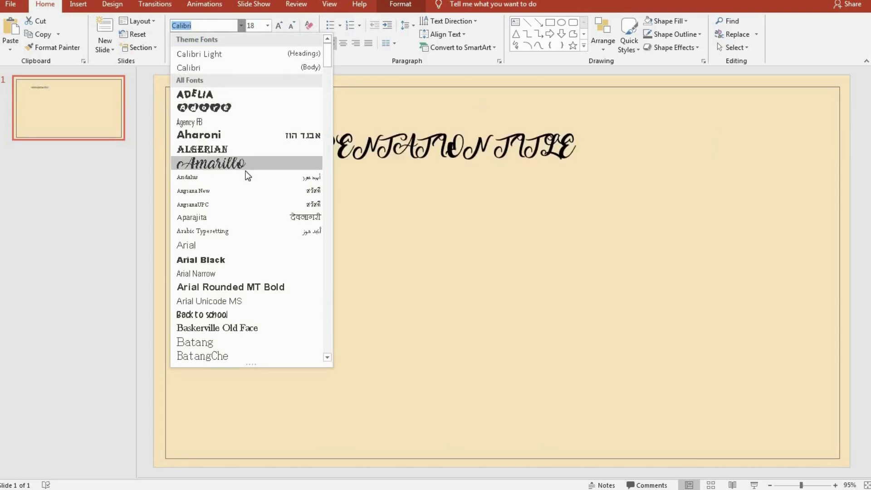
scroll(200, 232, down, 3)
click(200, 232)
Enlarge the title to 60 pt, widen its box to one line and nudge it down.
click(278, 26)
double_click(279, 27)
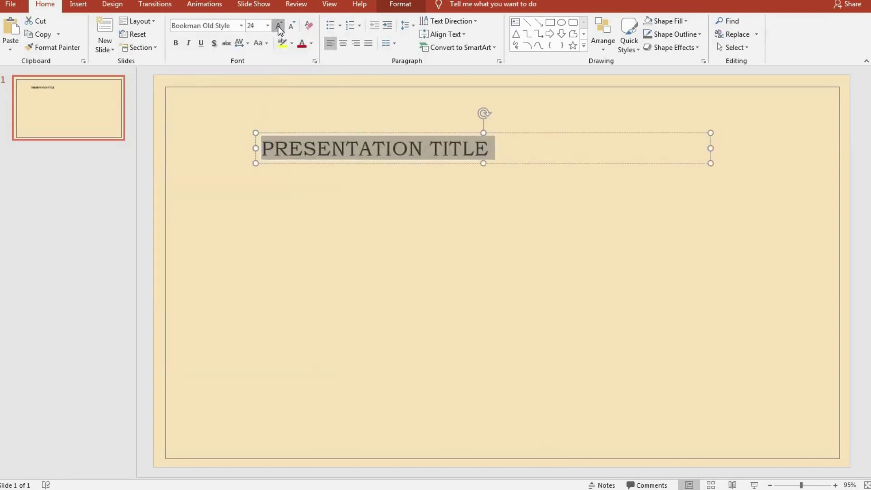
triple_click(278, 26)
double_click(279, 26)
click(278, 26)
click(278, 26)
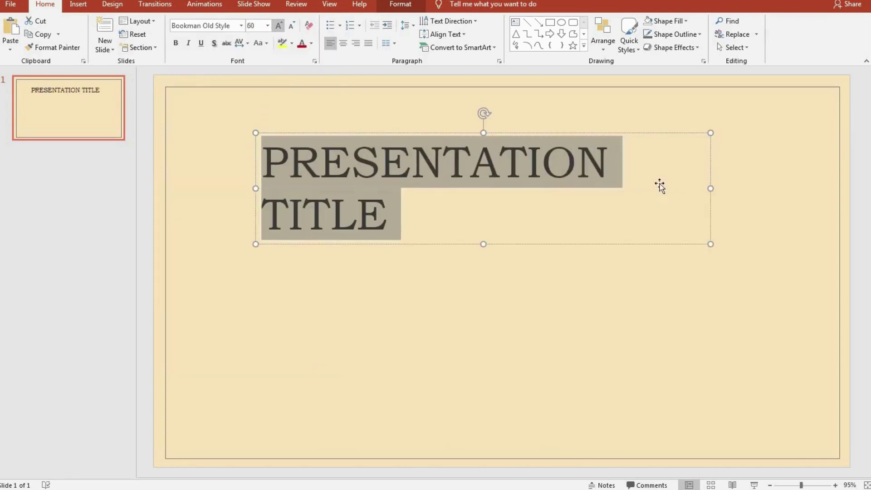
drag(712, 187, 768, 189)
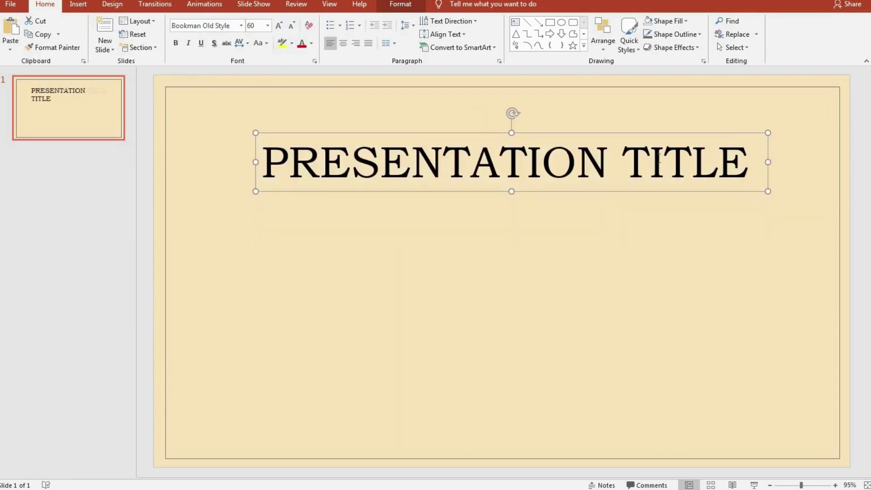
drag(629, 133, 629, 138)
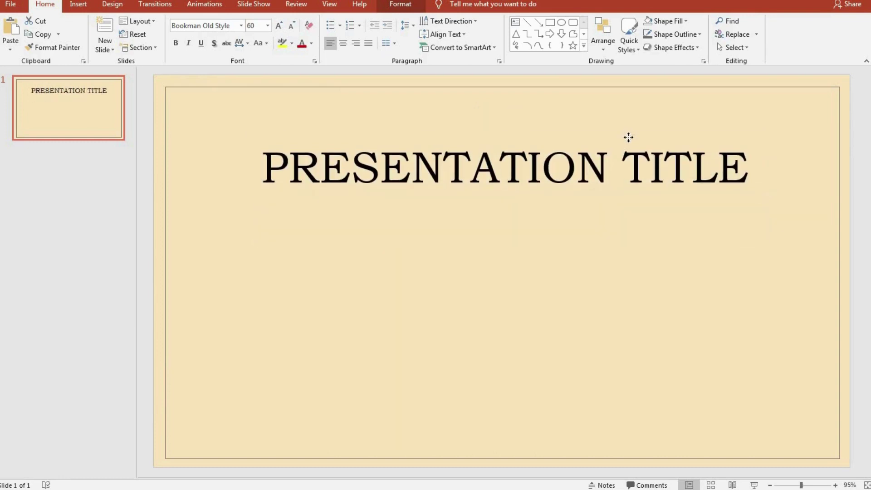
click(700, 248)
click(633, 166)
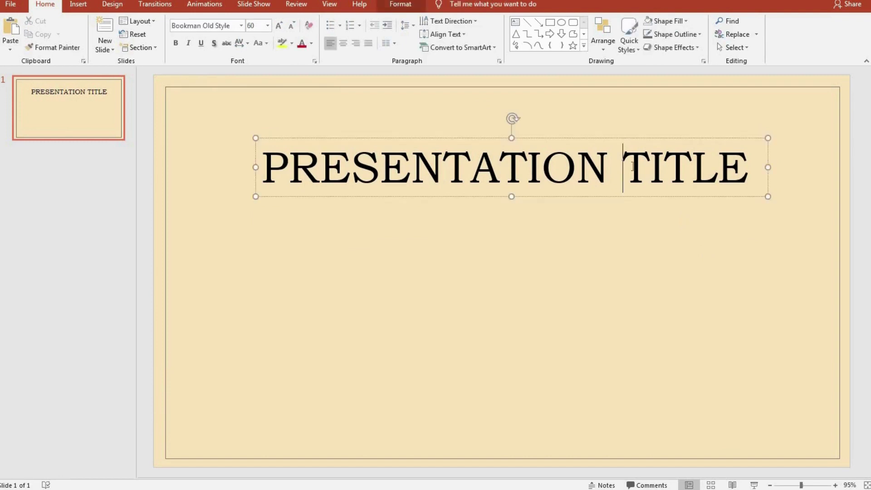
click(683, 268)
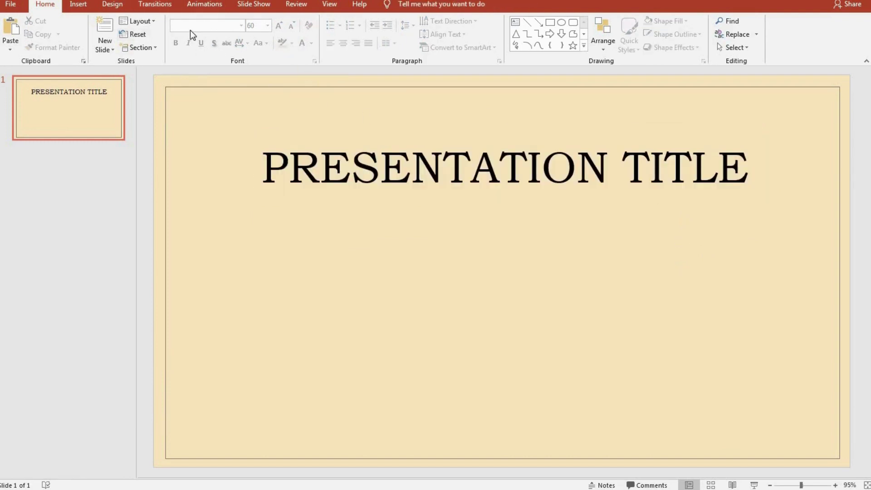
Paste the paragraph into a new text box below the title, in Ink Free and justified.
click(88, 5)
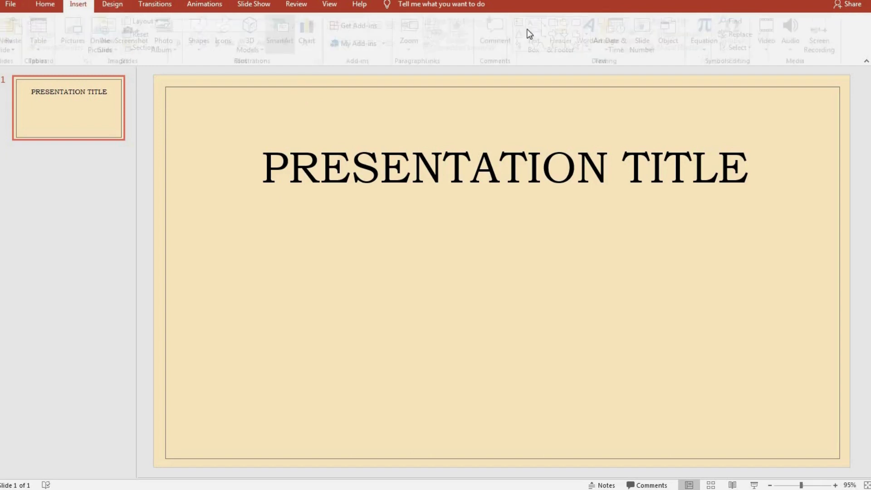
click(539, 34)
drag(323, 207, 682, 333)
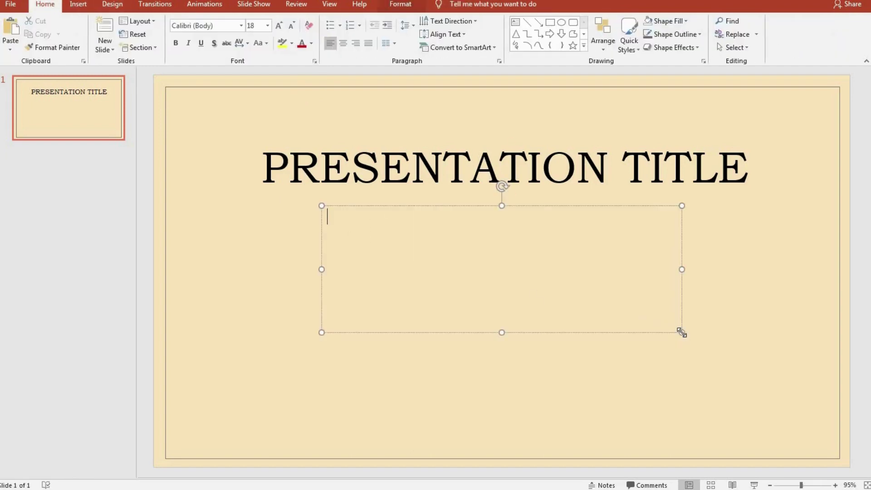
text(a presentation title is an object or picture that you will address in your presentation. Take a few minutes to peruse some examples of title choices for important slide presentations you might be giving this week. Take a few different approaches that should relate to what you're trying to accomplish.)
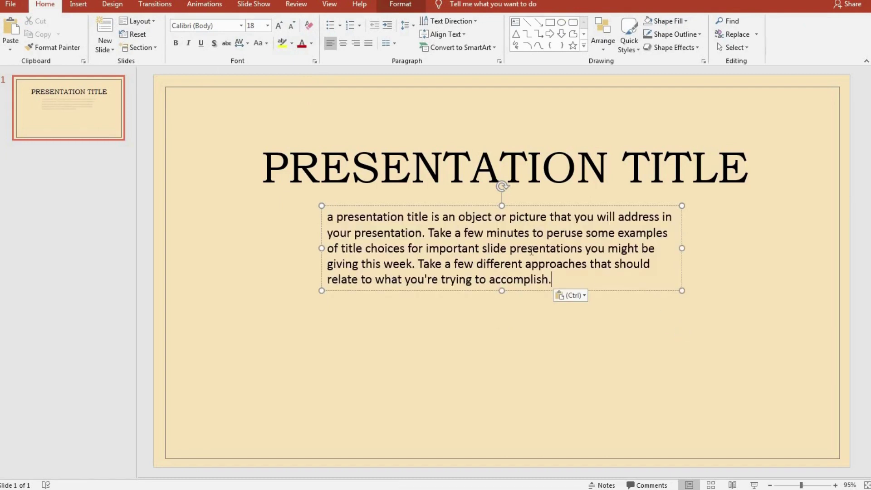
key(ctrl+a)
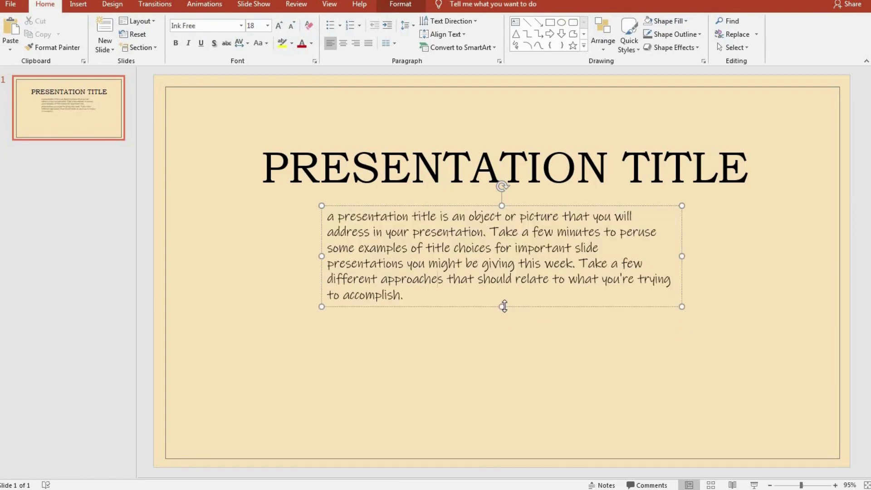
click(466, 263)
triple_click(466, 263)
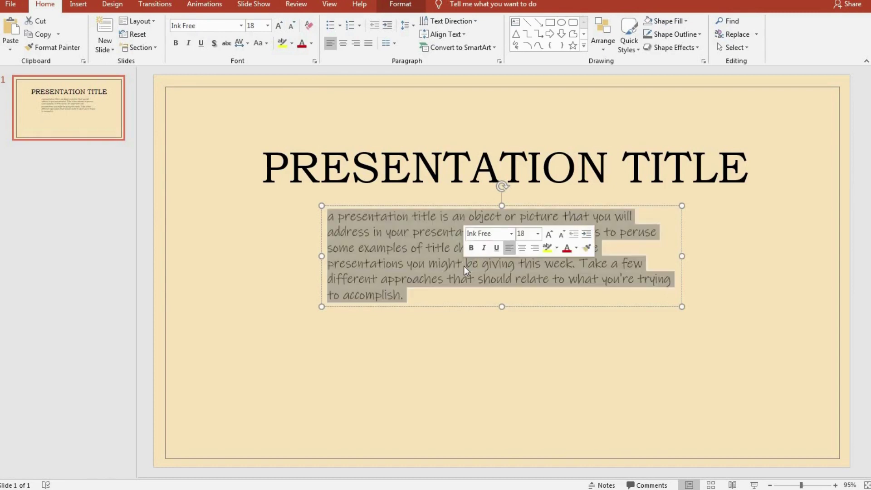
click(365, 45)
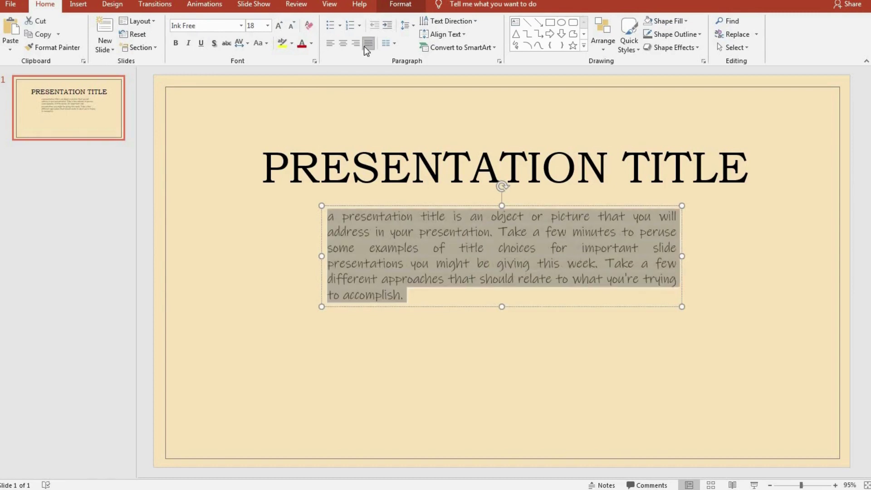
Reduce the paragraph to 16 pt, move the box up-left and widen it to four lines.
click(327, 217)
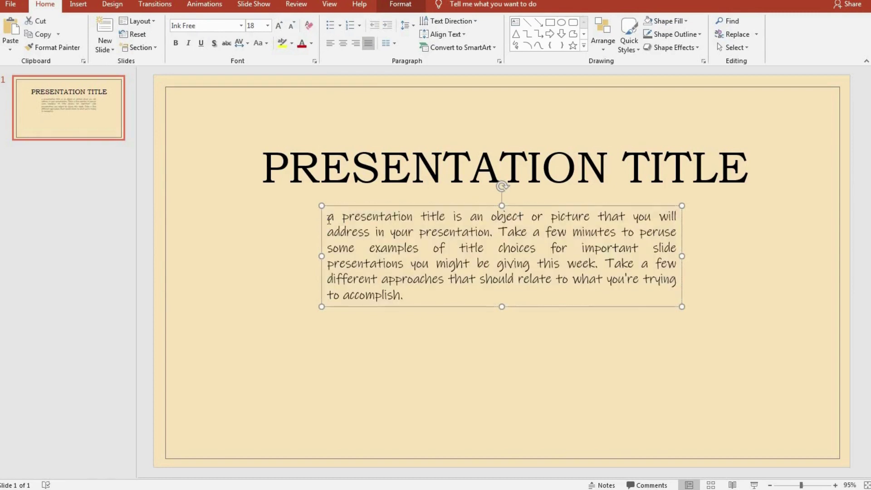
key(ctrl+a)
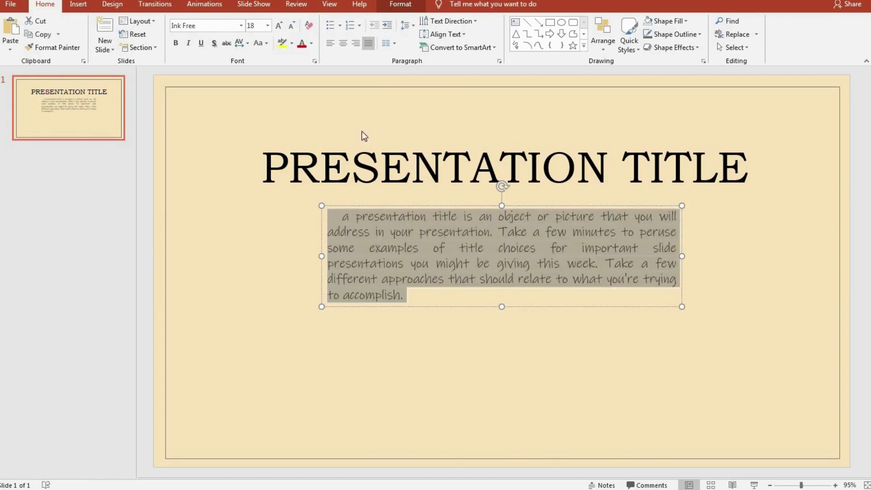
click(293, 26)
click(476, 244)
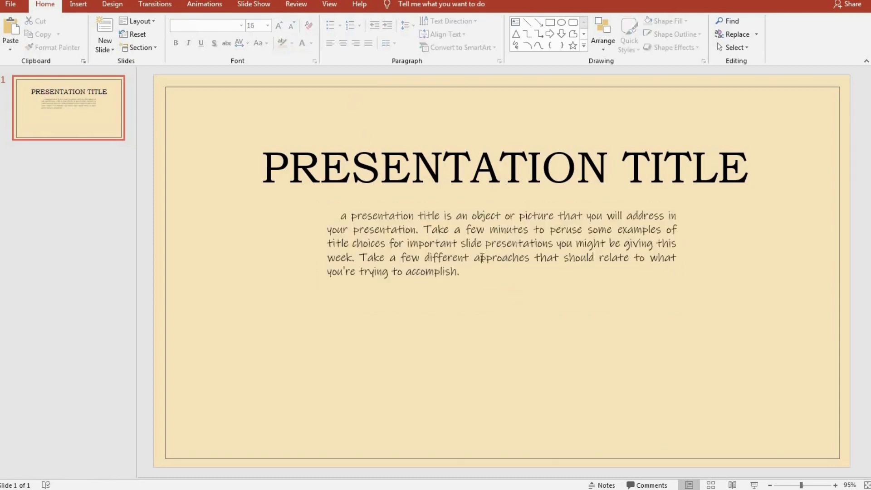
drag(418, 210, 396, 200)
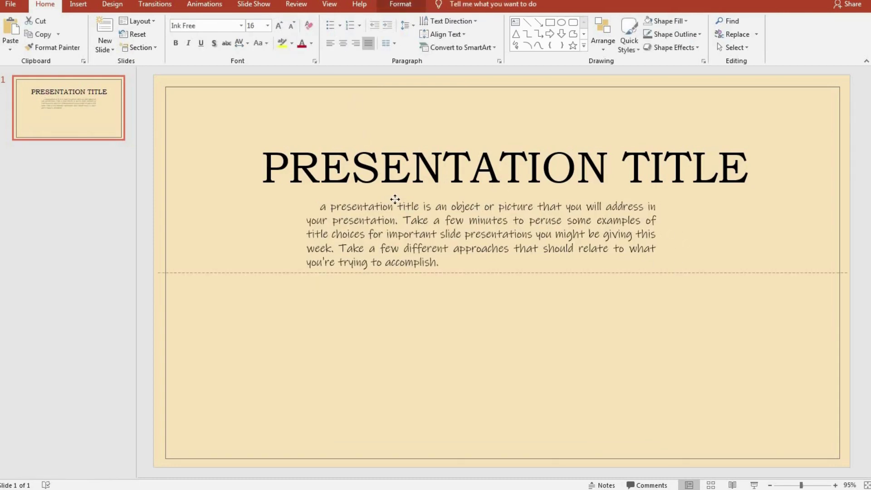
drag(661, 235, 719, 233)
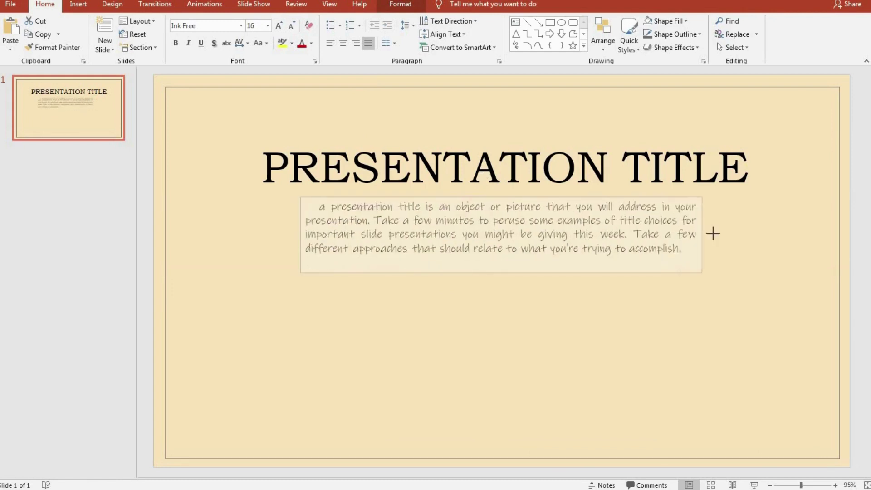
click(696, 252)
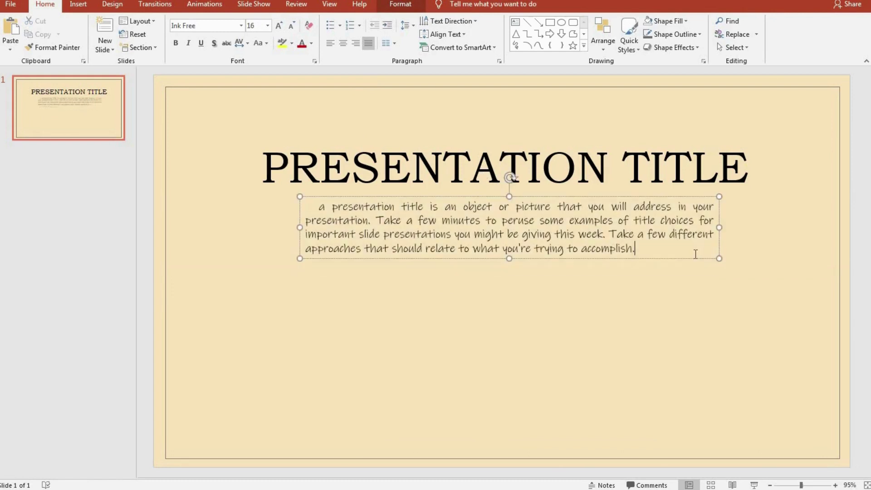
click(671, 303)
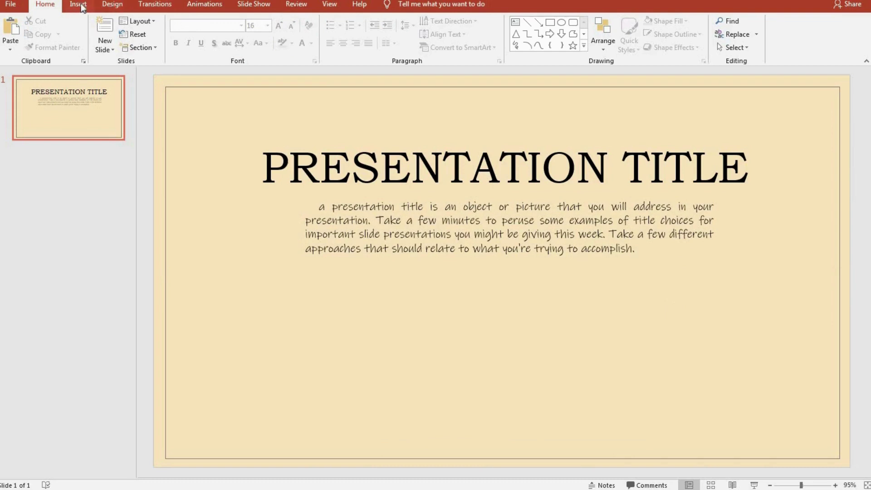
Add a 'Presented By:' text box below the paragraph and move it to the lower left.
click(112, 4)
click(78, 5)
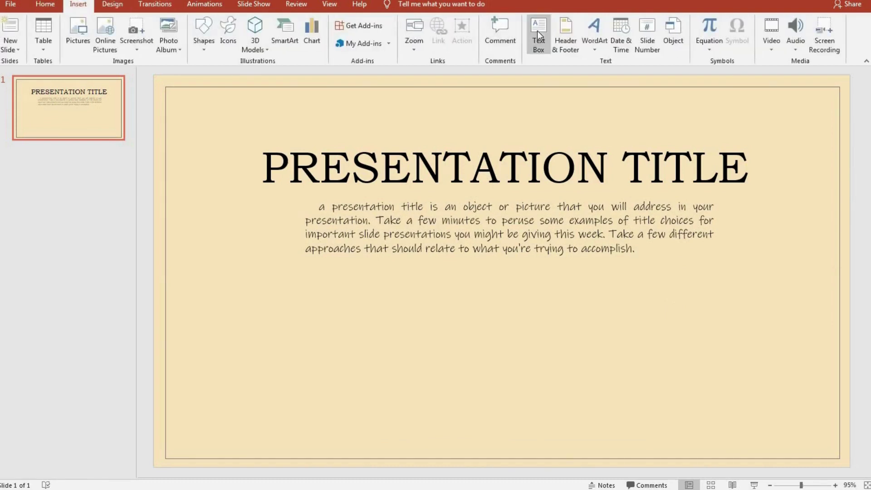
click(539, 34)
drag(217, 270, 422, 408)
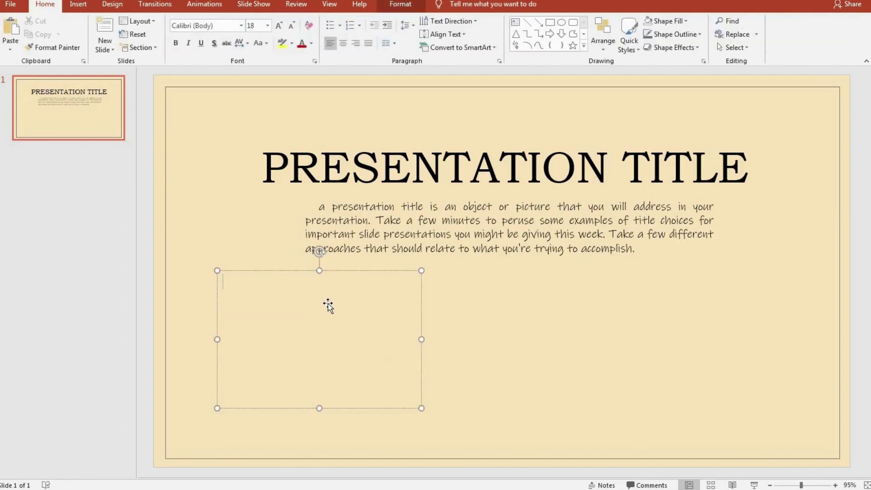
text(Presente)
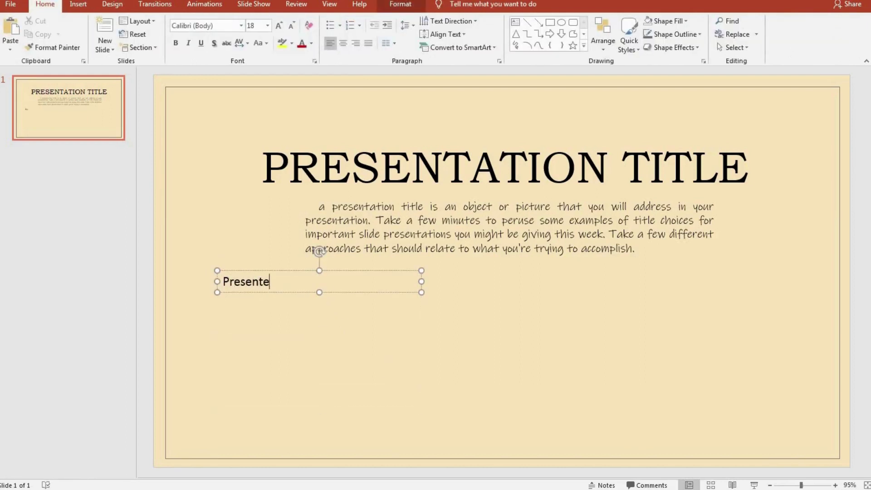
text(By)
text(:)
mouse_move(255, 271)
mouse_down()
mouse_move(220, 370)
mouse_move(223, 302)
mouse_move(211, 305)
mouse_up()
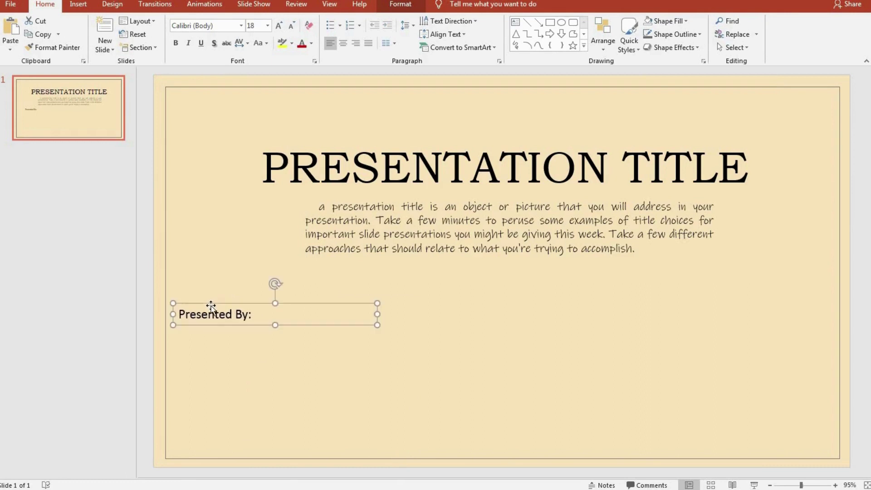
Format the 'Presented By:' label as bold Brittany Signature 16.
triple_click(228, 309)
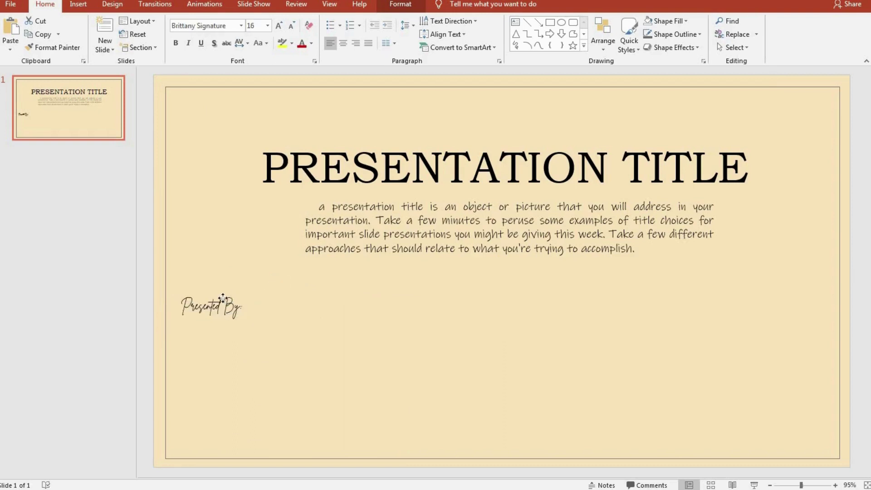
click(229, 308)
click(281, 361)
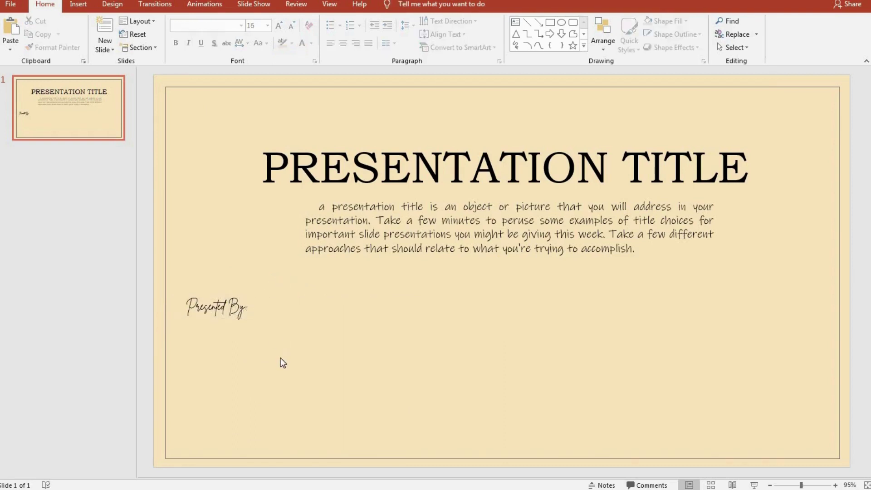
triple_click(220, 308)
click(175, 43)
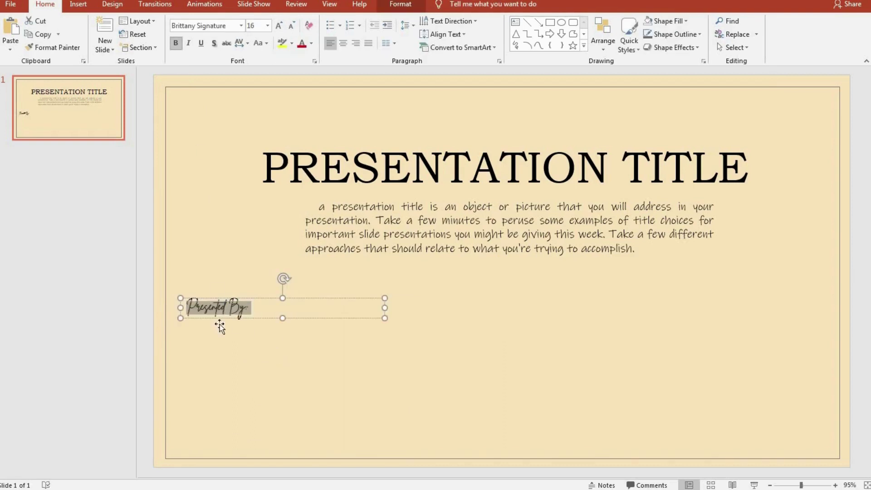
click(227, 344)
click(233, 309)
click(257, 361)
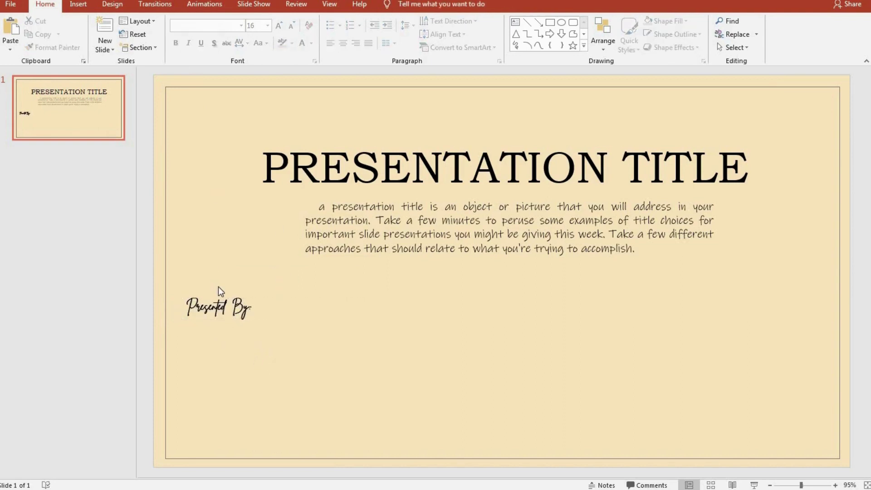
click(229, 302)
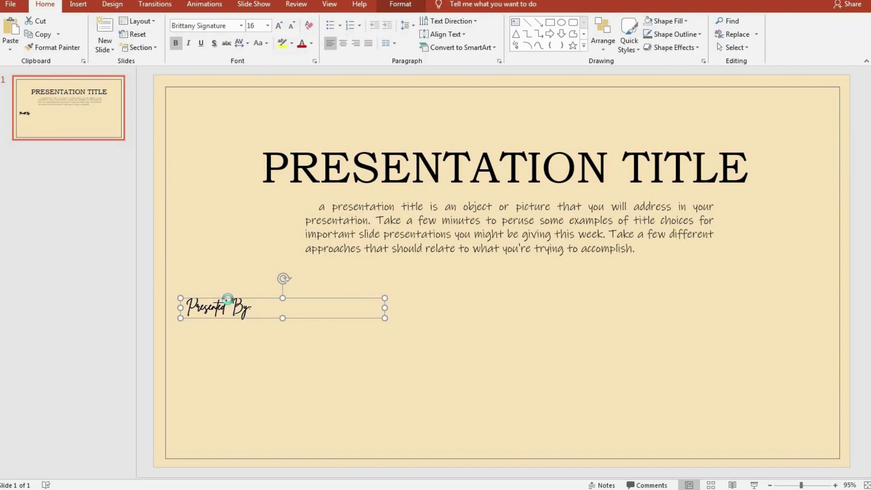
Paste a copy of 'Presented By:' at the lower right, level with it, and change it to 'Presented To:'.
key(ctrl+v)
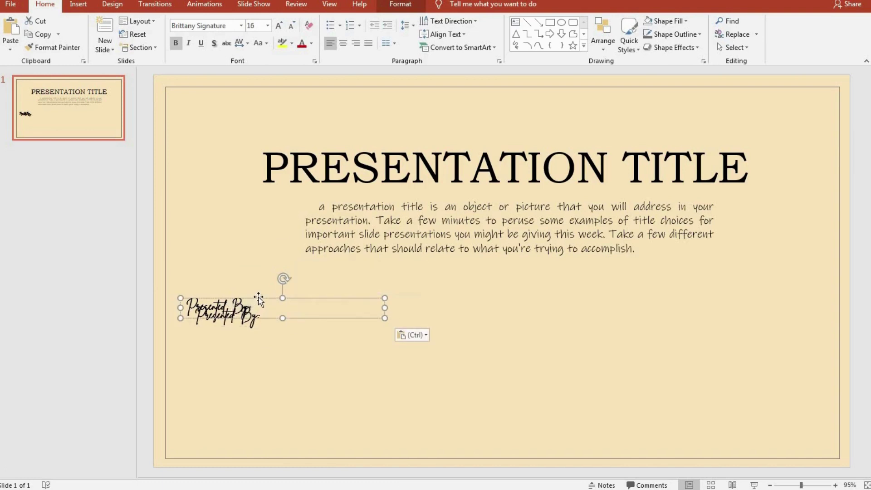
mouse_move(264, 306)
mouse_down()
mouse_move(702, 341)
mouse_move(726, 335)
mouse_move(726, 308)
mouse_up()
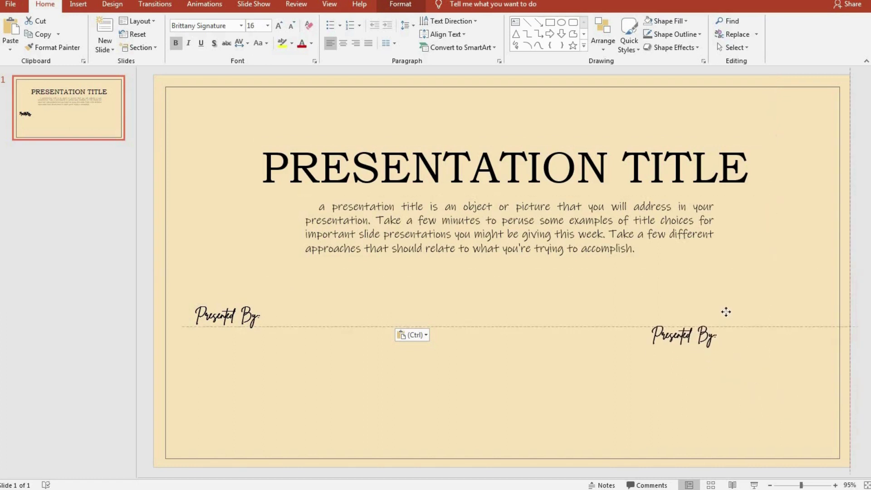
mouse_move(640, 342)
mouse_down()
mouse_move(737, 326)
mouse_move(719, 304)
mouse_up()
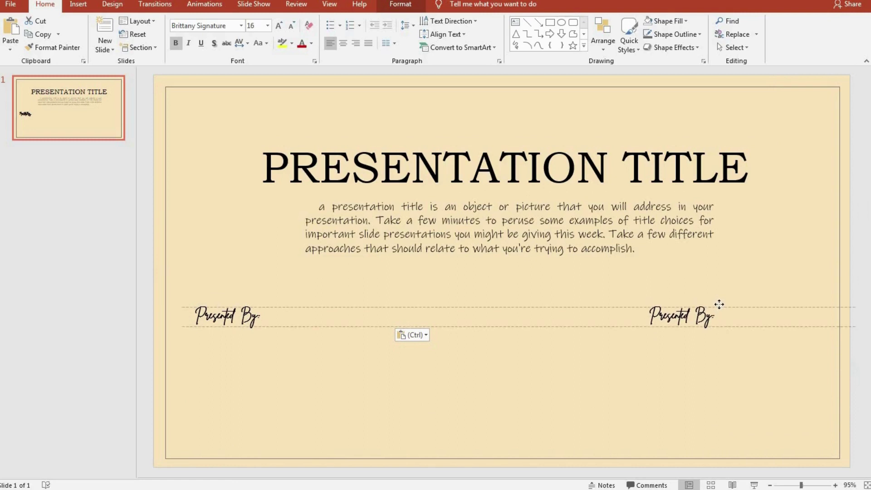
double_click(704, 316)
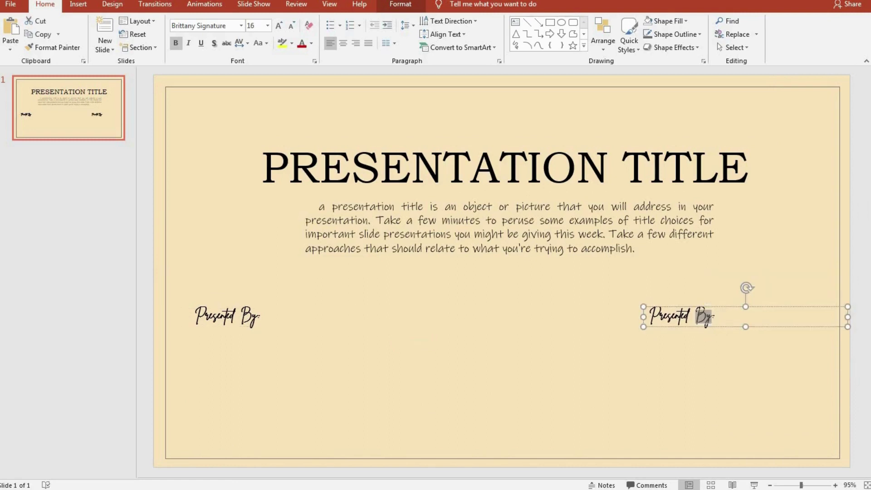
text(To)
click(412, 340)
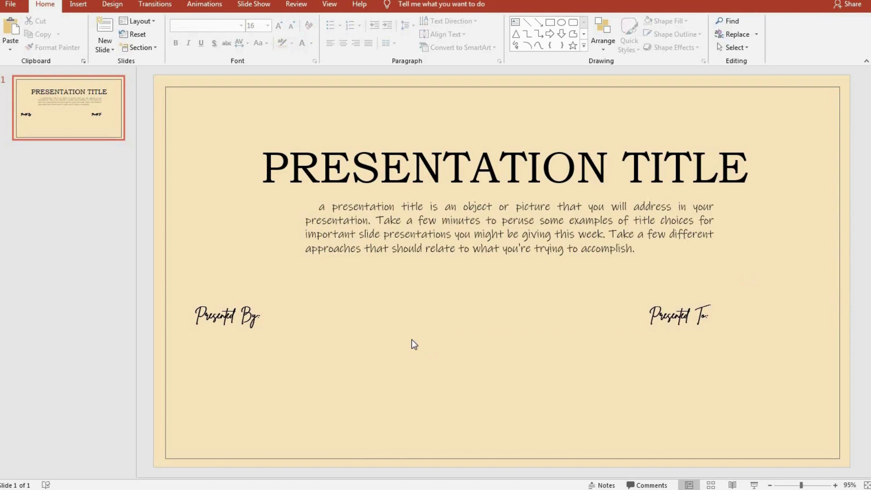
Type three 'Insert Name' lines in a new text box under 'Presented By:'.
click(89, 8)
click(539, 34)
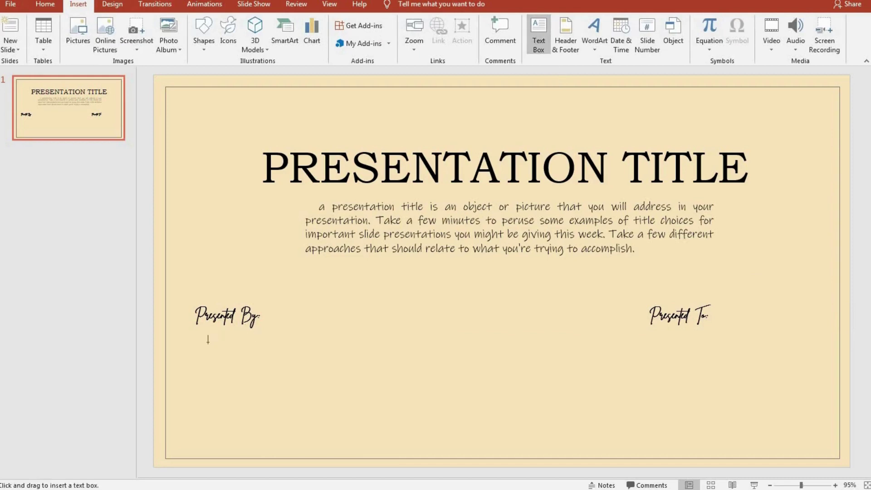
drag(206, 343, 422, 437)
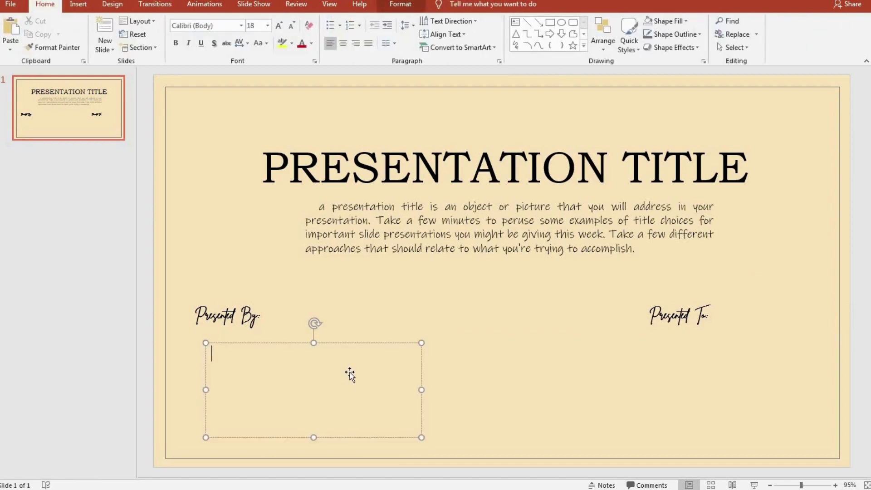
text(Insert Na)
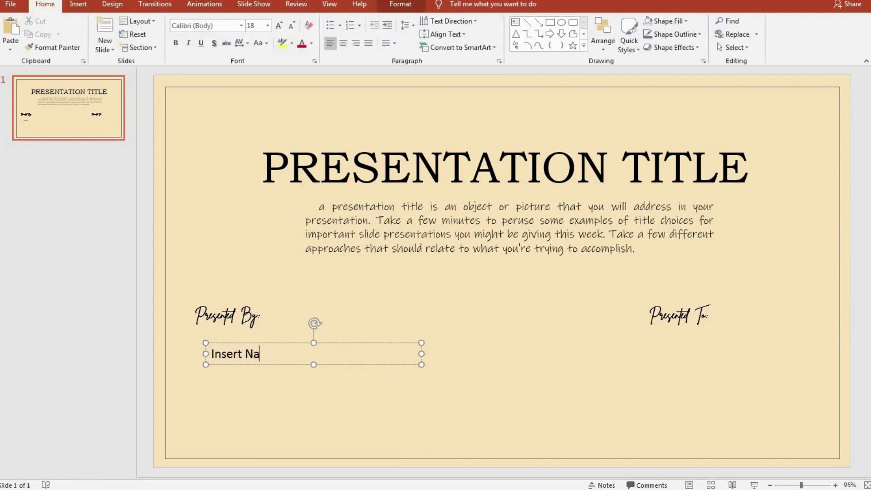
text(me)
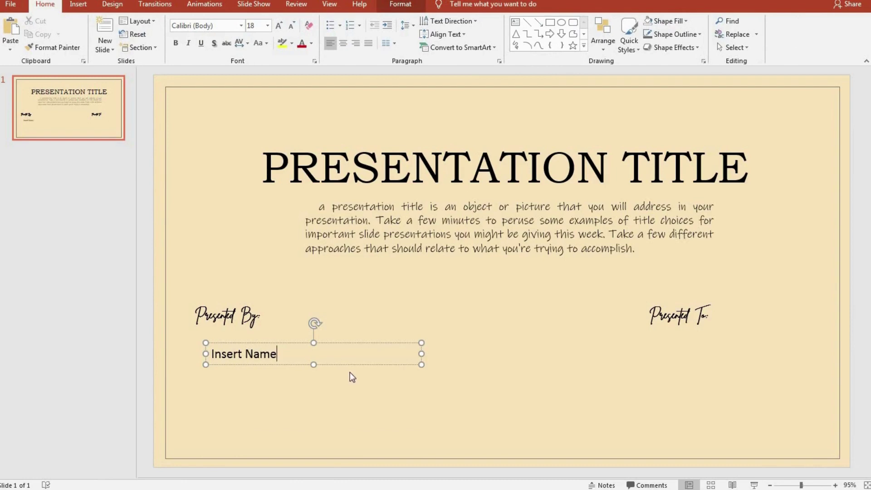
key(Return)
text(In)
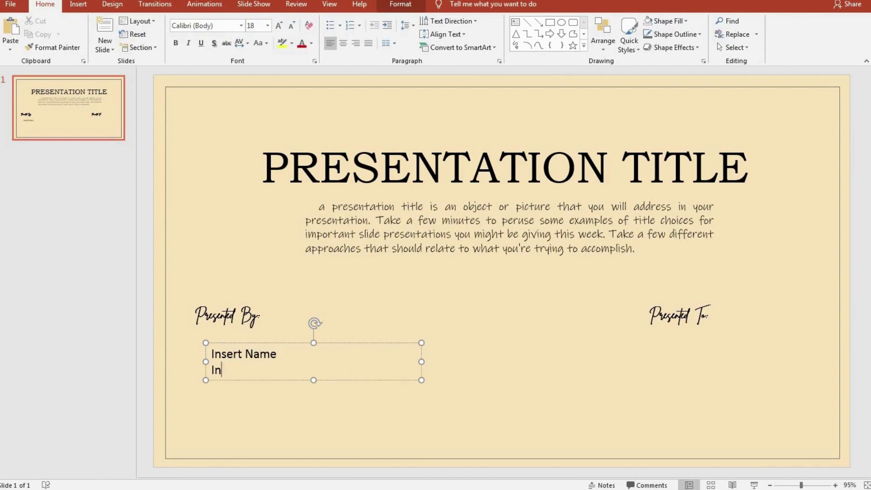
text(sert nam)
key(BackSpace)
key(BackSpace)
key(BackSpace)
text(Name)
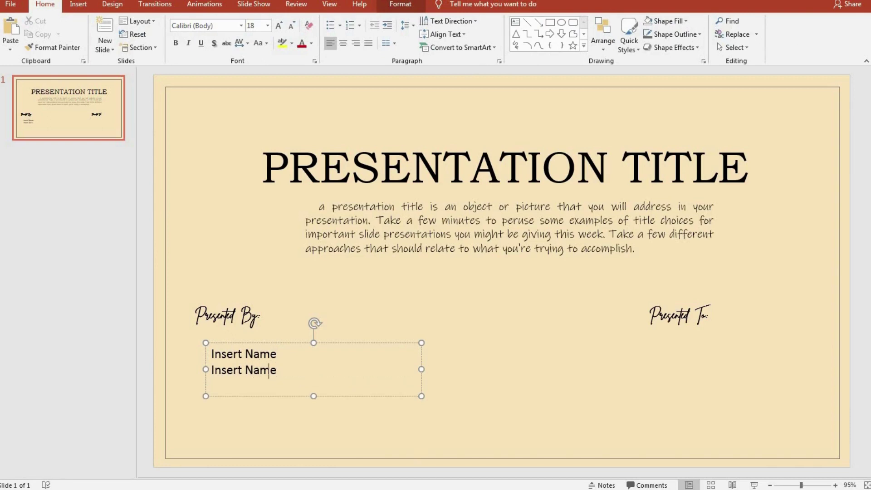
key(Return)
text(Insert )
text(Name)
Bullet the three name lines and set them in Arial Narrow.
key(ctrl+a)
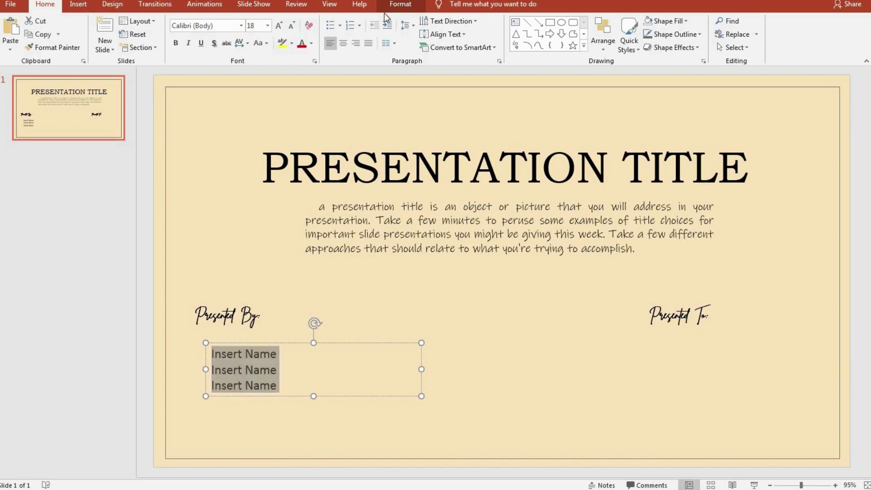
click(335, 26)
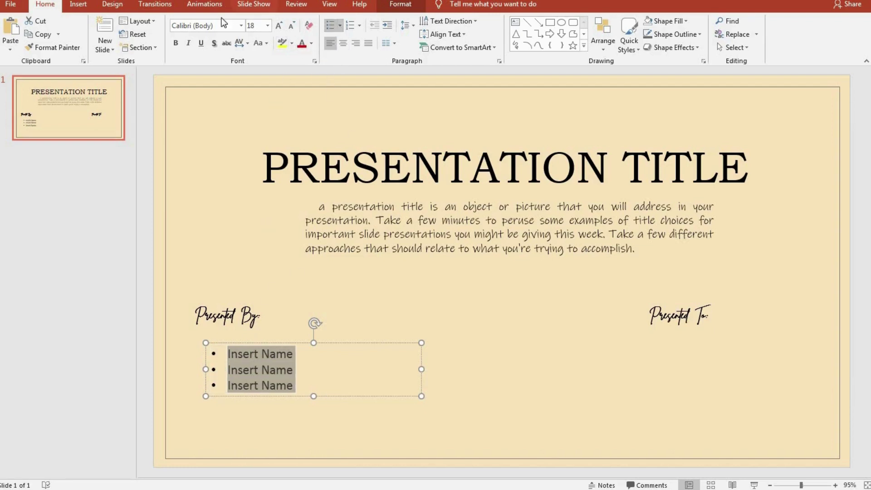
click(242, 26)
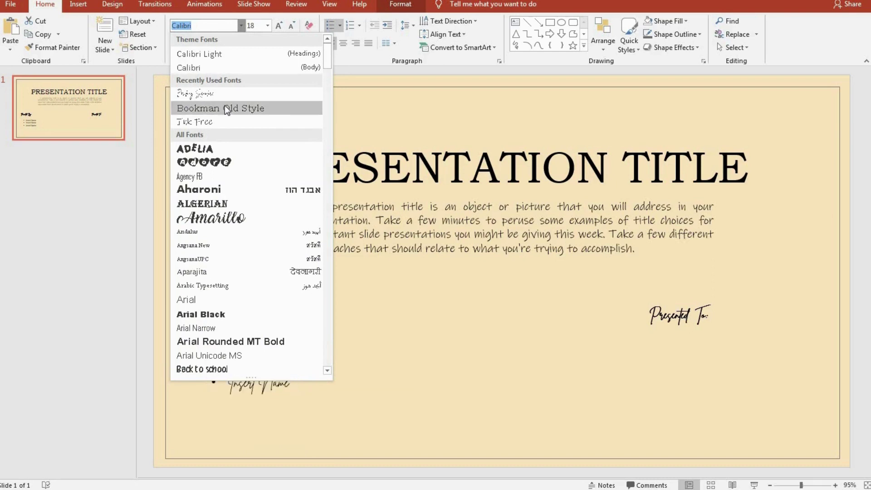
click(589, 306)
click(590, 307)
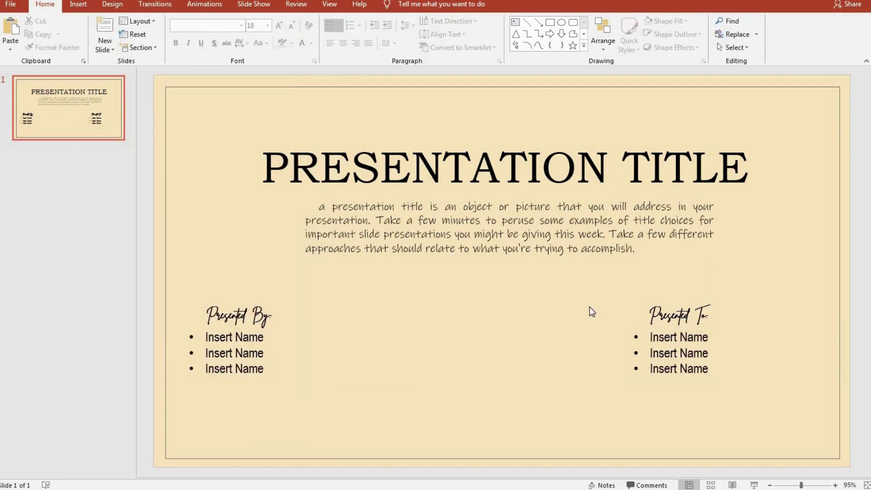
Shift the 'Presented By:' label and its name list right to realign the left group.
click(287, 335)
click(233, 353)
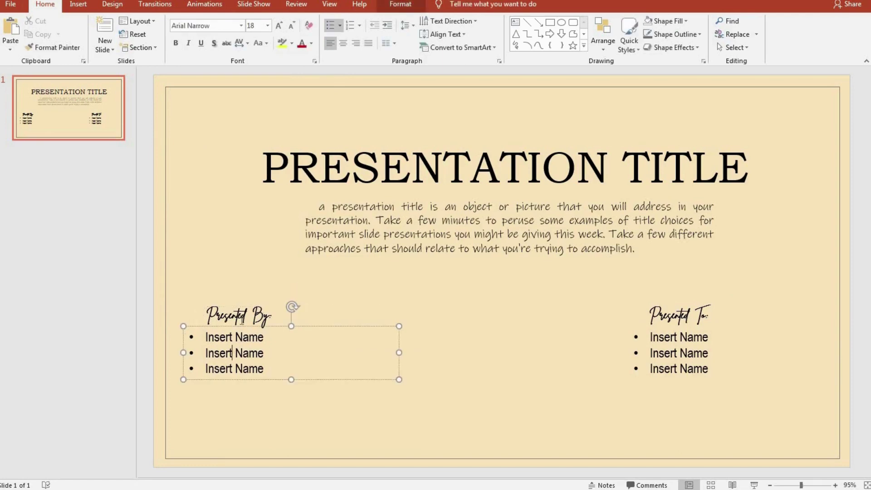
click(242, 315)
click(234, 337)
click(228, 318)
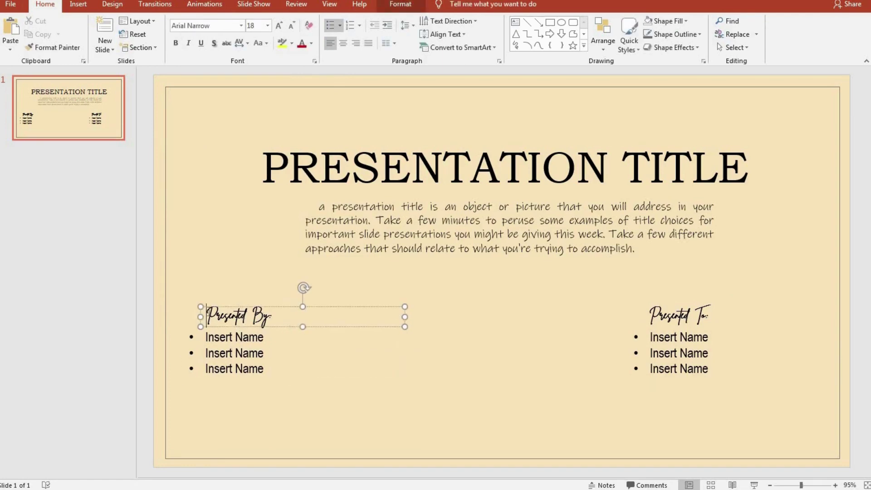
drag(224, 304, 279, 304)
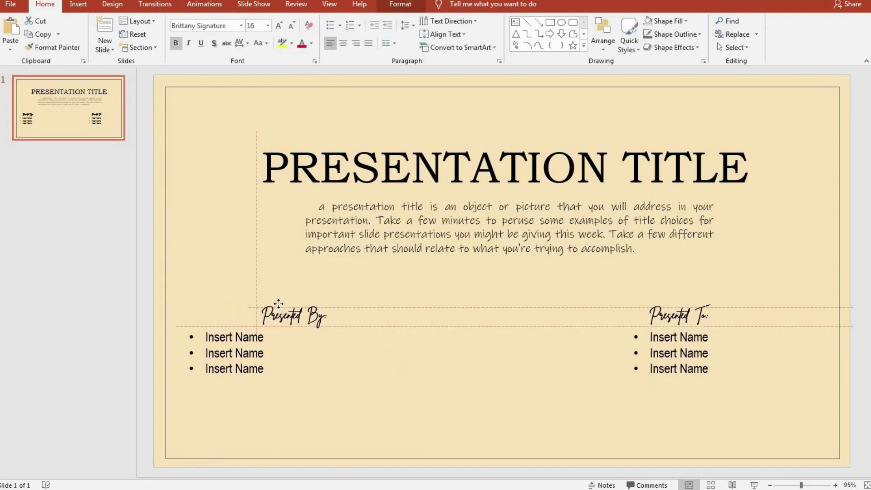
click(225, 345)
drag(212, 328, 276, 326)
click(609, 330)
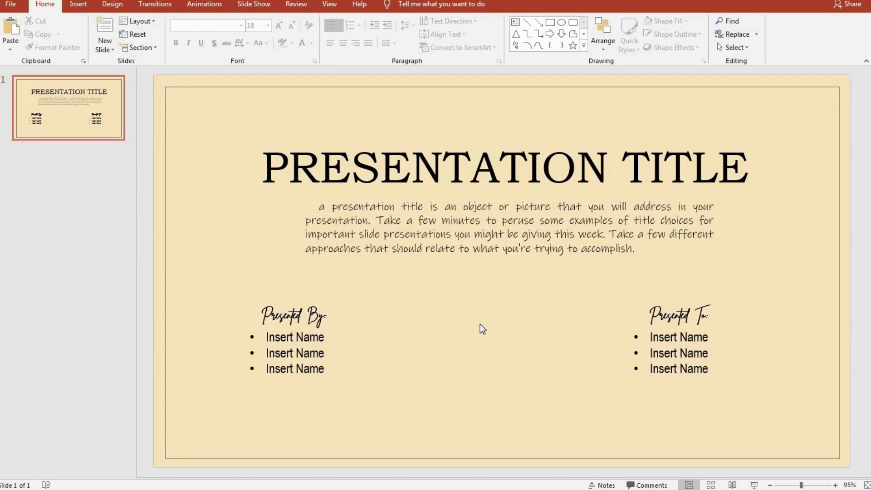
Add a new blank slide 2 and bring up the Design themes and variants.
click(114, 46)
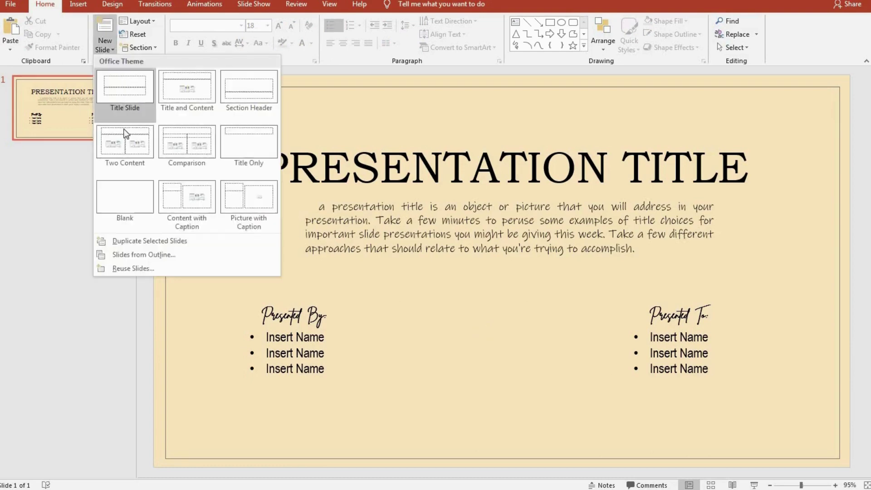
click(115, 200)
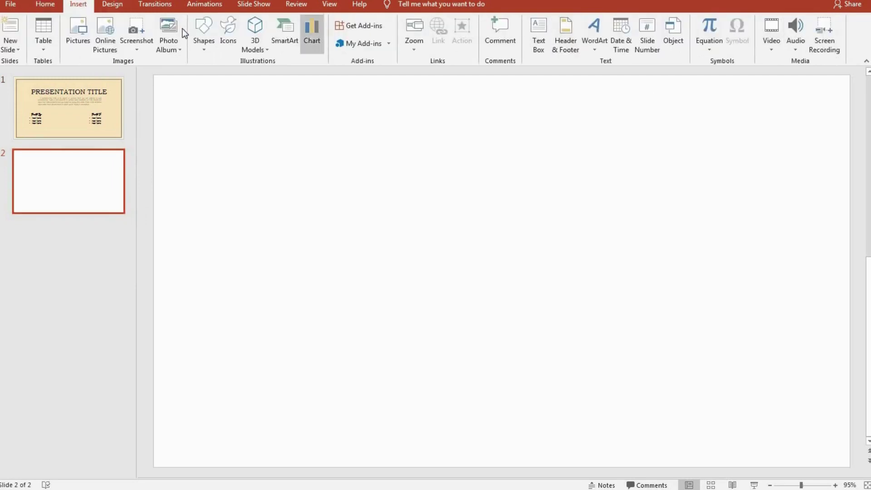
click(113, 6)
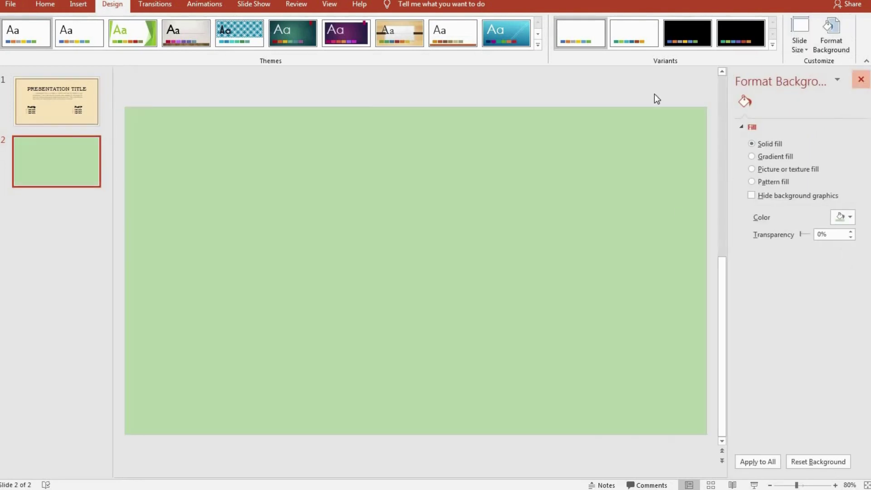
Copy the border frame from the title slide and paste it onto slide 2.
click(116, 131)
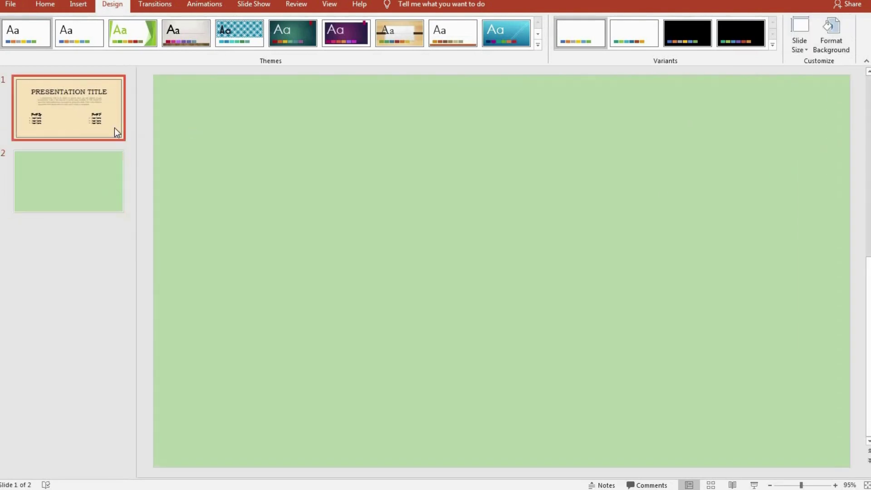
click(165, 139)
key(ctrl+c)
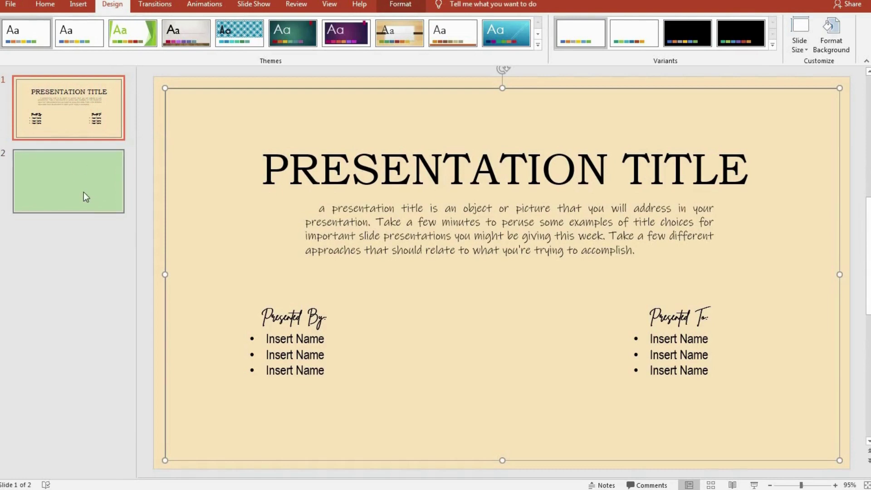
click(84, 192)
key(ctrl+v)
click(364, 194)
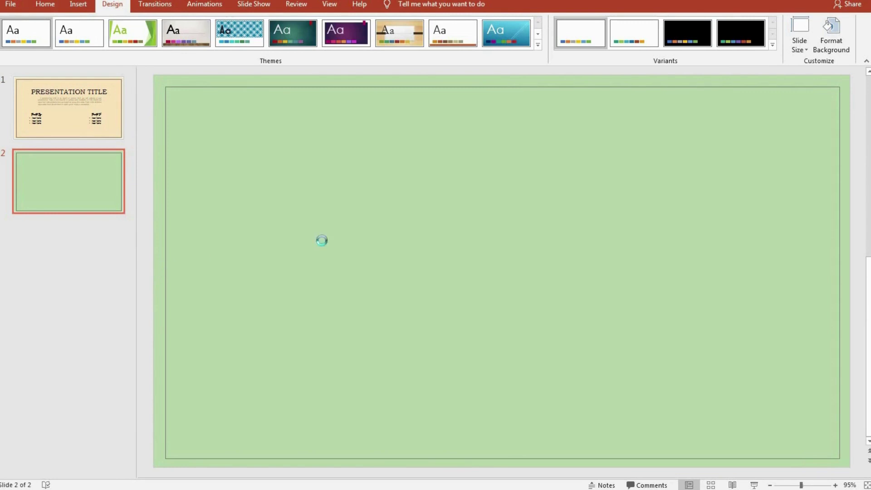
Paste the plant photo at left, merge the body into one paragraph, then move and widen its box.
key(ctrl+v)
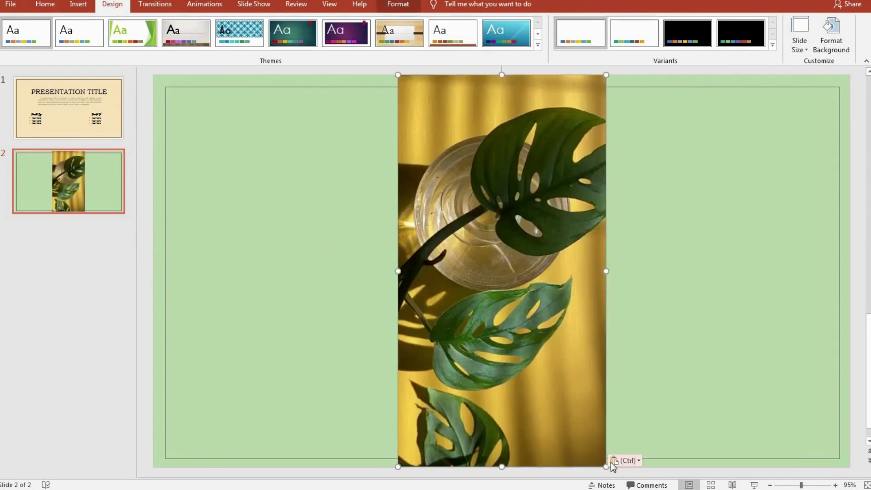
drag(605, 463, 487, 273)
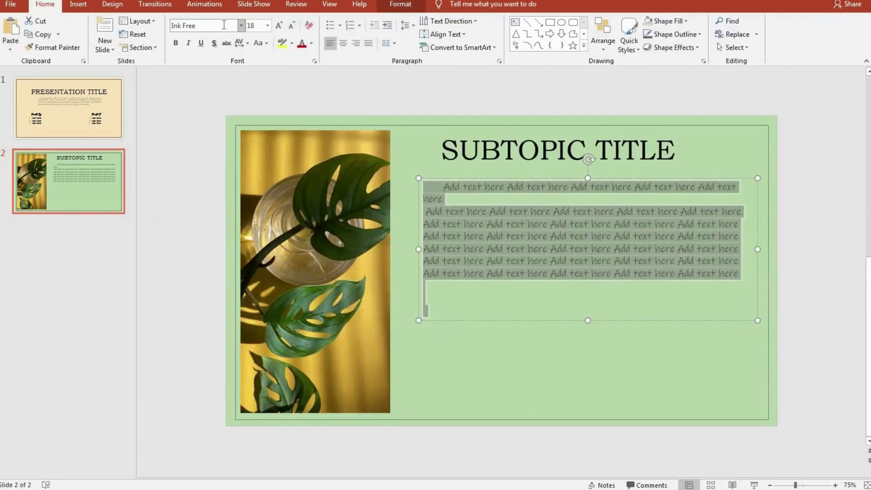
click(431, 213)
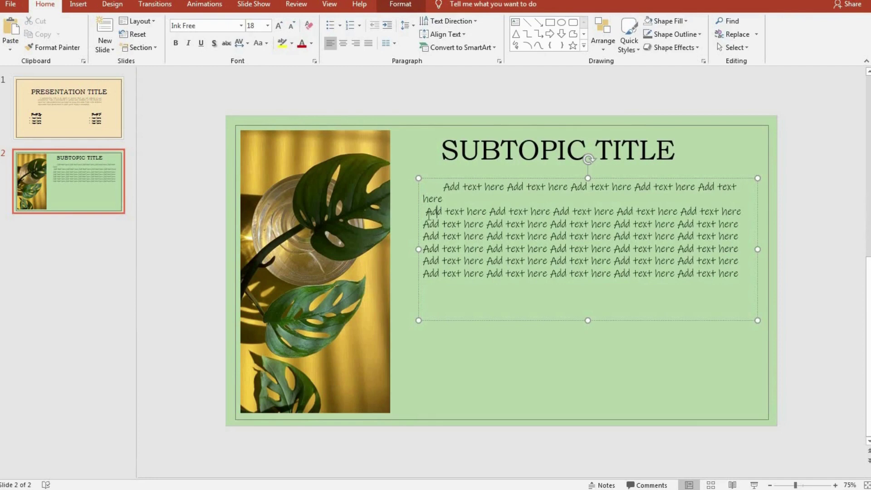
key(BackSpace)
key(BackSpace)
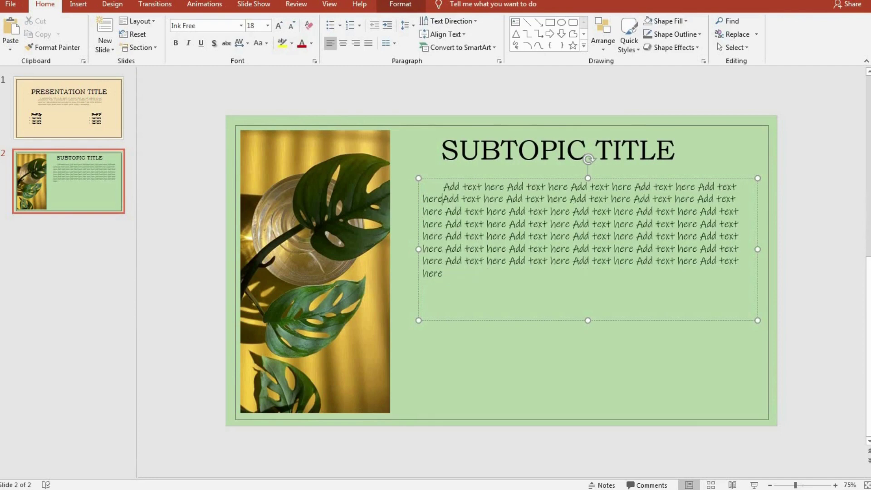
click(522, 369)
click(443, 212)
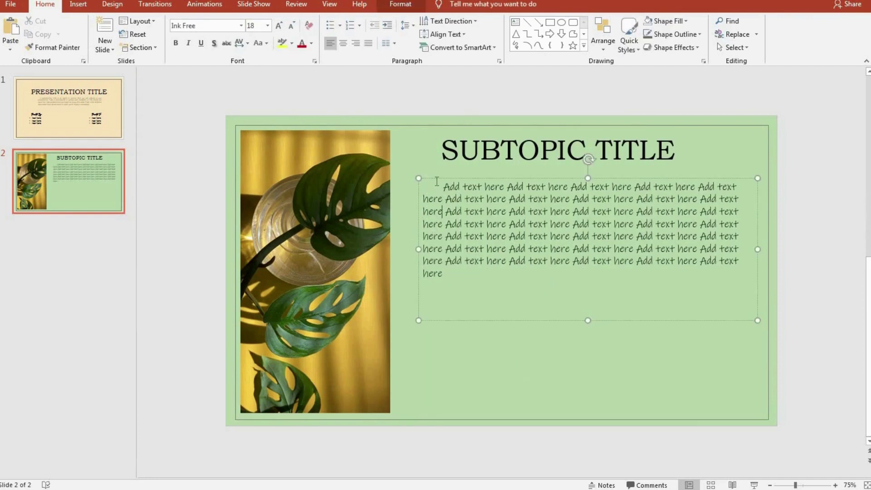
mouse_move(429, 170)
mouse_down()
mouse_move(453, 166)
mouse_move(419, 169)
mouse_up()
drag(688, 233, 688, 234)
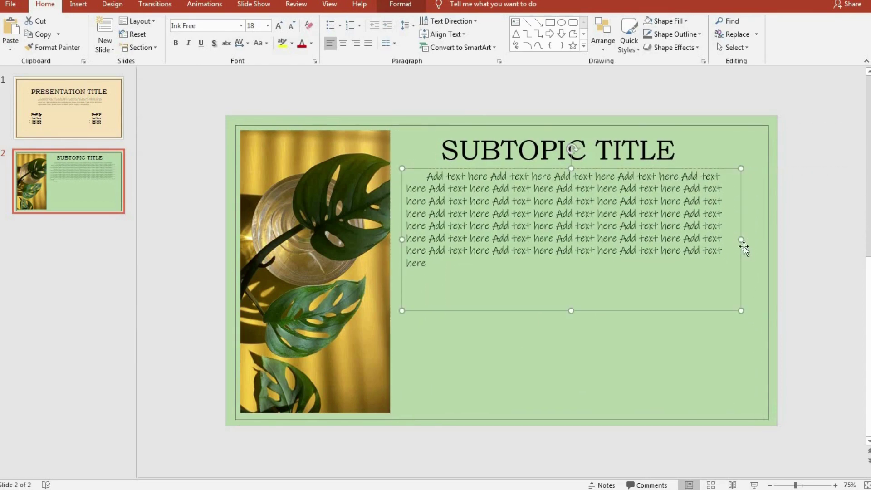
drag(749, 239, 769, 239)
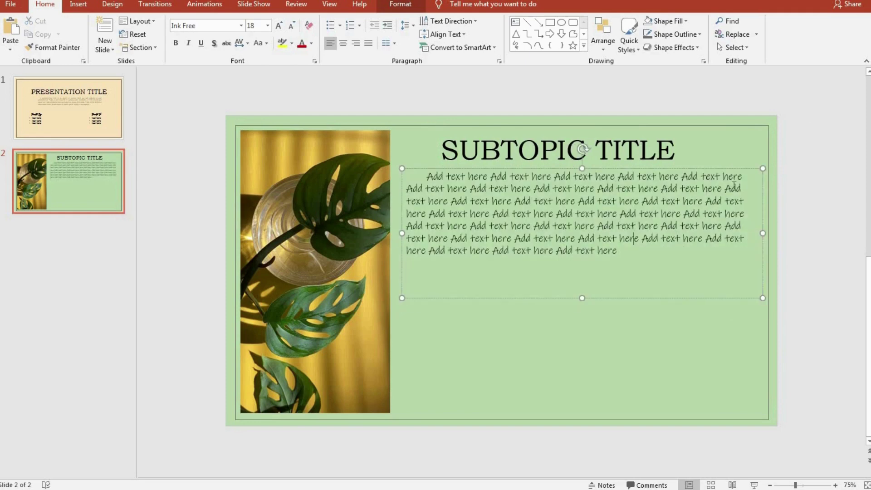
click(799, 199)
Paste the Part 1 heading below the main paragraph and place a duplicate heading further down.
click(620, 250)
key(ctrl+v)
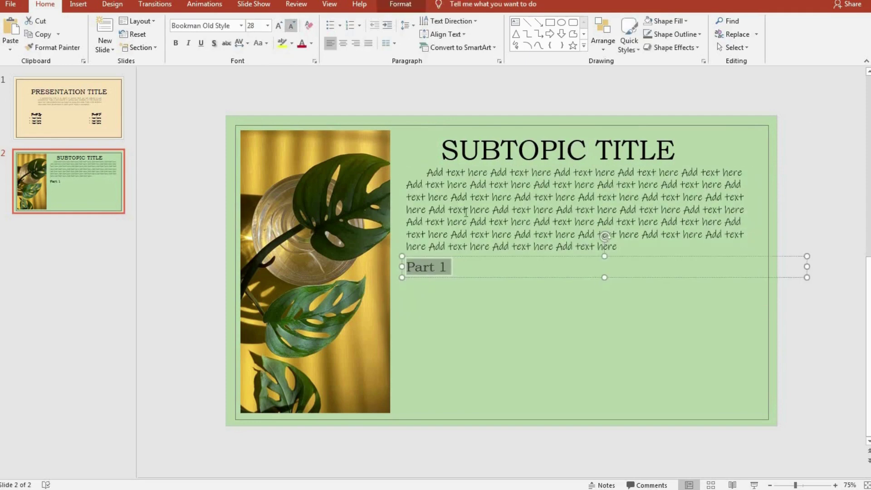
click(429, 268)
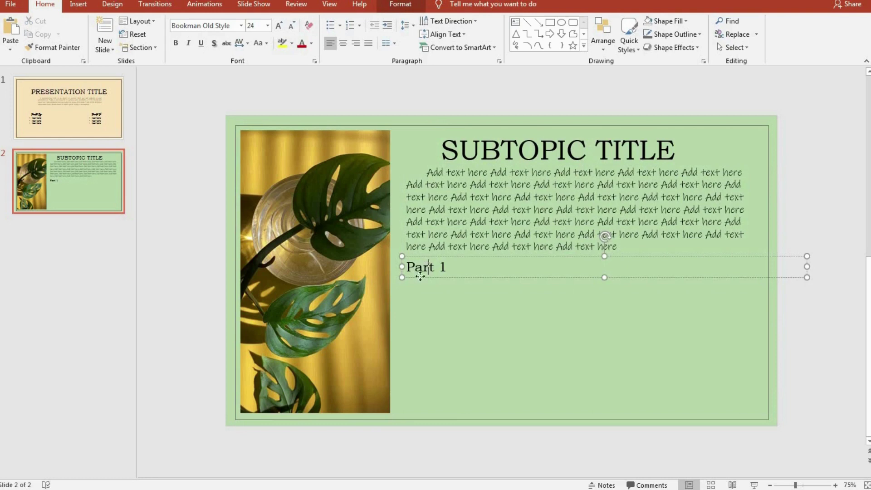
drag(420, 277, 418, 287)
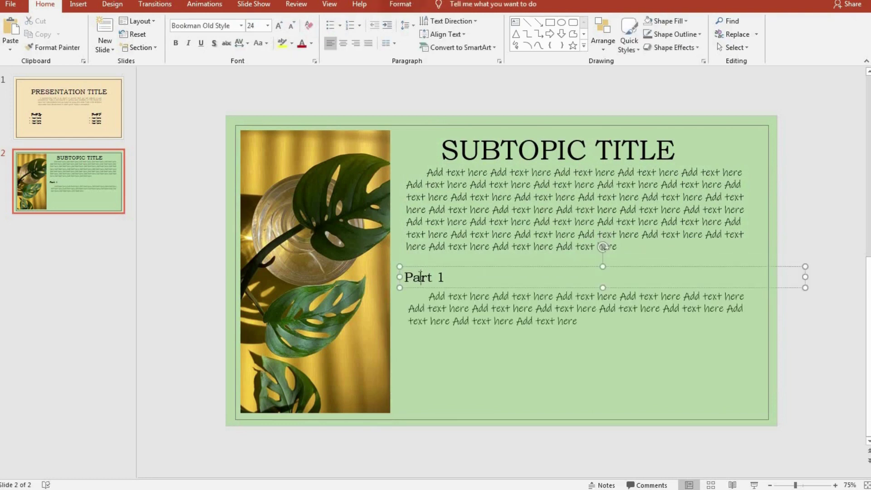
key(ctrl+c)
key(ctrl+v)
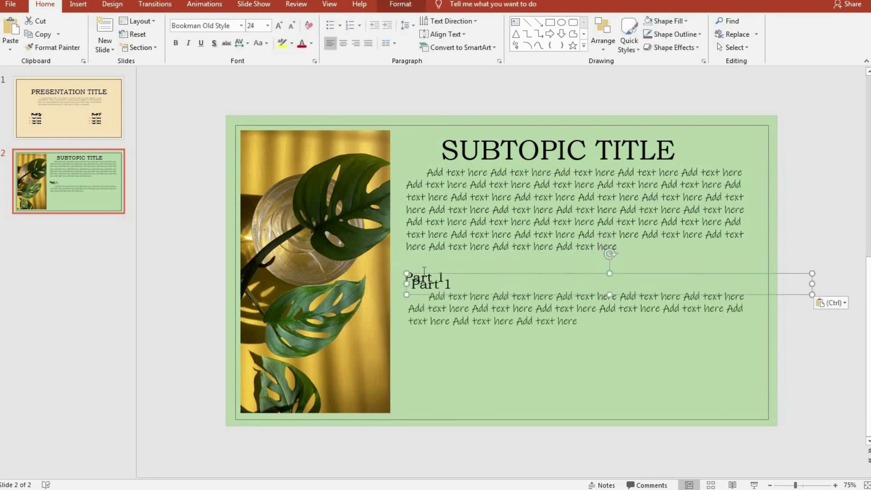
click(435, 289)
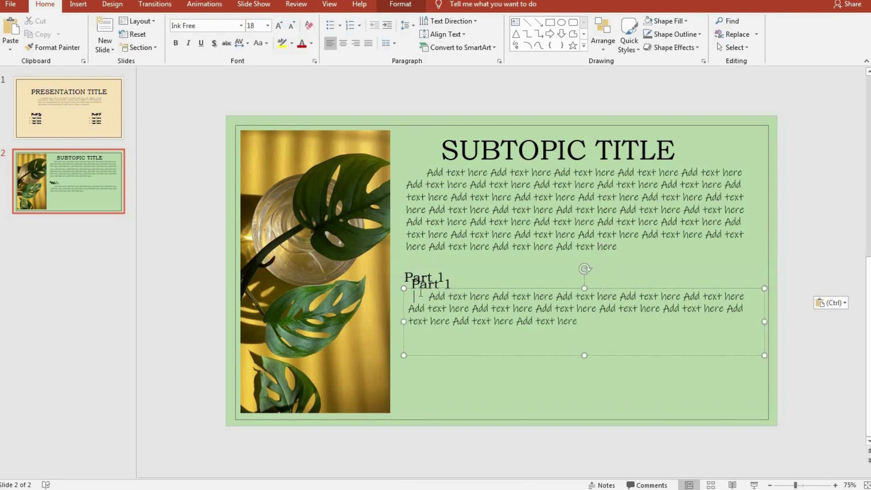
click(434, 274)
drag(423, 312, 423, 331)
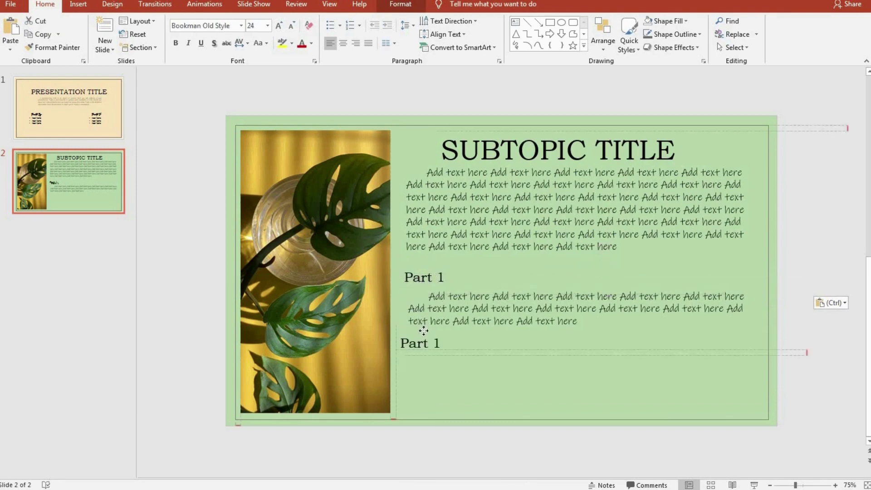
Make the duplicate the 'Part 2' heading and paste a copy of the Part 1 paragraph beneath it.
click(444, 341)
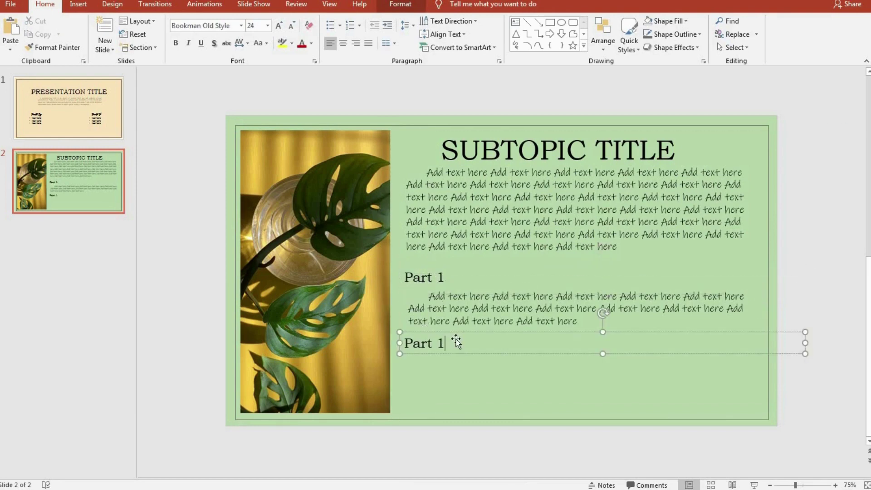
text(2)
click(459, 366)
click(449, 309)
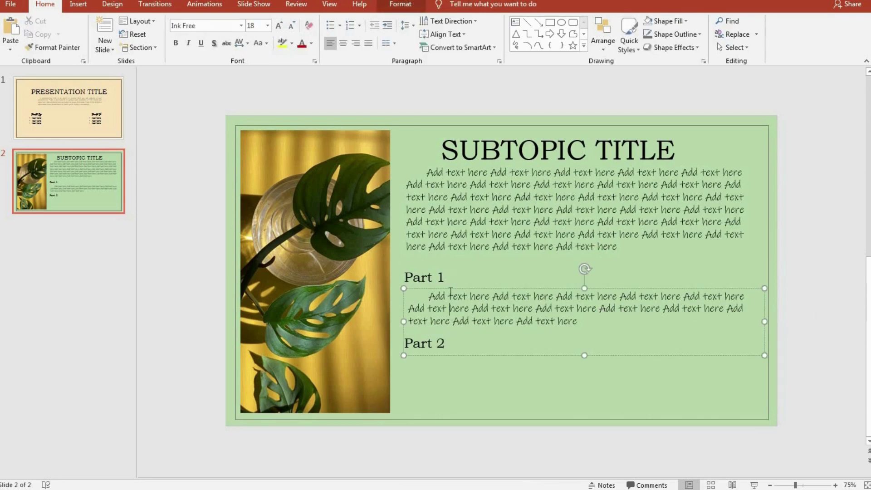
key(ctrl+v)
mouse_move(437, 287)
mouse_down()
mouse_move(439, 359)
mouse_move(441, 349)
mouse_up()
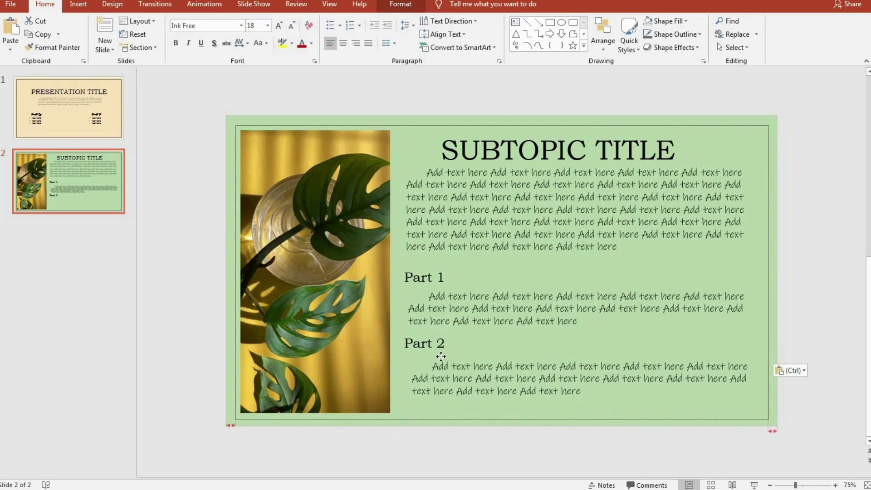
click(816, 271)
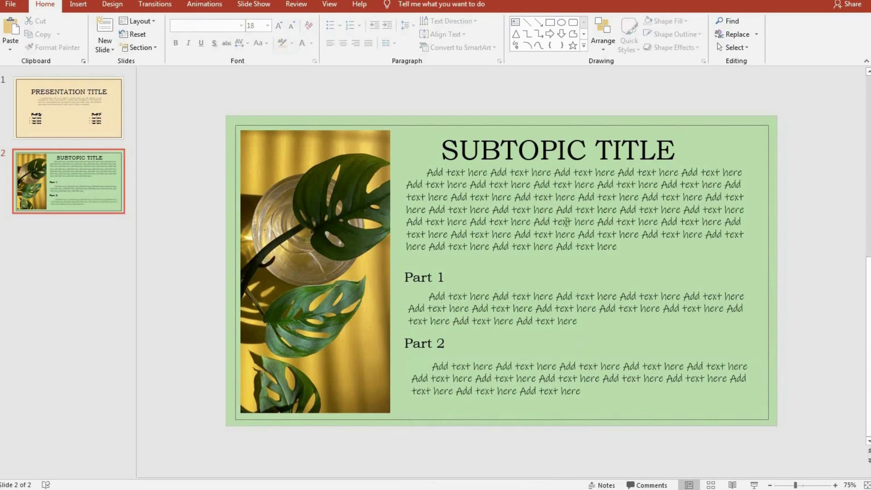
Add blank slide 3 and place the resized yellow-tulip photo at its top-left.
right_click(89, 183)
click(151, 118)
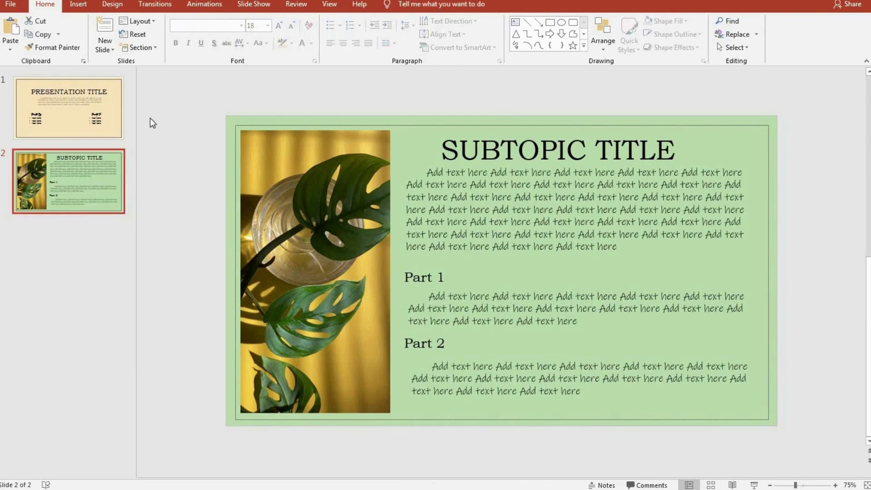
click(105, 48)
click(127, 220)
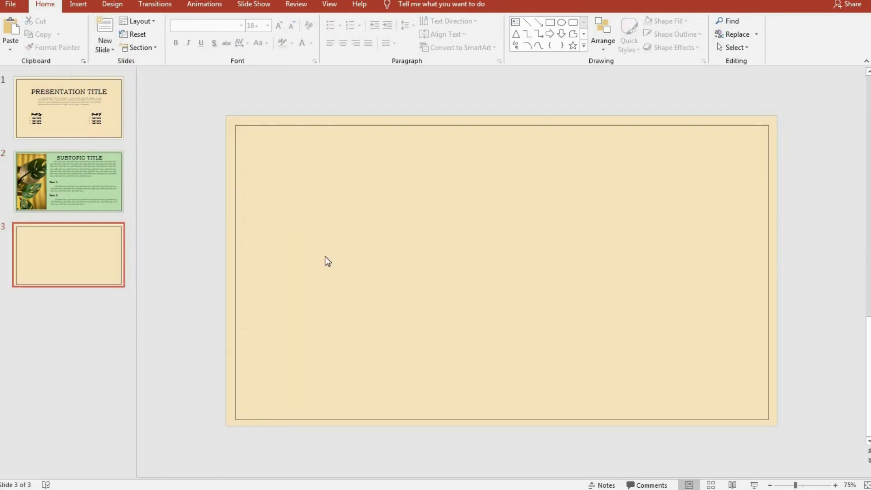
key(ctrl+v)
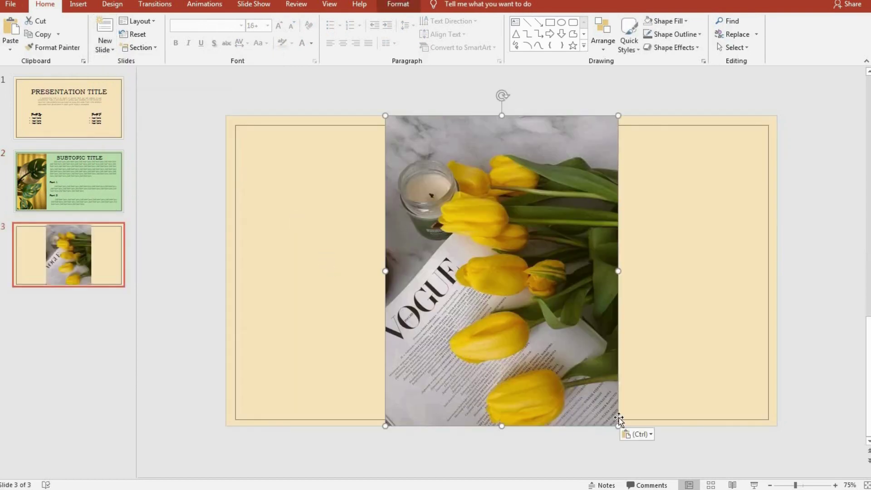
drag(587, 392, 507, 288)
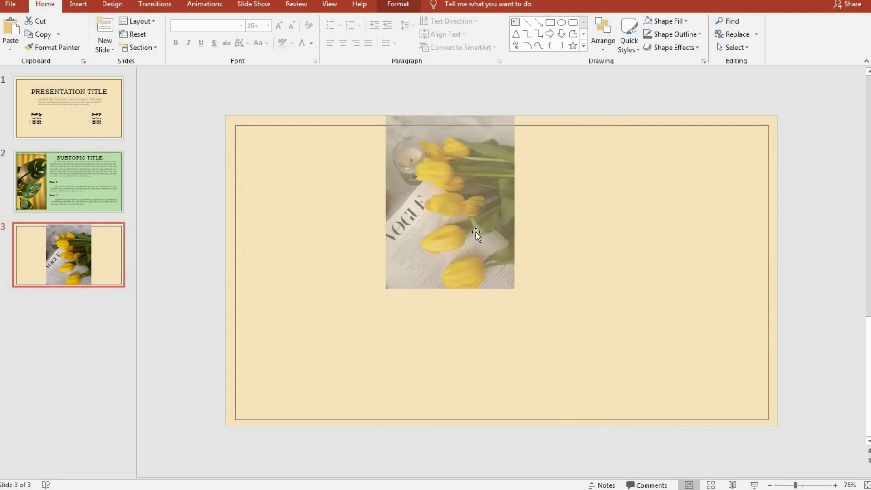
mouse_move(475, 236)
mouse_down()
mouse_move(371, 230)
mouse_move(313, 246)
mouse_up()
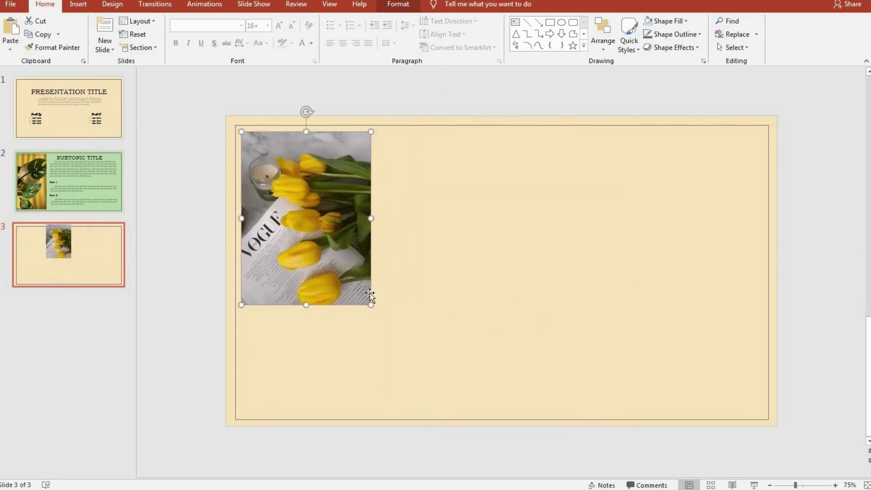
drag(370, 307, 380, 315)
click(443, 312)
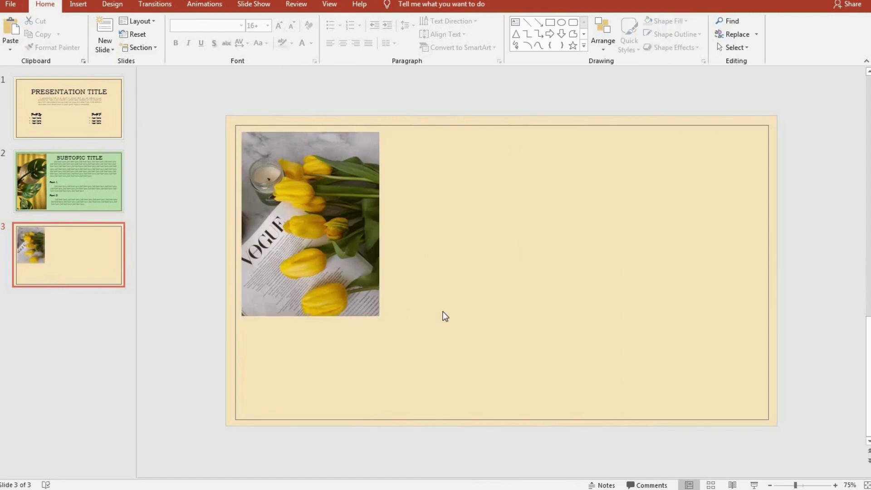
Paste the bouquet photo, resize it, and set it beside the tulip photo.
key(ctrl+v)
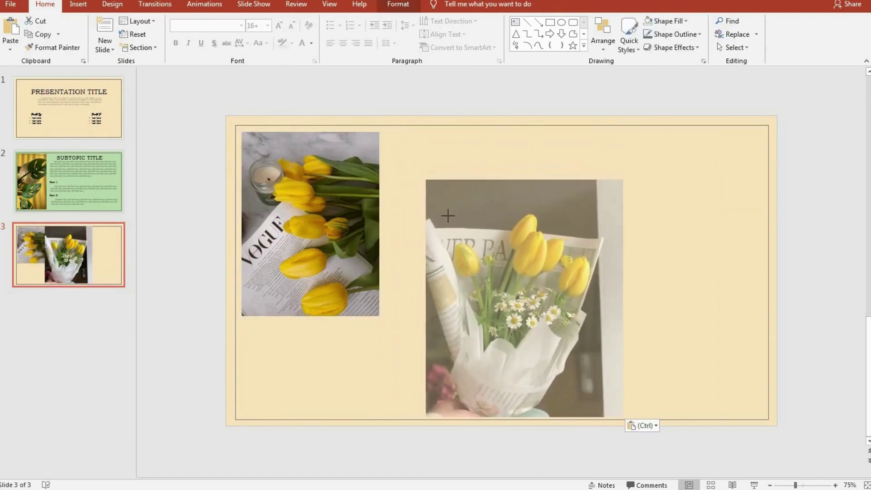
drag(379, 123, 480, 245)
drag(576, 295, 472, 183)
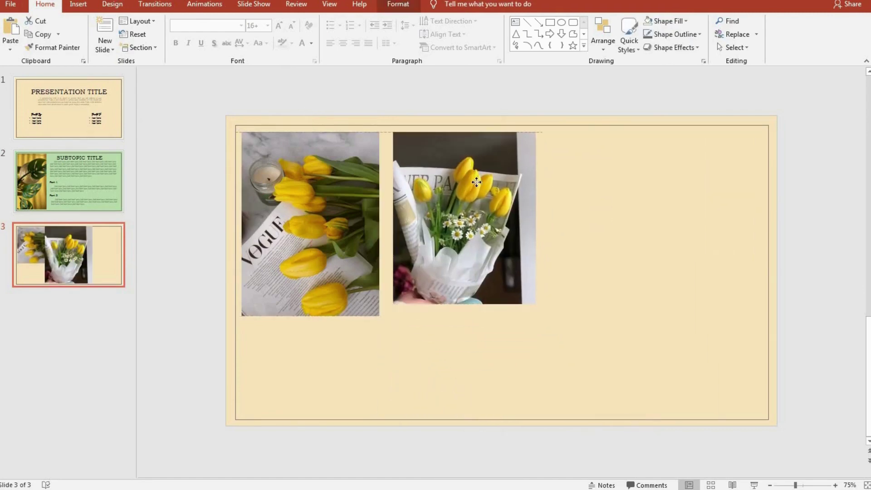
drag(457, 304, 457, 315)
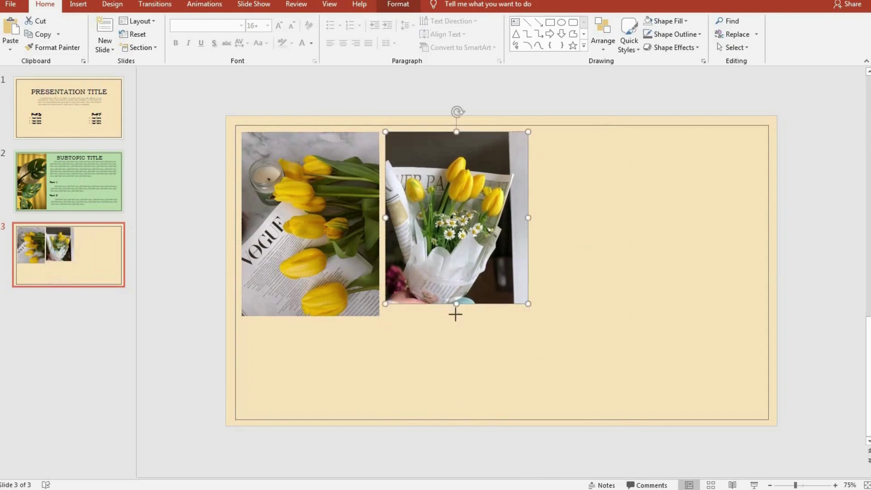
click(591, 311)
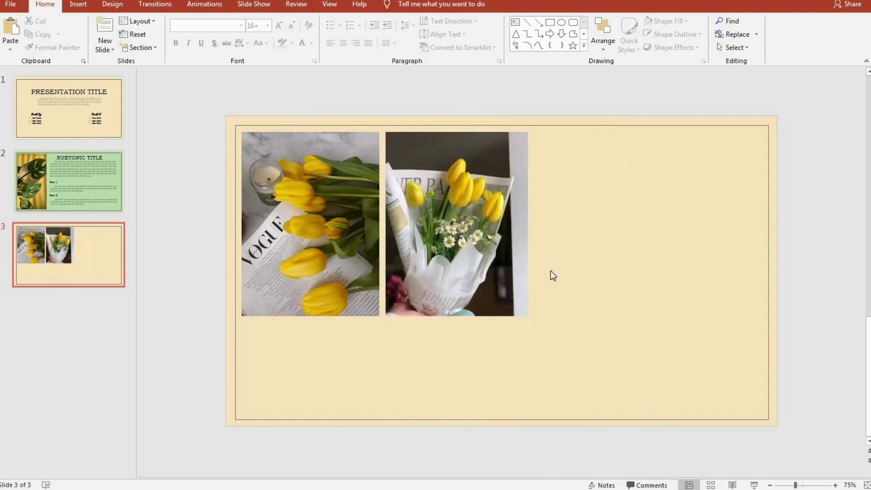
Paste the pink-tulip picture, shorten it, and stretch it beneath both photos to their combined width.
key(ctrl+v)
drag(501, 149, 501, 298)
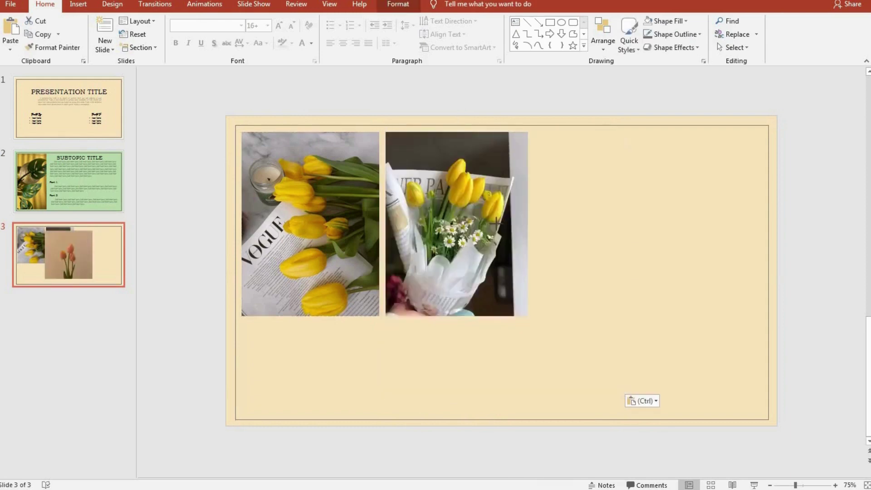
mouse_move(520, 348)
mouse_down()
mouse_move(433, 375)
mouse_move(394, 374)
mouse_up()
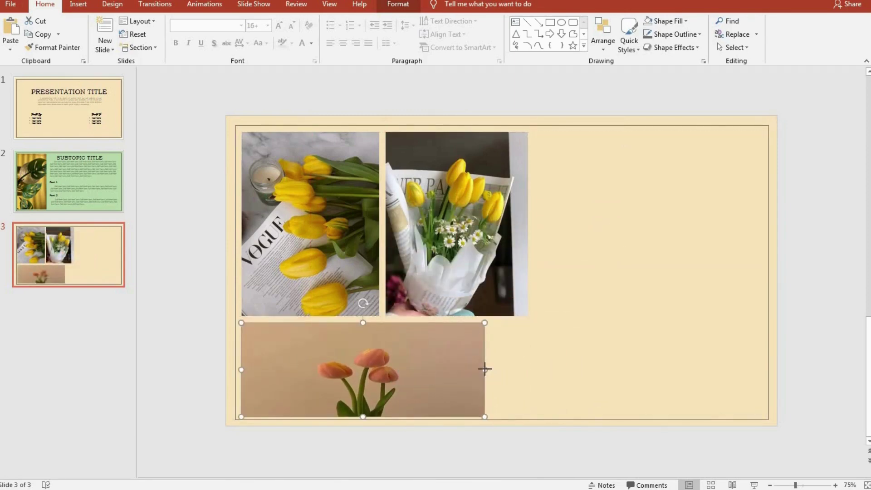
drag(484, 370, 528, 367)
click(607, 340)
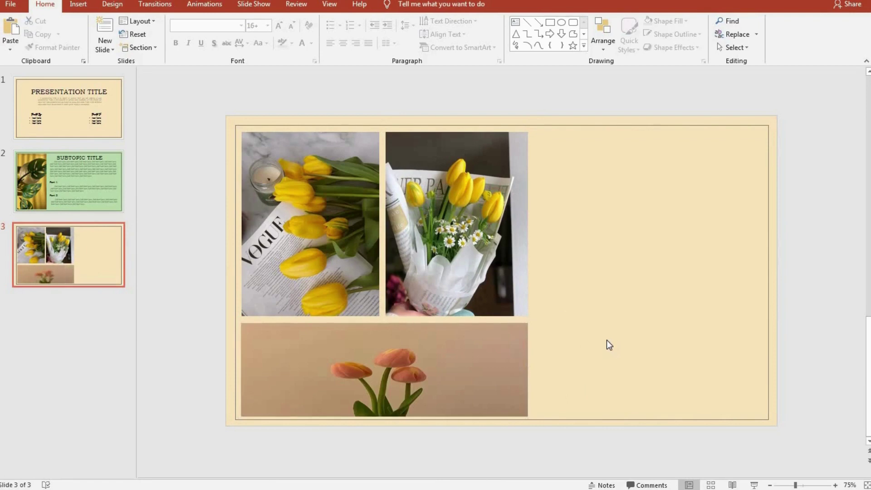
Delete the pink-tulip picture, try a bouquet photo, then paste the yellow-car photo instead.
click(305, 366)
key(Delete)
key(ctrl+v)
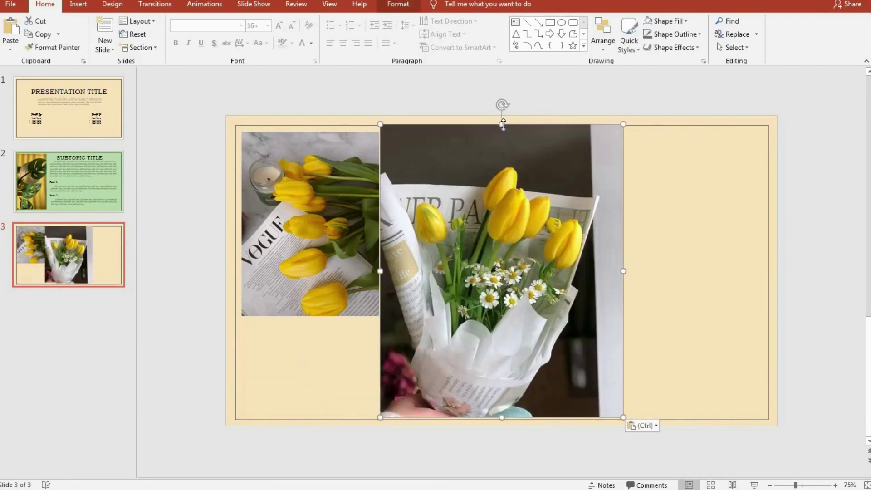
drag(503, 124, 503, 306)
mouse_move(538, 345)
mouse_down()
mouse_move(418, 367)
mouse_move(400, 362)
mouse_up()
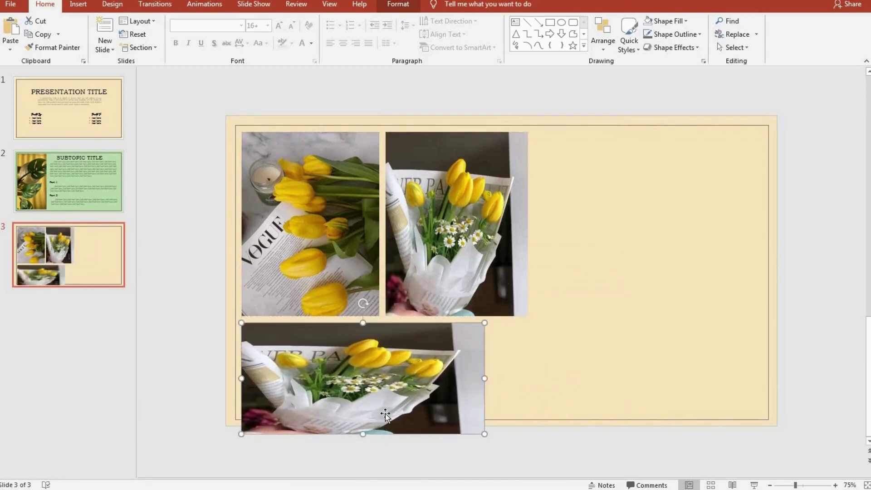
key(Delete)
key(ctrl+v)
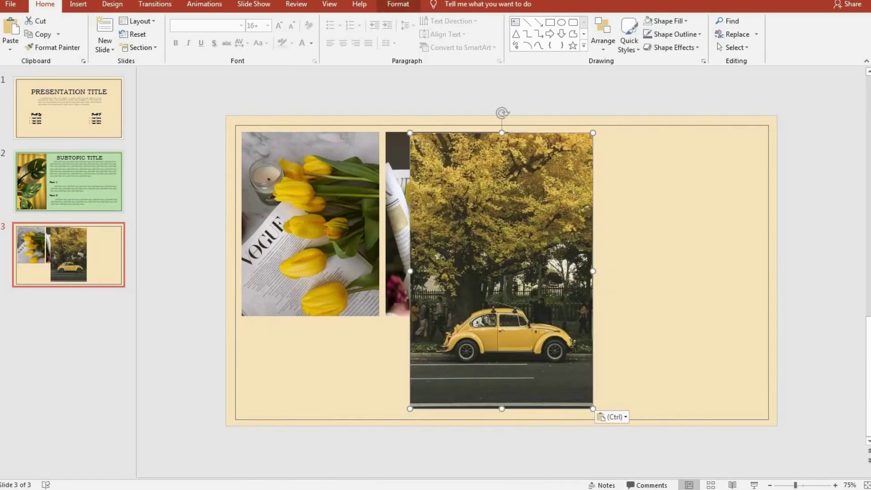
Crop the road off the bottom and the trees off the top of the car photo.
click(398, 4)
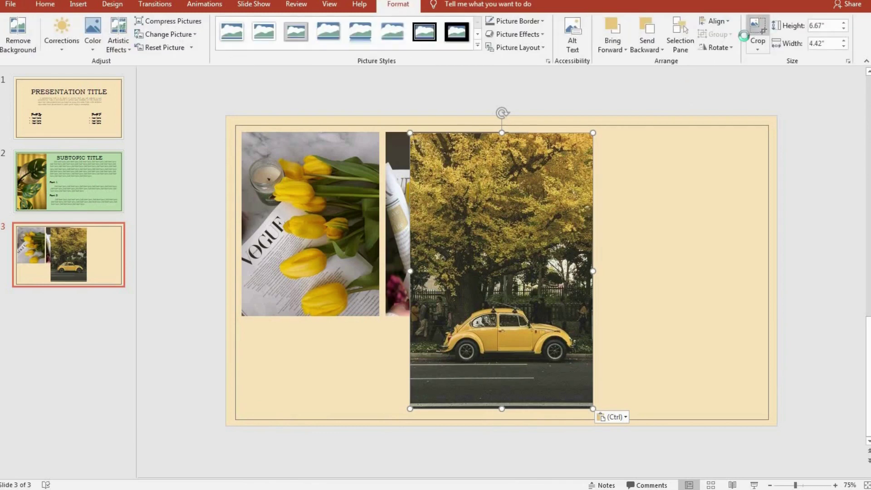
click(758, 32)
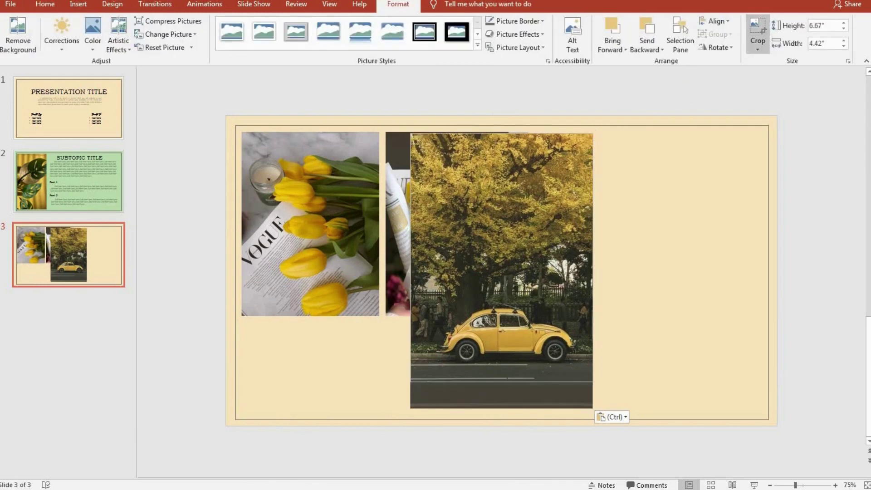
drag(502, 406, 501, 369)
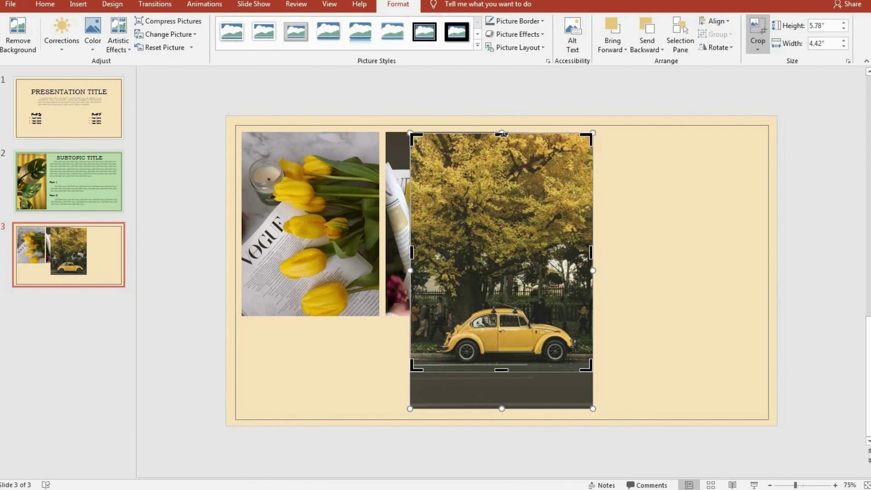
drag(502, 134, 559, 298)
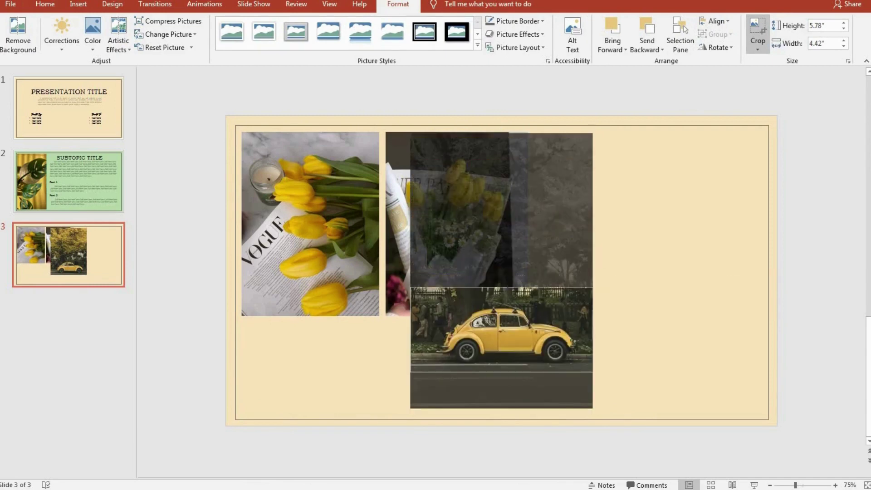
Place the cropped car photo below the tulip photos, aligned left and narrowed to the lower left.
drag(510, 342, 347, 370)
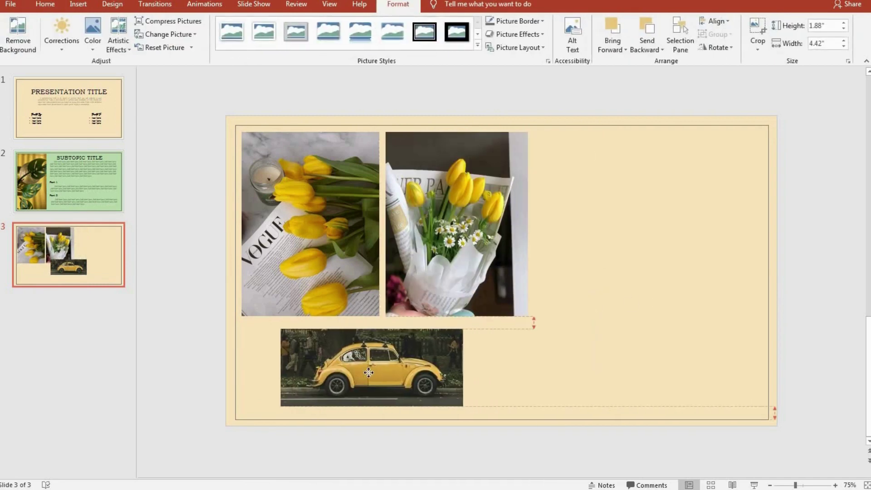
drag(430, 362, 528, 361)
drag(386, 401, 384, 416)
click(605, 282)
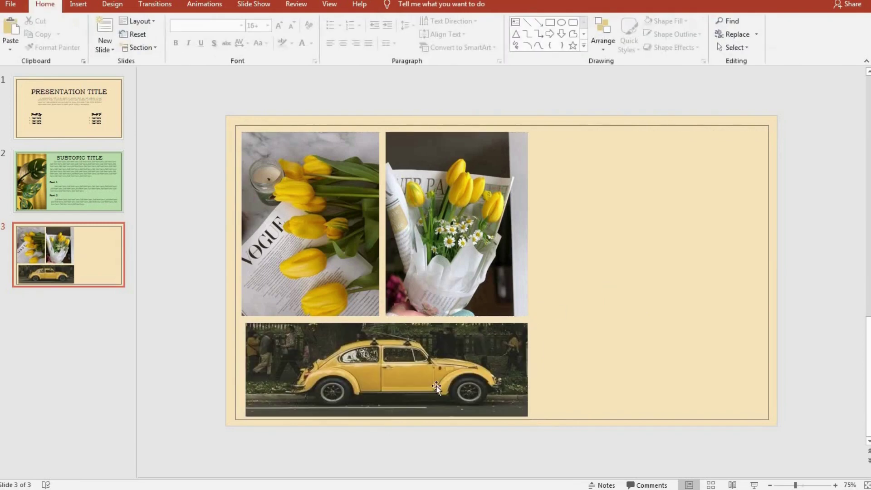
mouse_move(437, 387)
mouse_down()
mouse_move(416, 391)
mouse_move(427, 383)
mouse_up()
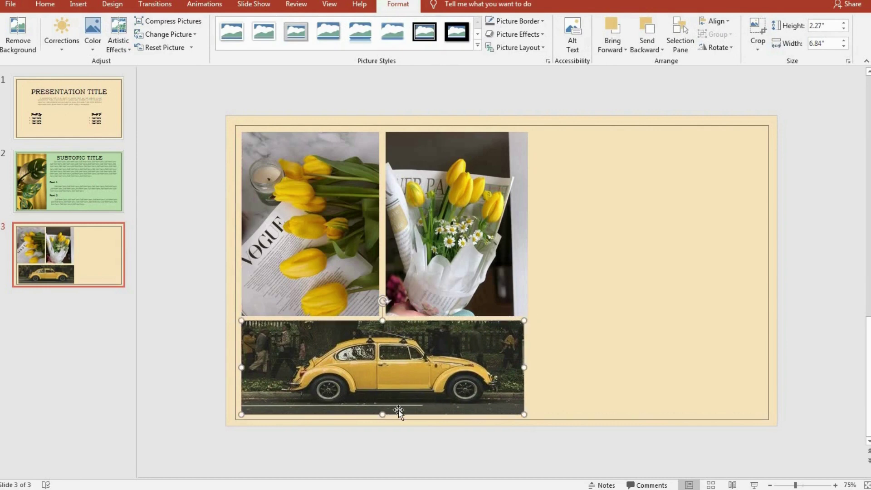
drag(382, 415, 399, 410)
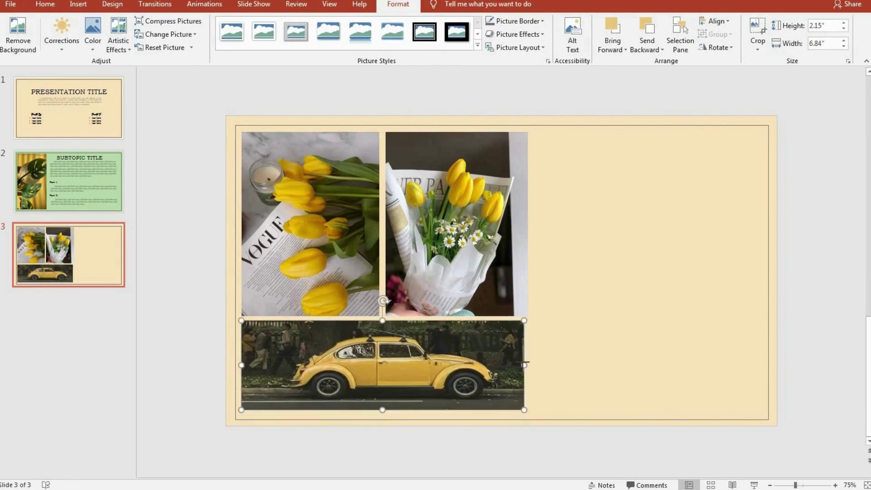
drag(525, 365, 445, 363)
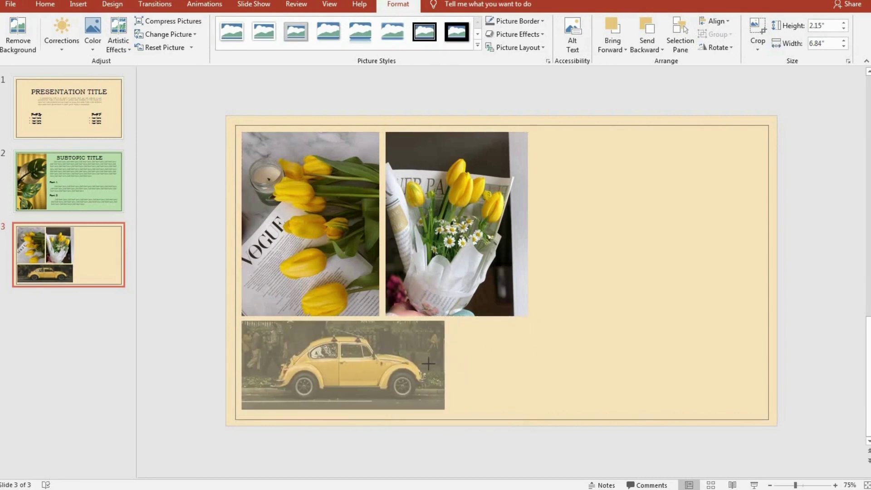
drag(428, 364, 413, 362)
click(495, 341)
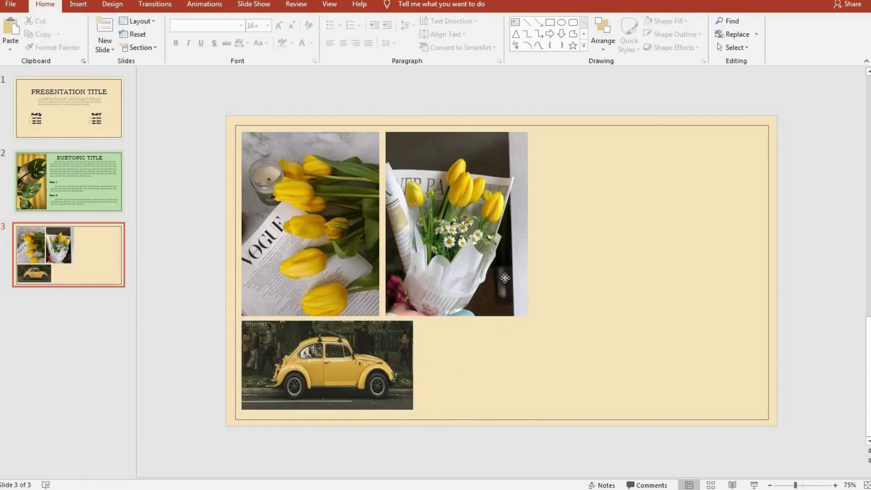
mouse_move(504, 279)
mouse_down()
mouse_move(512, 317)
mouse_move(474, 221)
mouse_up()
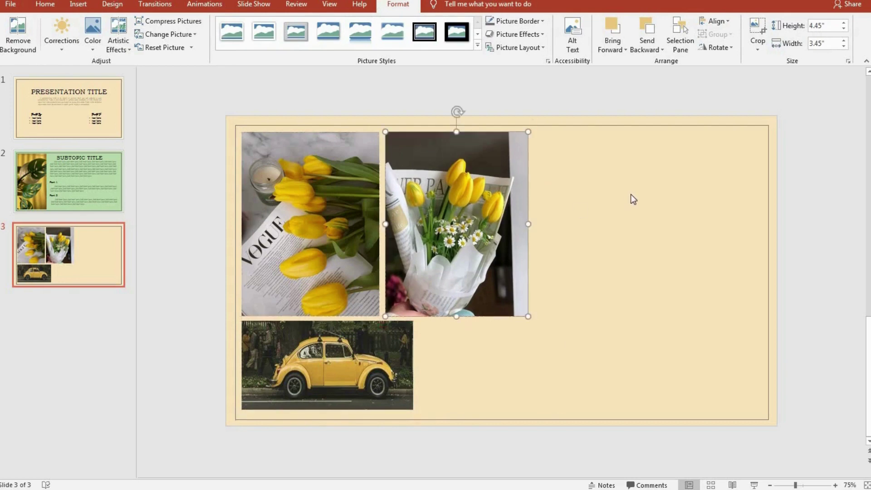
Paste the SUBTOPIC TITLE text box at the top right beside the photos.
click(596, 161)
key(ctrl+v)
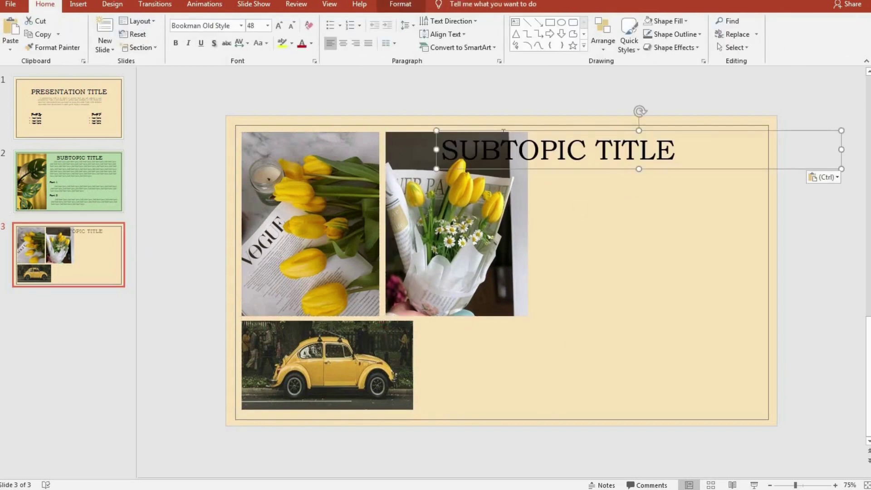
drag(483, 127, 294, 134)
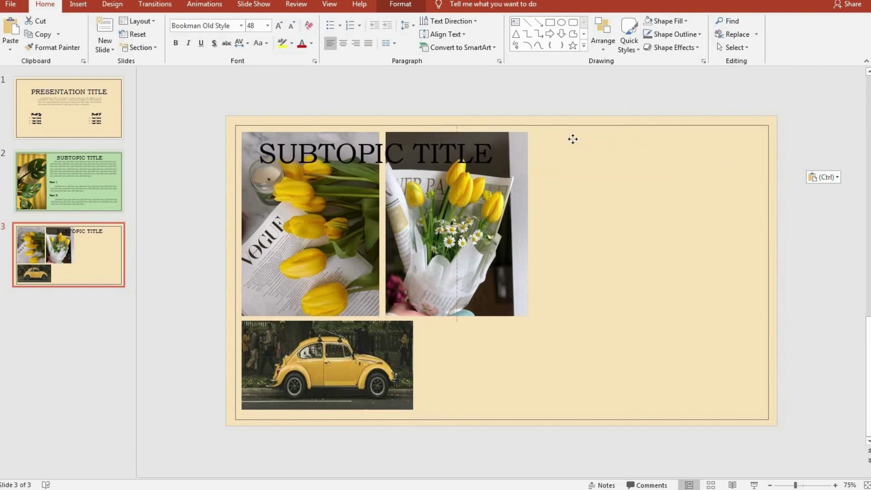
drag(573, 140, 569, 125)
click(585, 222)
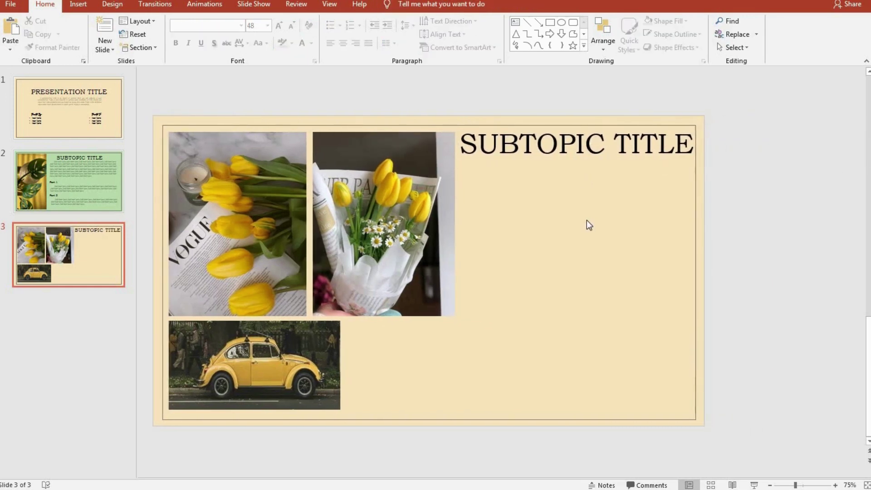
Reduce the SUBTOPIC TITLE font size to 44.
triple_click(577, 150)
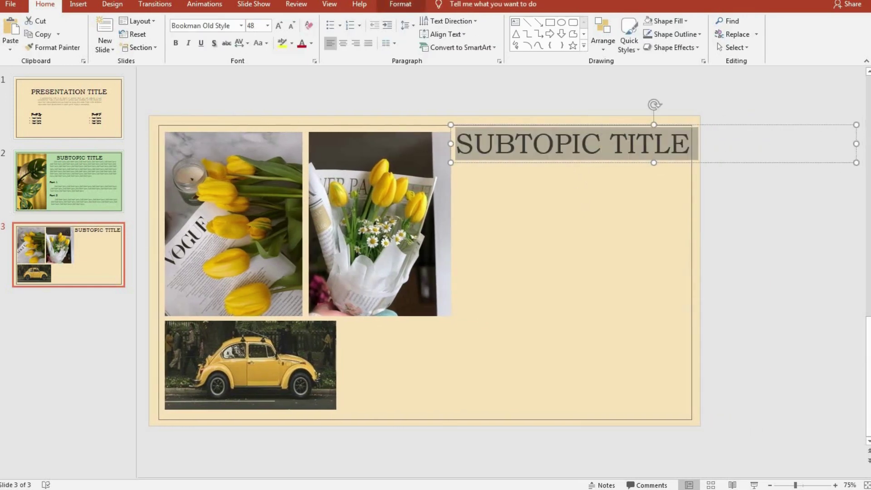
click(291, 24)
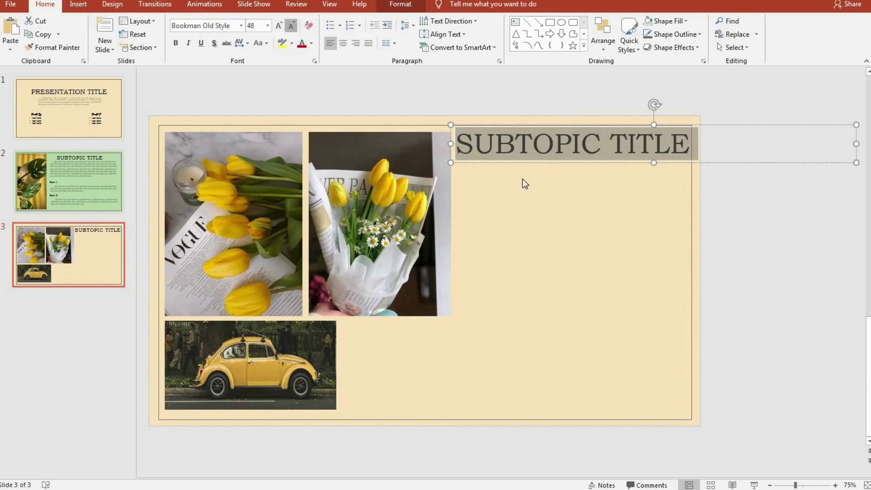
click(551, 200)
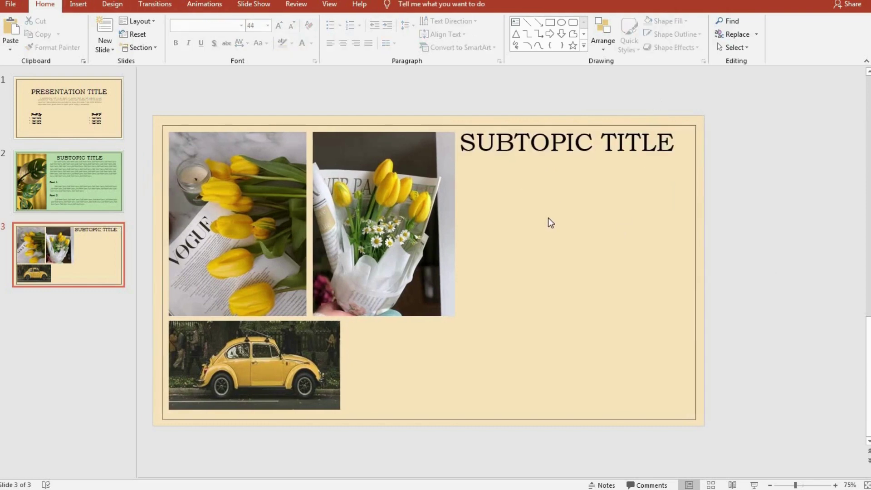
click(59, 272)
Paste a narrowed Add text here paragraph under the title and line the title up with it.
key(ctrl+v)
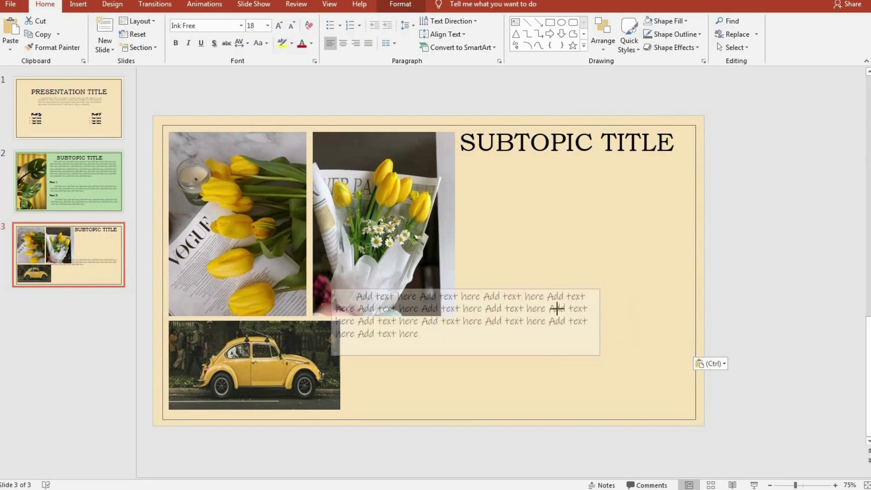
drag(691, 321, 559, 321)
mouse_move(516, 291)
mouse_down()
mouse_move(618, 163)
mouse_move(640, 158)
mouse_up()
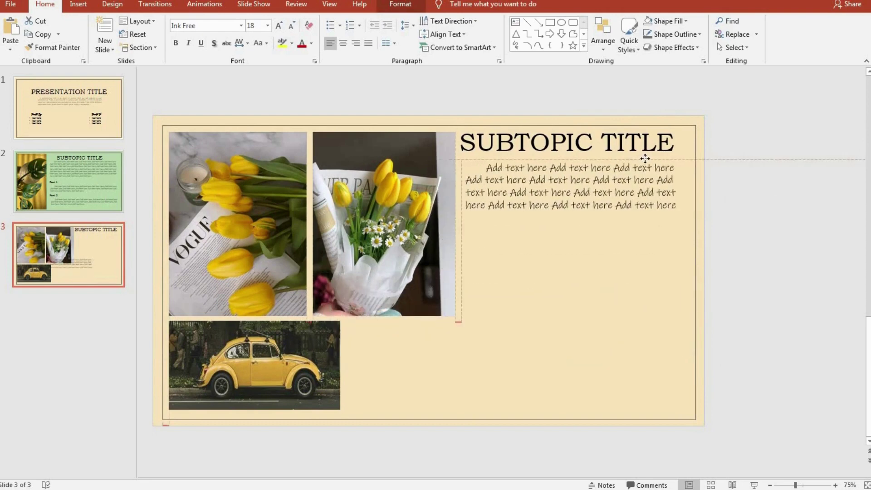
click(535, 126)
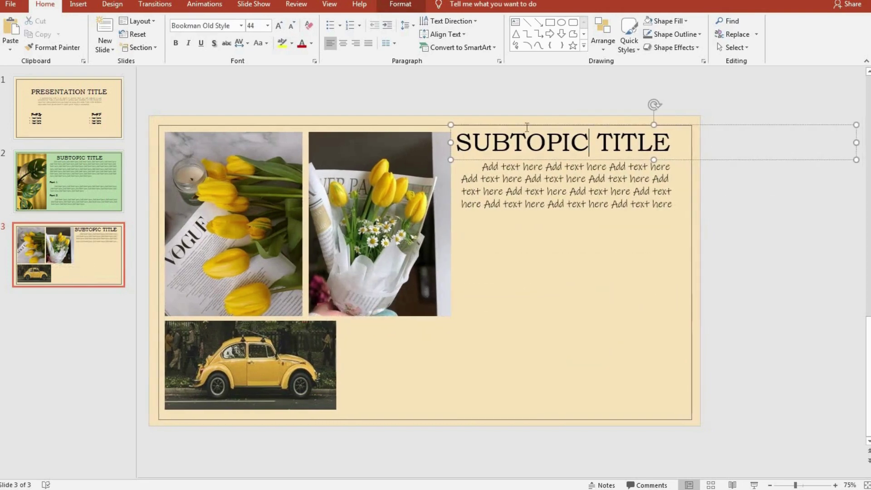
drag(528, 124, 531, 126)
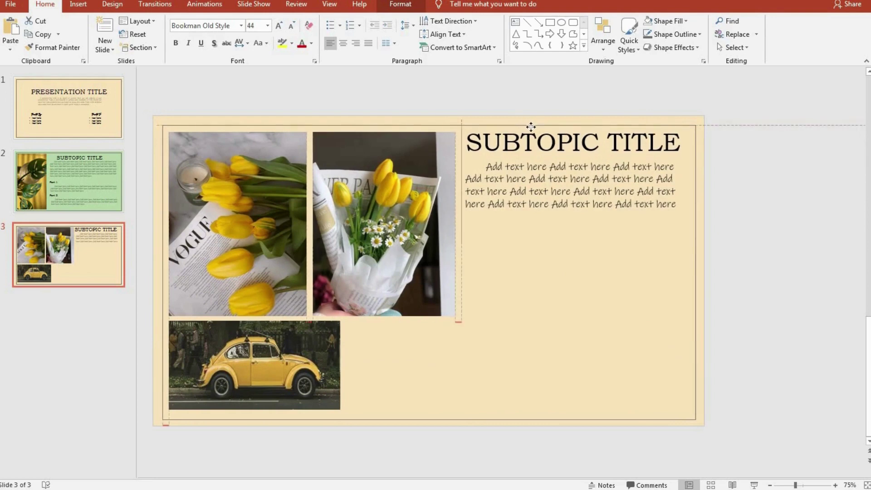
Duplicate the title below the paragraph as a smaller SUBTOPIC1.1 TITLE subheading.
click(525, 266)
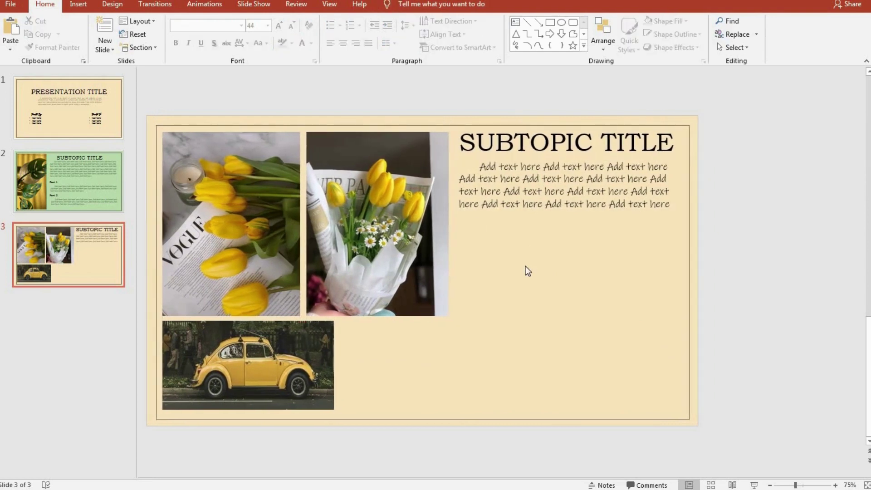
drag(563, 142, 574, 247)
text(1)
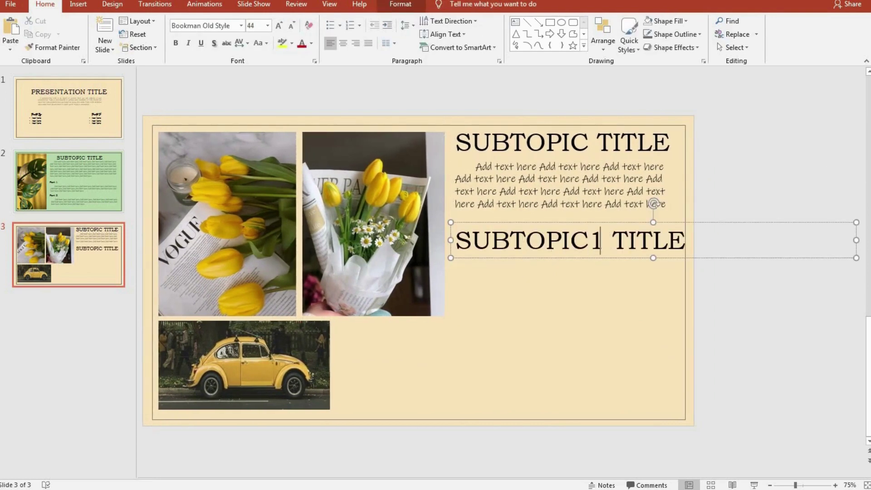
text(.2)
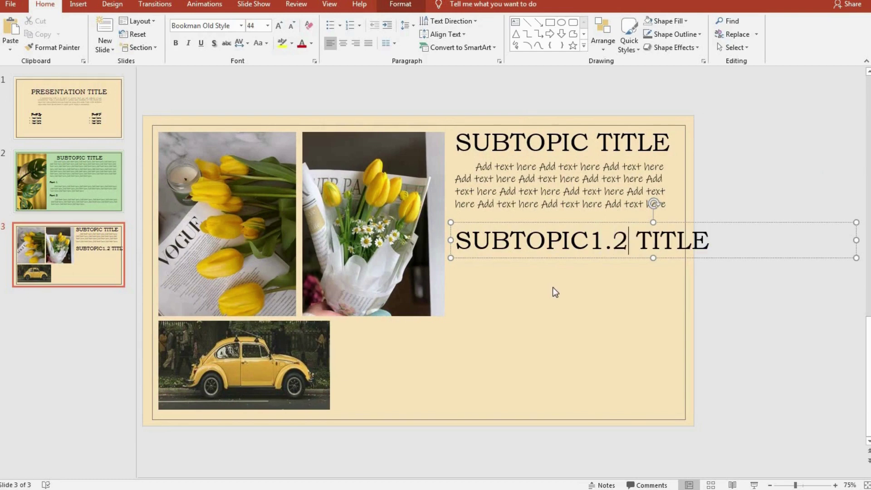
triple_click(589, 240)
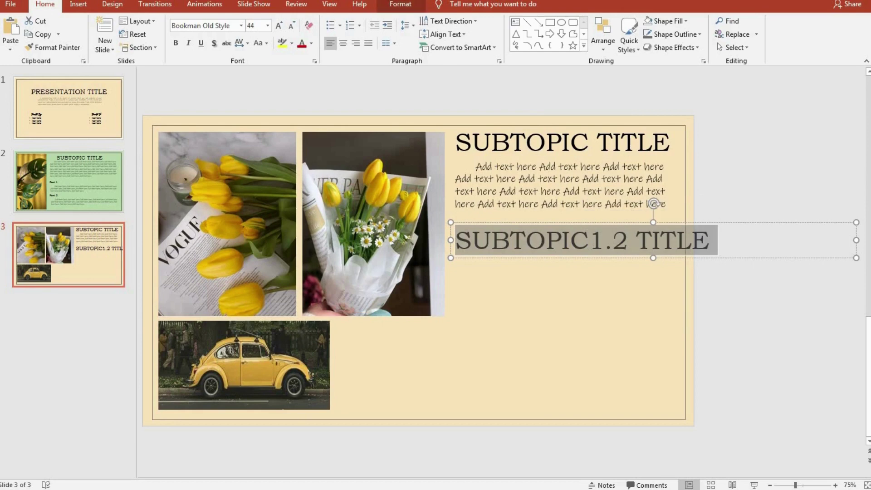
click(293, 26)
click(293, 26)
click(292, 26)
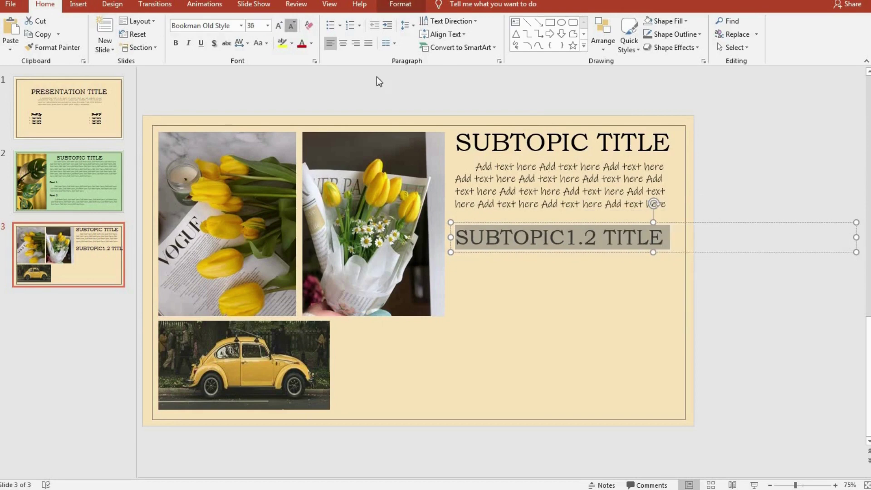
click(575, 239)
key(BackSpace)
text(1)
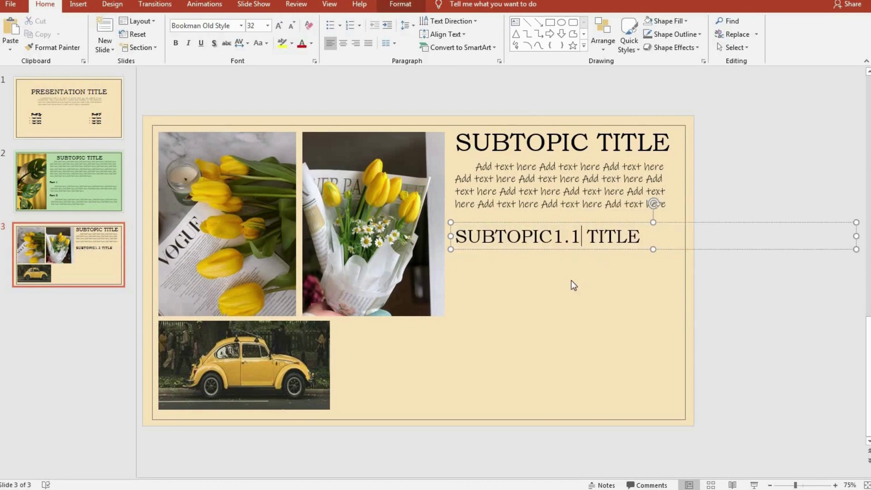
drag(467, 231, 471, 239)
triple_click(549, 244)
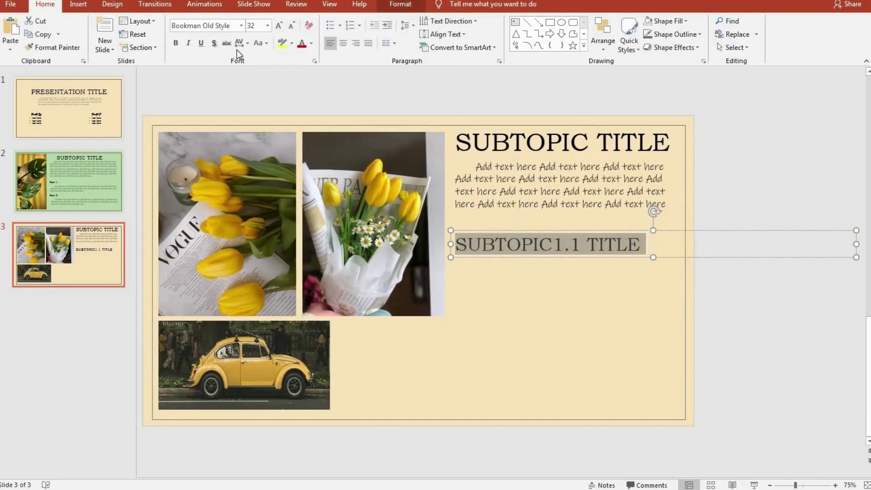
click(291, 28)
click(522, 367)
Duplicate the body paragraph and place it under SUBTOPIC1.1 TITLE.
click(508, 204)
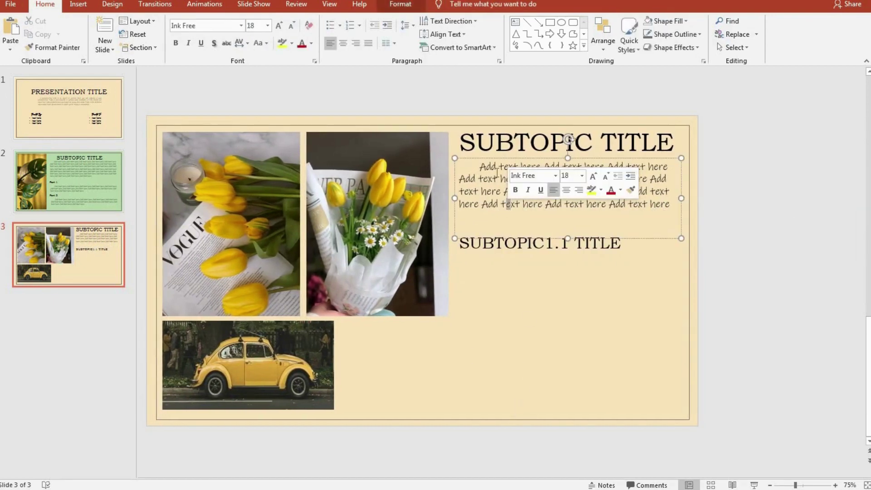
key(ctrl+v)
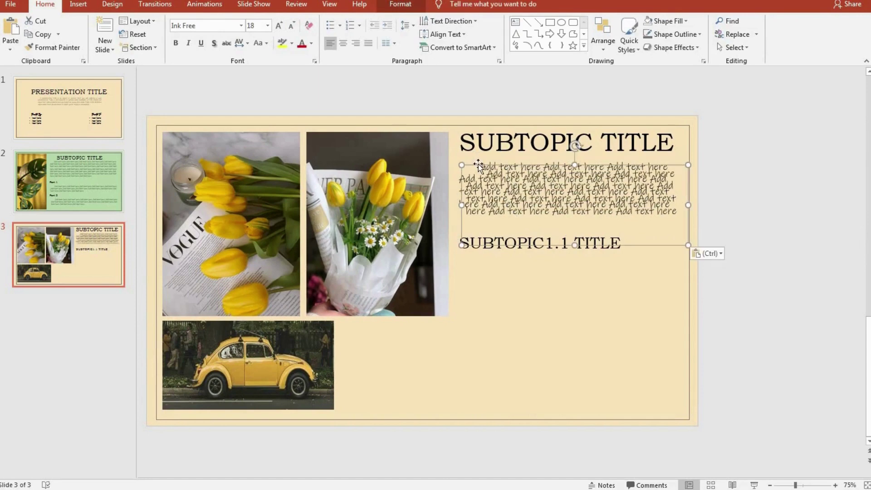
drag(478, 165, 472, 255)
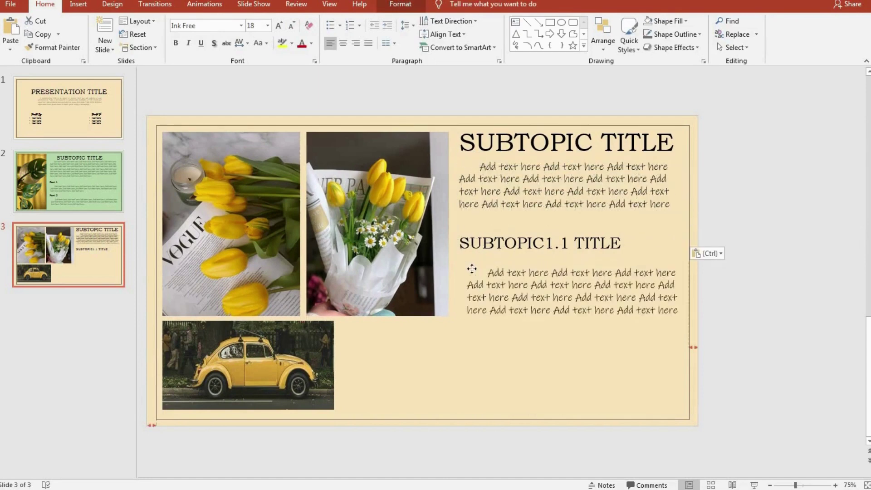
click(545, 363)
Duplicate the SUBTOPIC1.1 TITLE heading and move the copy beside the car photo.
click(529, 243)
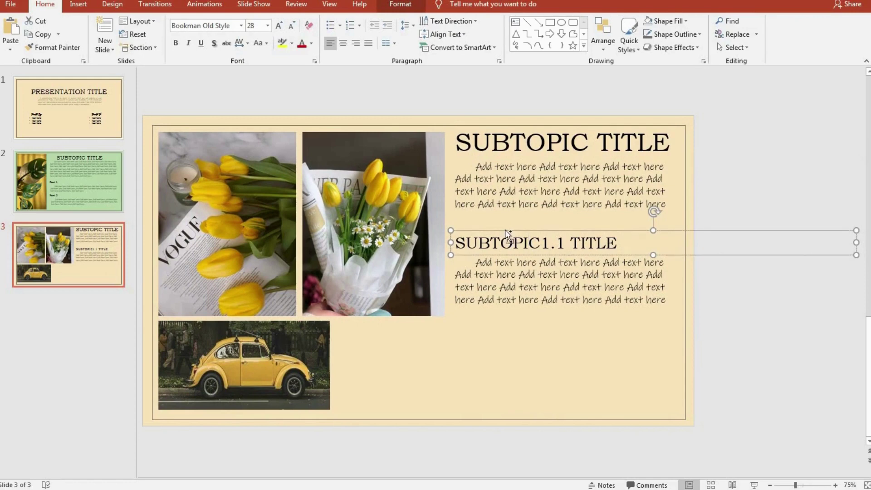
key(ctrl+v)
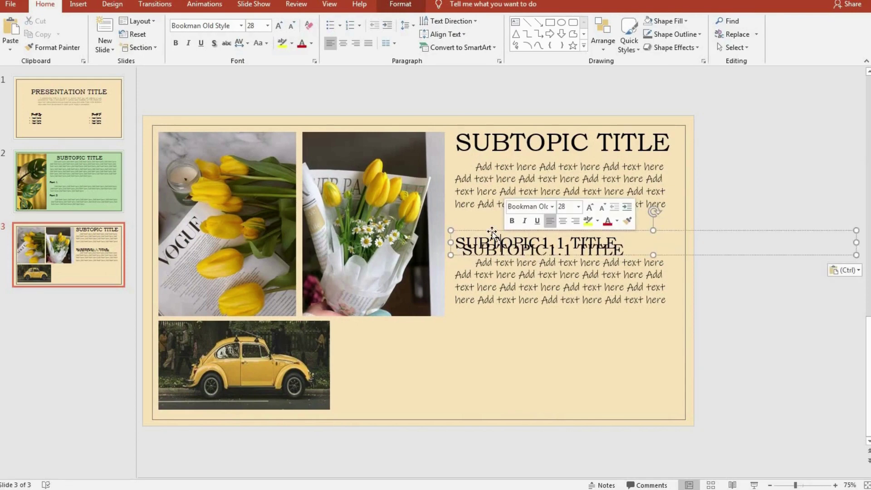
drag(493, 234, 371, 317)
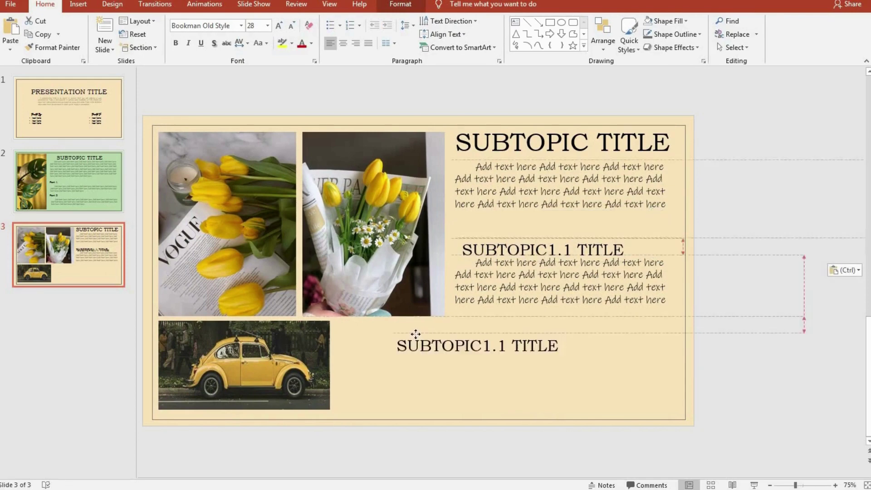
click(597, 355)
Copy a body paragraph under the bottom heading, widen it, and nudge both slightly lower.
click(535, 274)
click(506, 255)
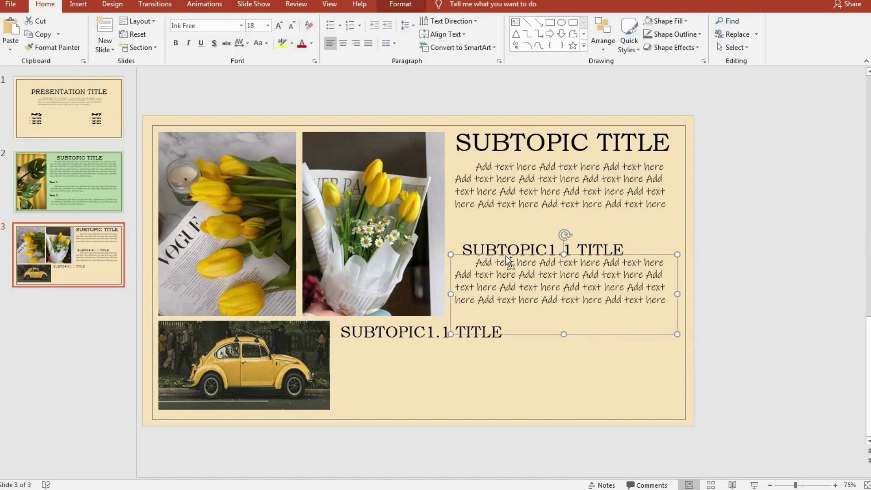
key(ctrl+c)
key(ctrl+v)
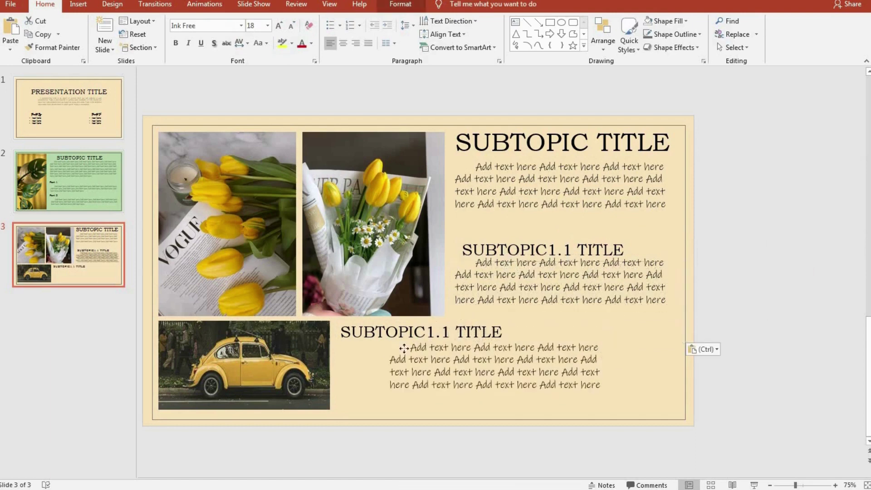
drag(509, 262, 388, 348)
drag(562, 387, 675, 385)
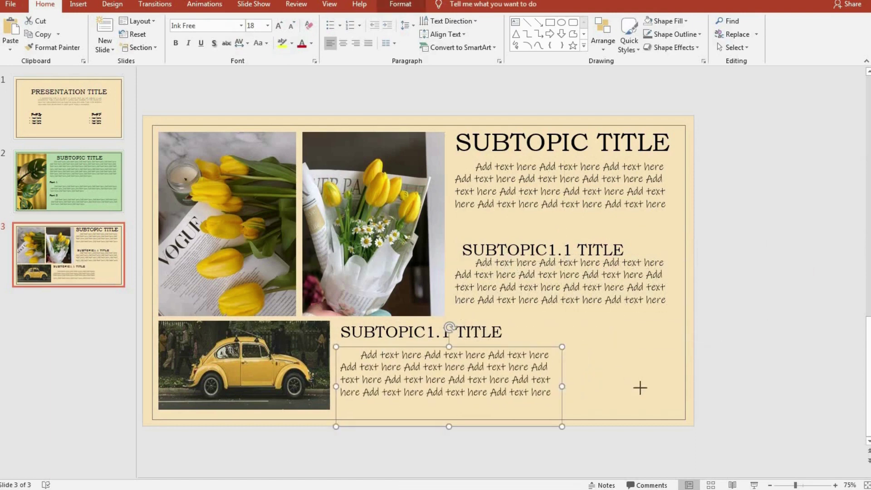
click(774, 360)
drag(395, 350, 395, 357)
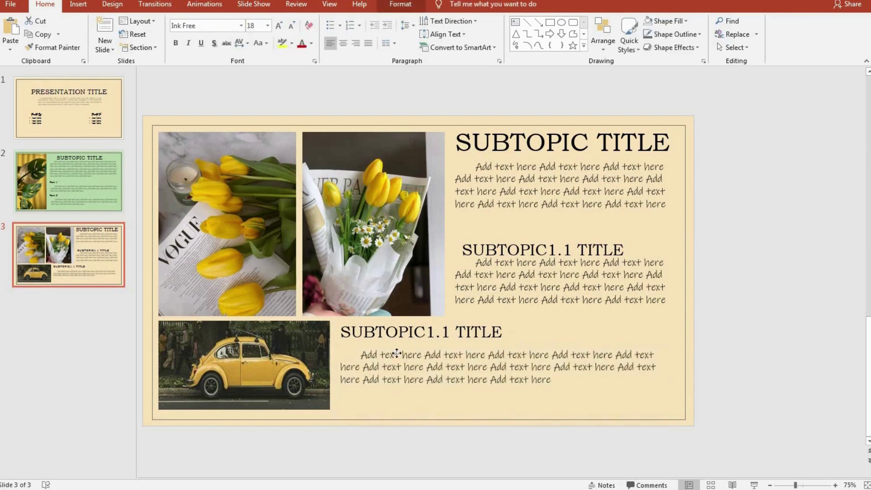
click(399, 332)
drag(398, 319, 398, 329)
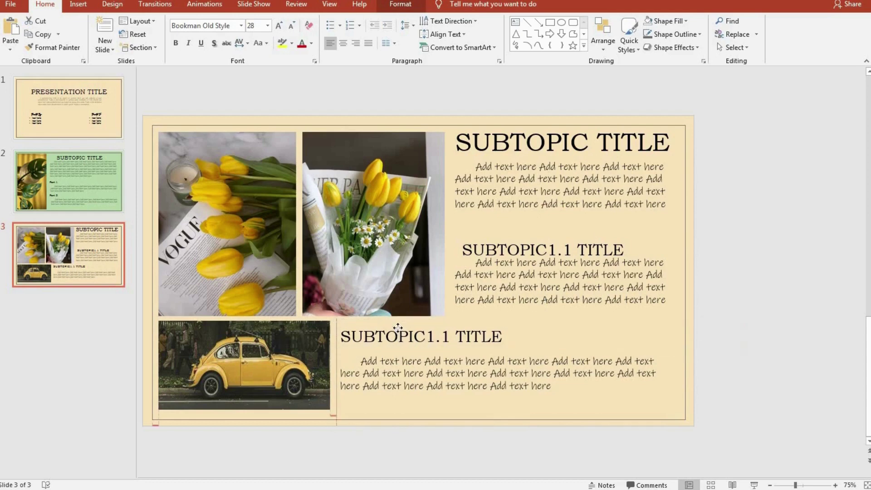
click(49, 288)
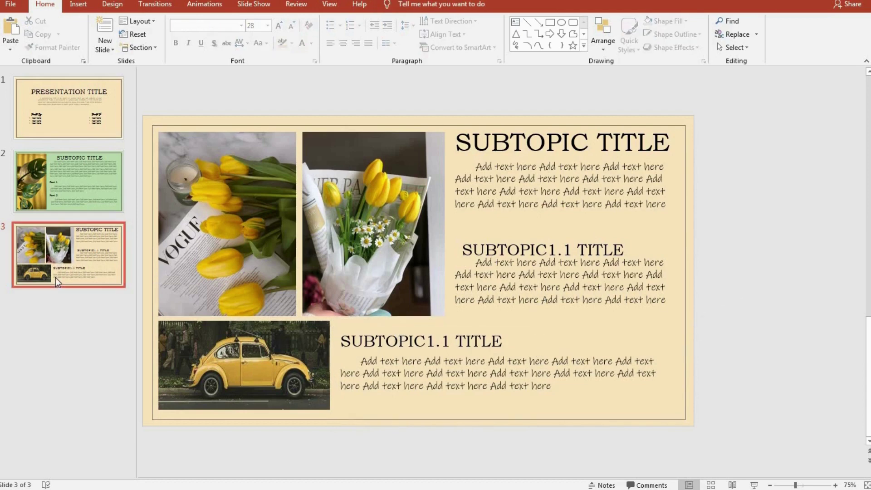
Duplicate slide 3 as a new slide 4 and clear all its content.
right_click(55, 275)
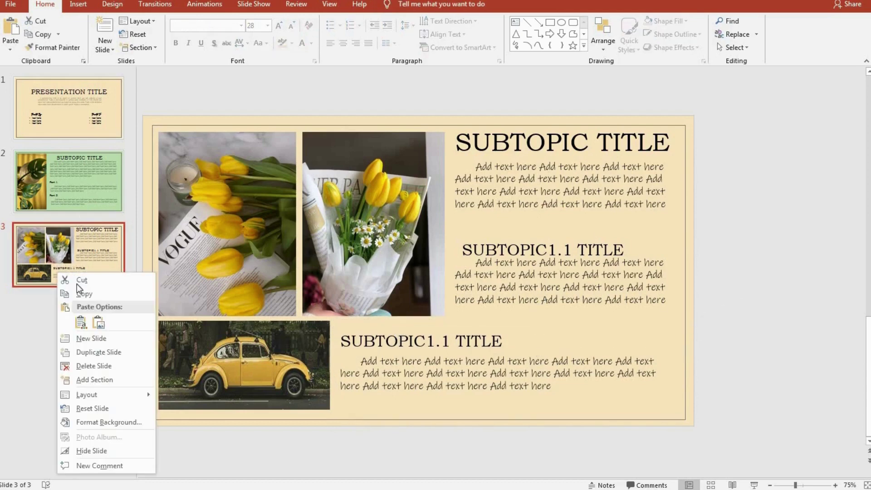
click(92, 356)
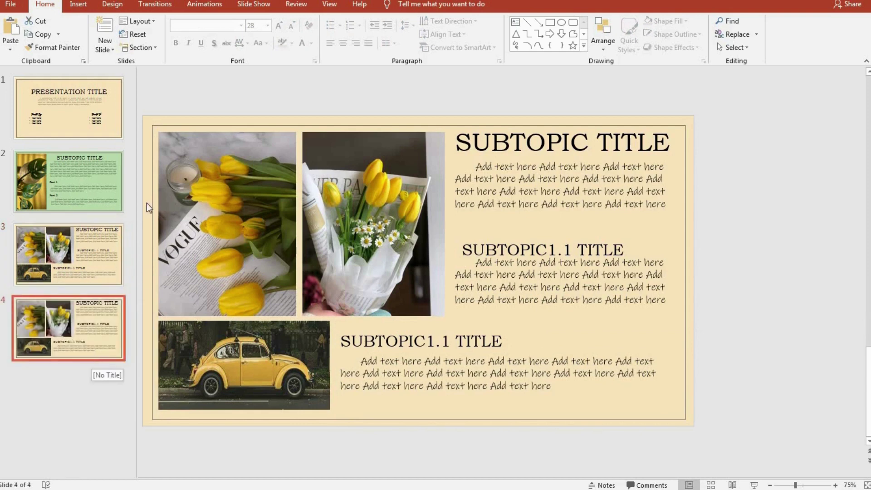
key(ctrl+a)
key(Delete)
Paste the sunflower-and-book photo at the left edge and bring the beige frame in front.
key(ctrl+v)
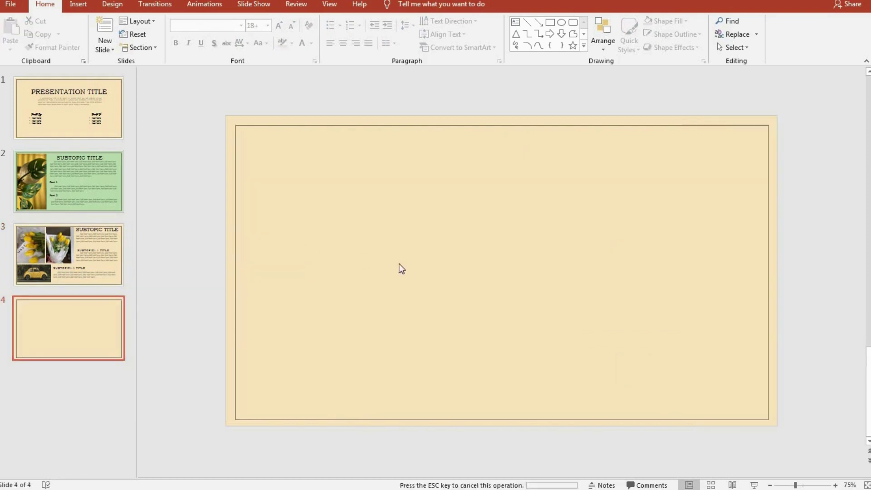
mouse_move(456, 168)
mouse_down()
mouse_move(270, 159)
mouse_move(279, 168)
mouse_up()
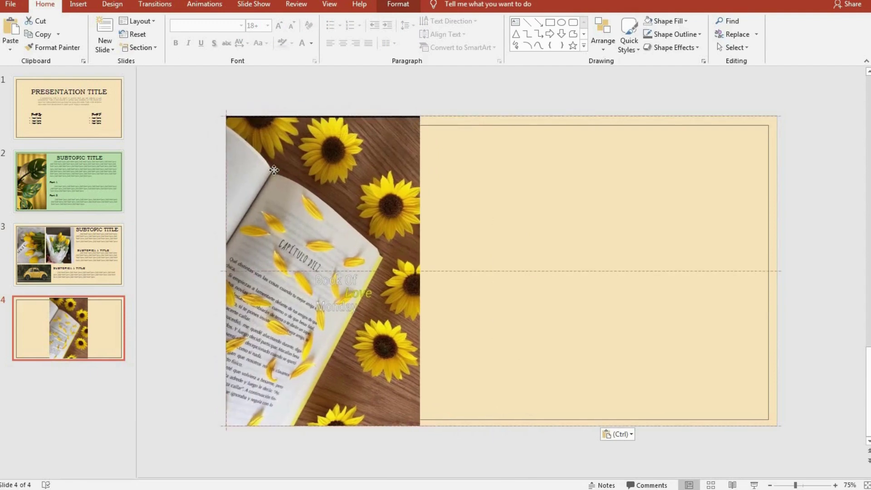
click(537, 171)
click(478, 129)
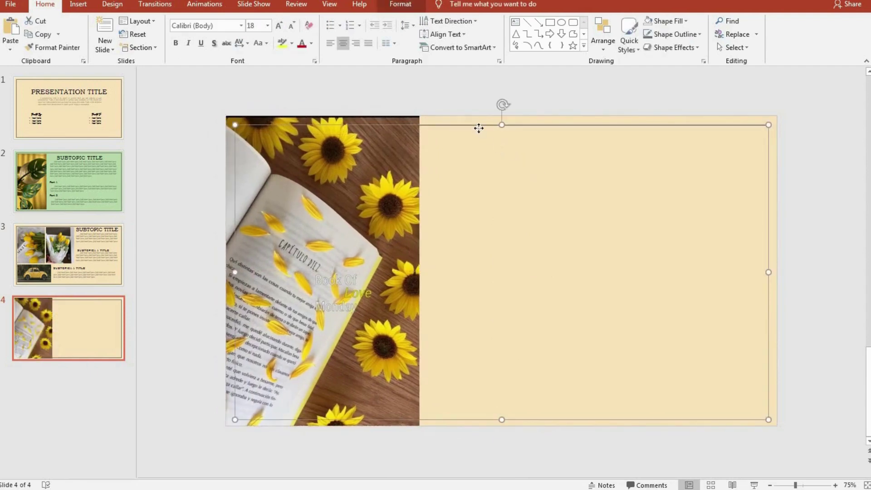
right_click(478, 129)
click(520, 237)
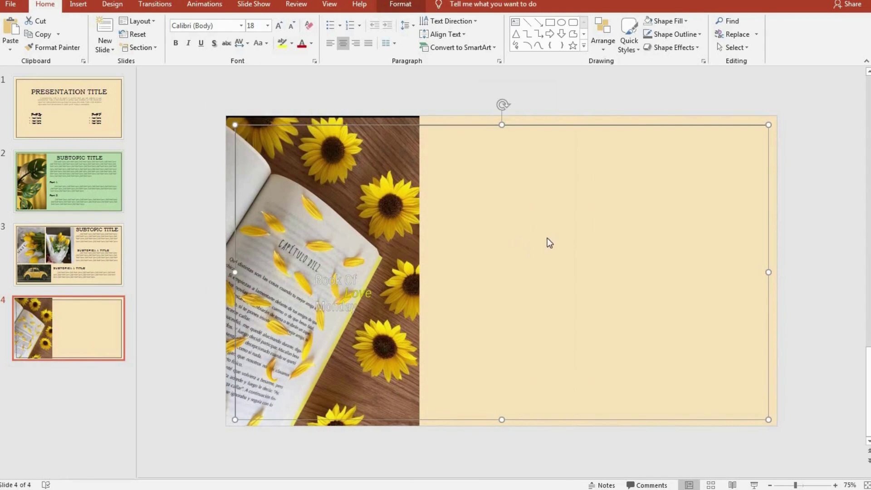
click(792, 223)
Paste the SUBTOPIC TITLE heading at the top of the cream area.
key(ctrl+v)
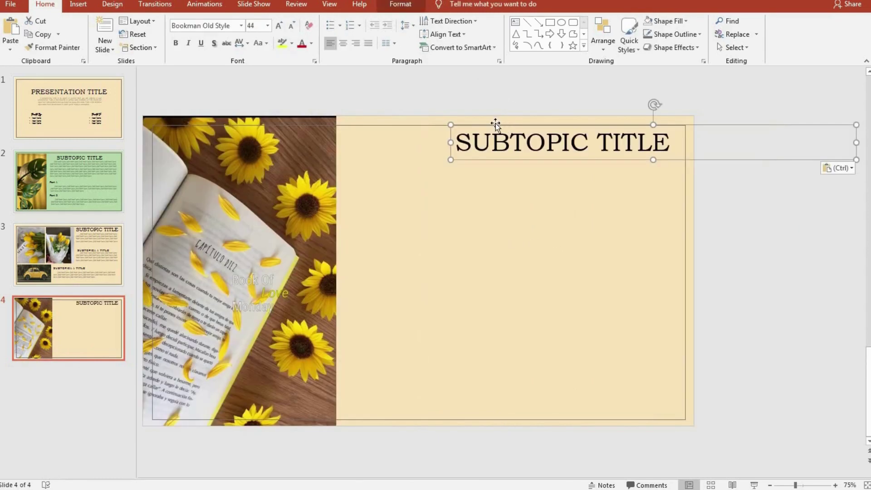
drag(472, 131, 389, 124)
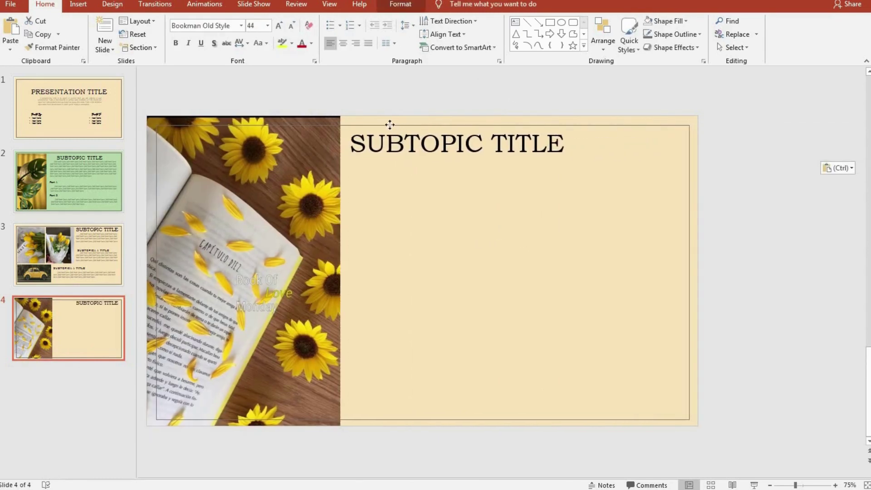
key(Escape)
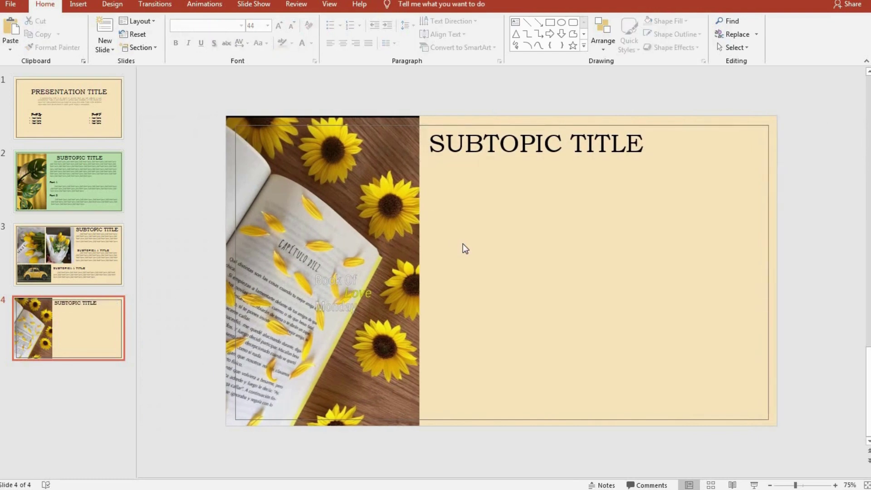
Bring slide 3's body paragraph under slide 4's heading, widen it, and paste a book-and-flower photo.
click(46, 250)
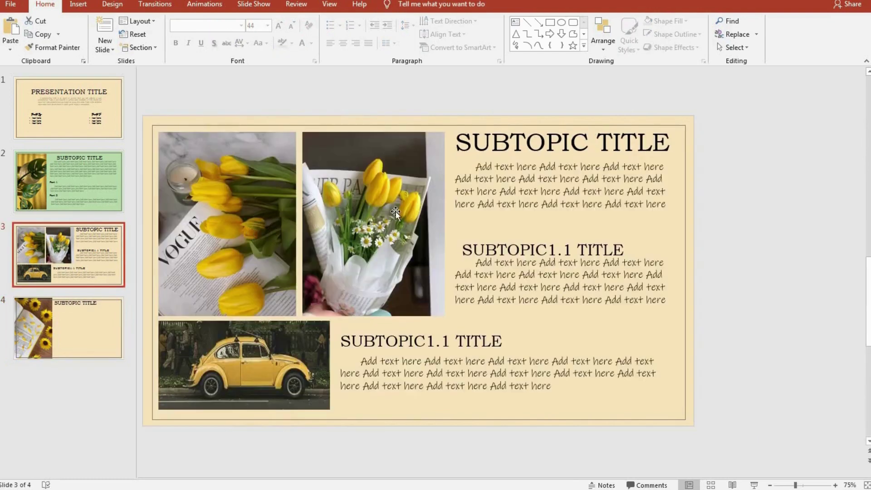
key(Page_Down)
key(ctrl+v)
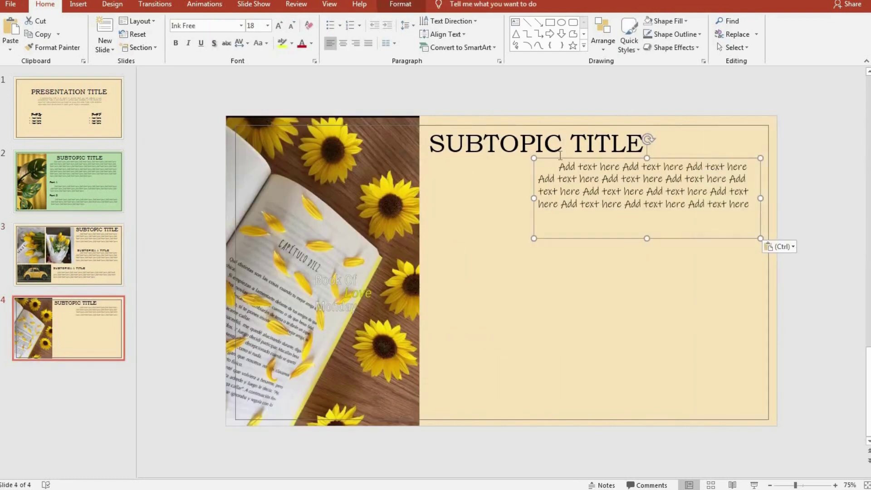
drag(554, 158, 444, 160)
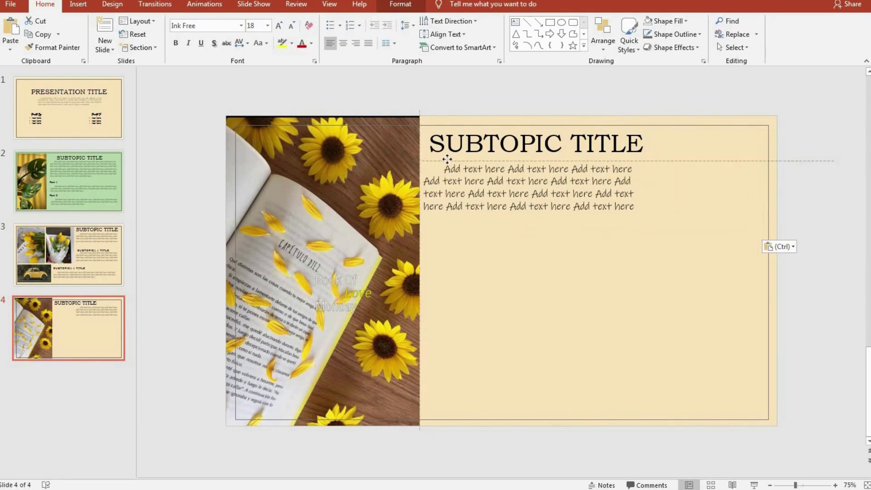
mouse_move(651, 200)
mouse_down()
mouse_move(779, 197)
mouse_move(766, 195)
mouse_up()
click(664, 307)
click(627, 195)
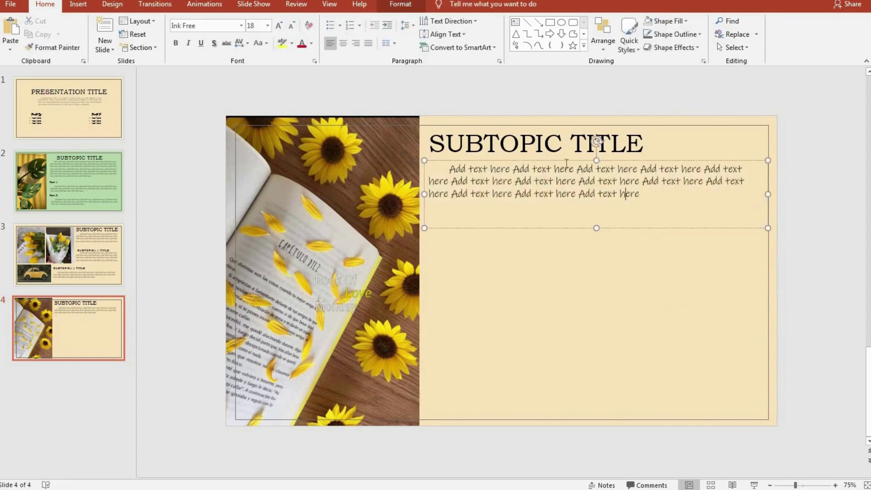
drag(557, 162, 563, 155)
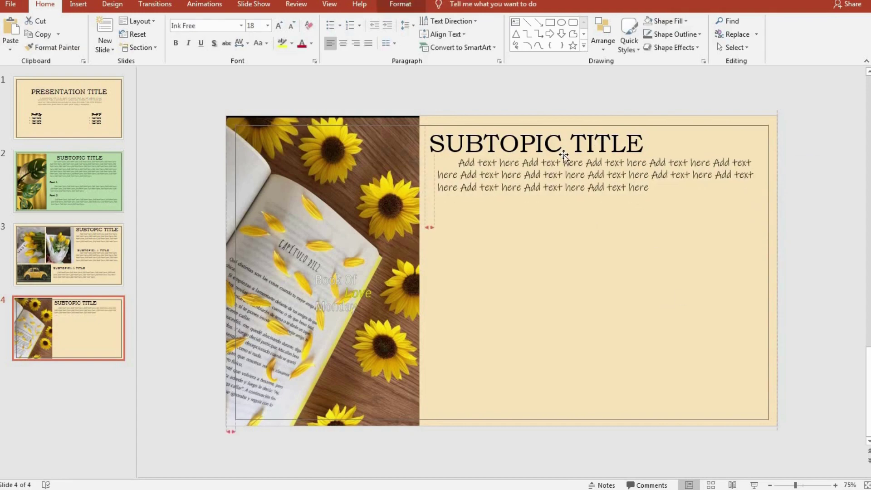
click(575, 267)
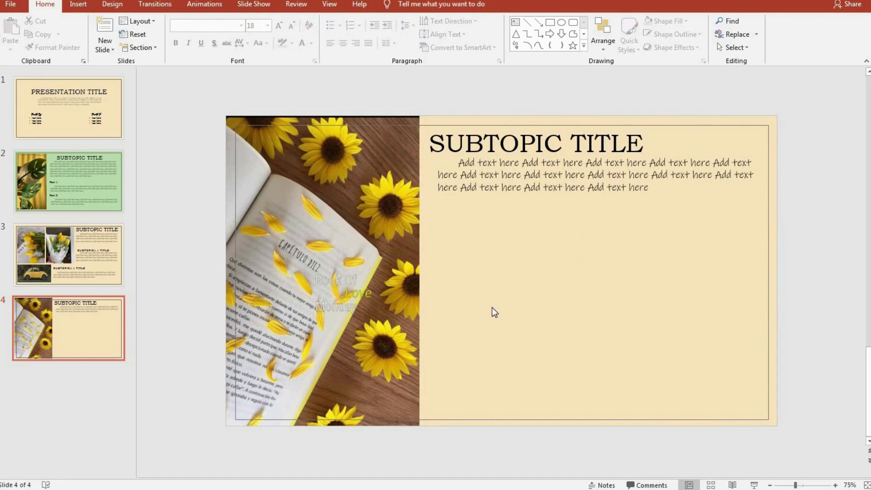
key(ctrl+v)
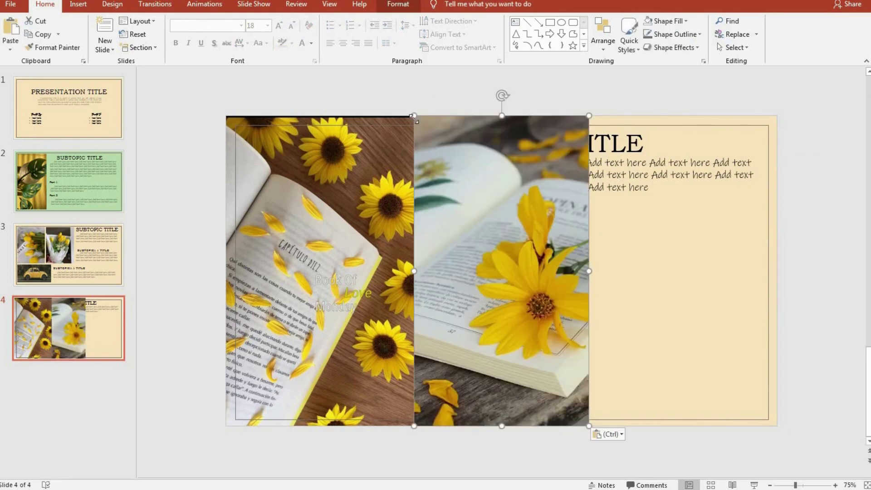
Shrink the book-and-flower photo and place it under the body text.
drag(413, 117, 490, 249)
mouse_move(538, 317)
mouse_down()
mouse_move(492, 288)
mouse_move(699, 262)
mouse_up()
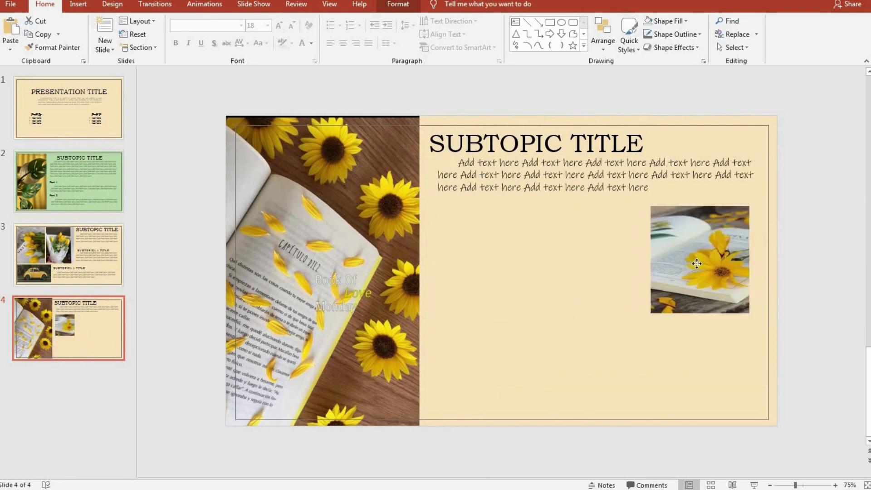
drag(612, 259, 484, 268)
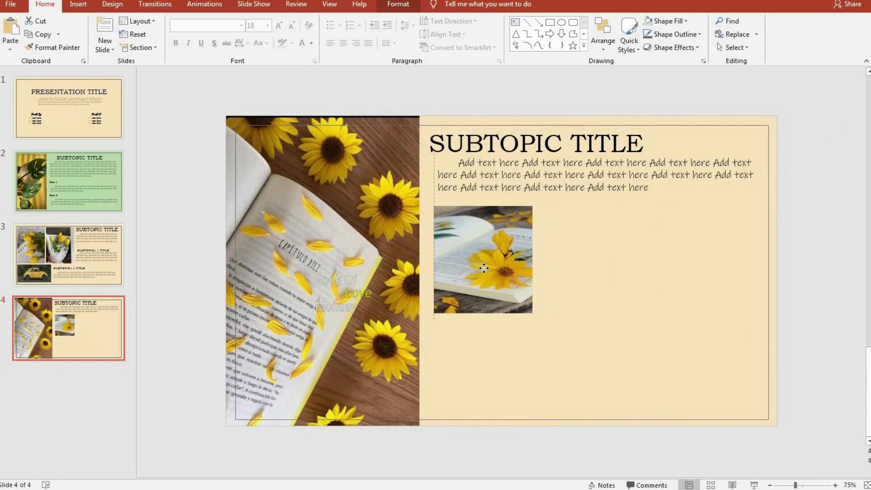
click(619, 288)
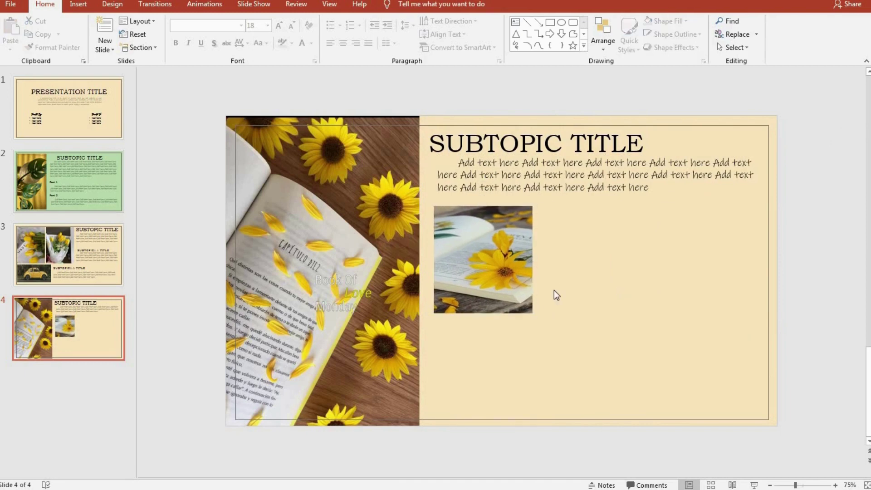
Paste a tulip photo at grid size to the right of the book-and-flower photo.
key(ctrl+v)
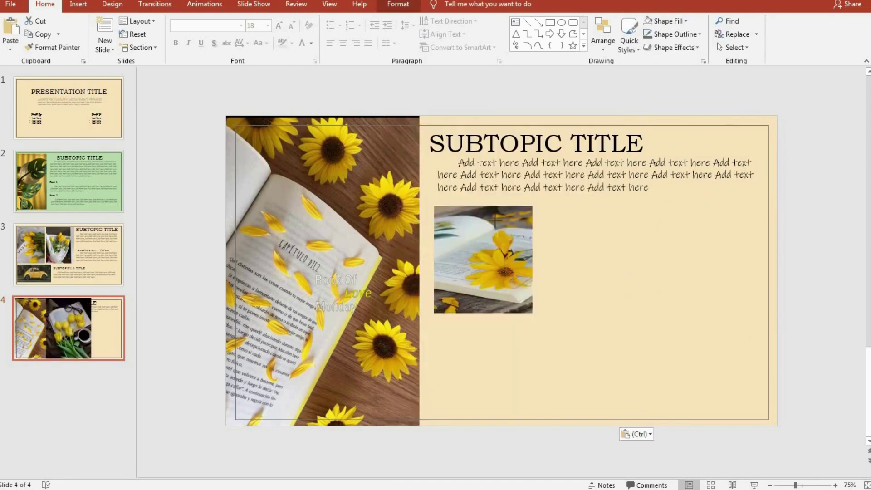
mouse_move(384, 113)
mouse_down()
mouse_move(557, 313)
mouse_move(584, 206)
mouse_up()
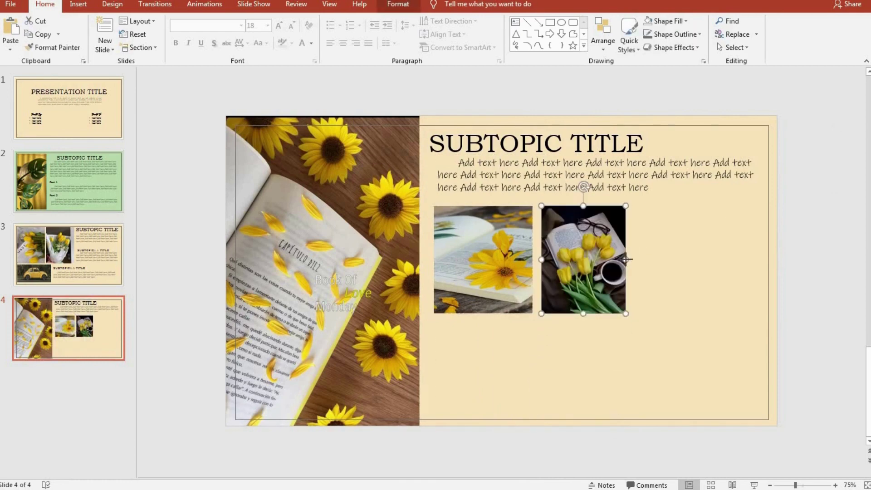
drag(626, 259, 635, 261)
click(663, 266)
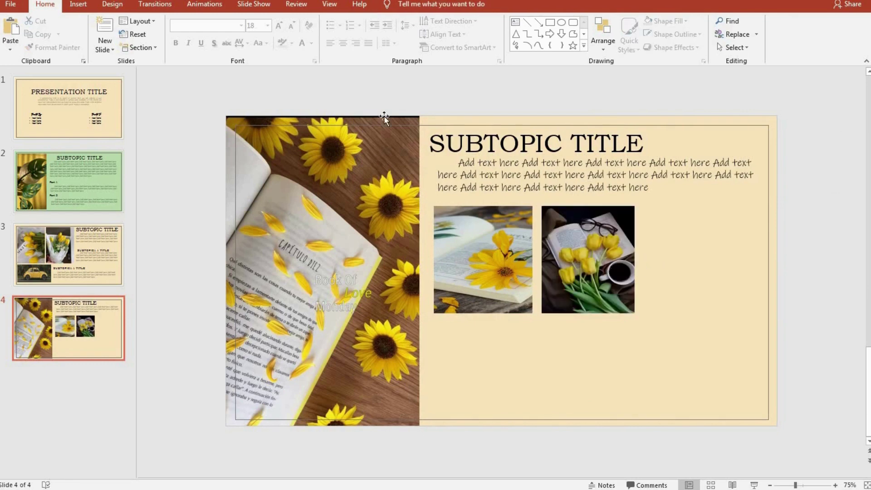
Add a second tulip photo beneath and resize the three photos so their edges align.
key(ctrl+v)
drag(379, 121, 536, 312)
drag(532, 346, 478, 351)
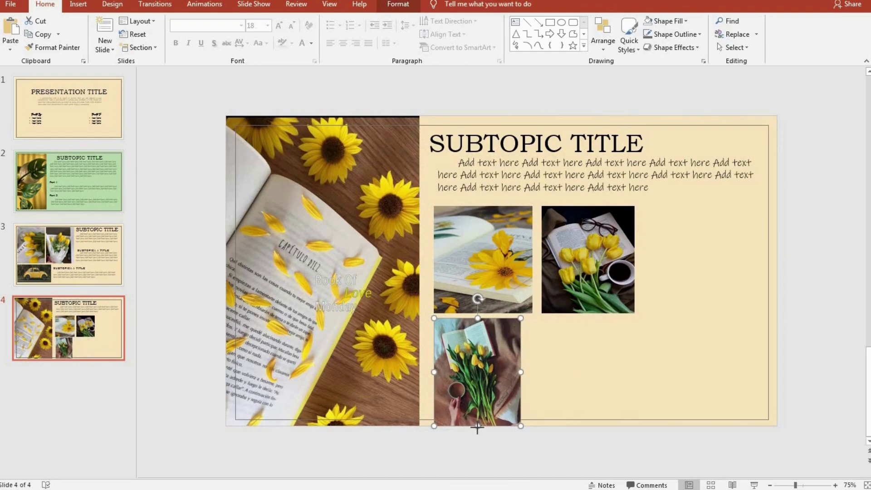
drag(477, 427, 477, 415)
click(496, 273)
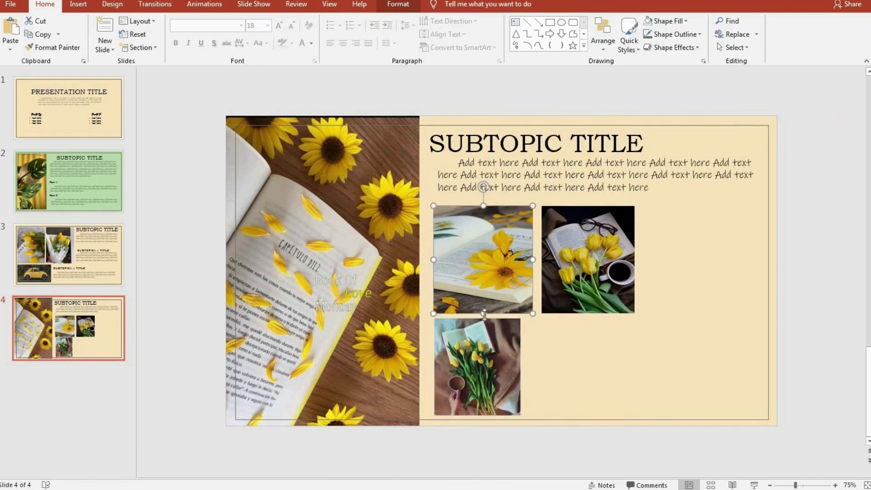
drag(484, 314, 484, 308)
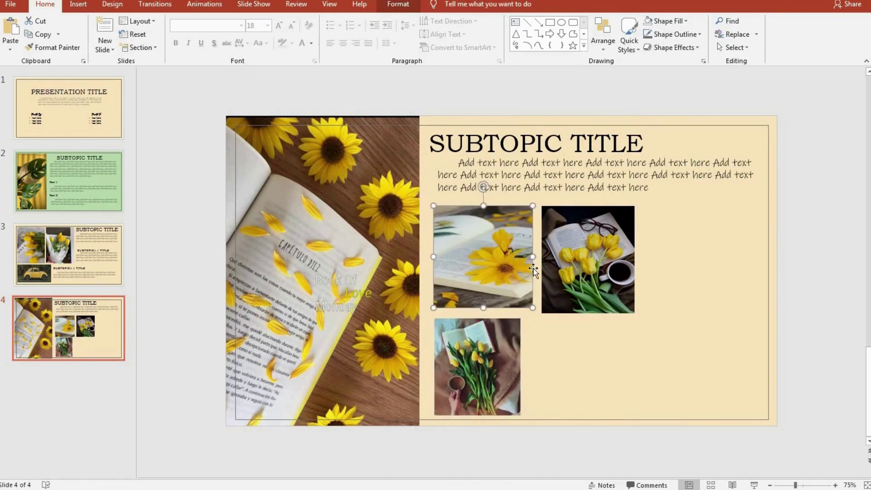
drag(531, 256, 525, 256)
drag(590, 255, 582, 255)
drag(581, 314, 580, 307)
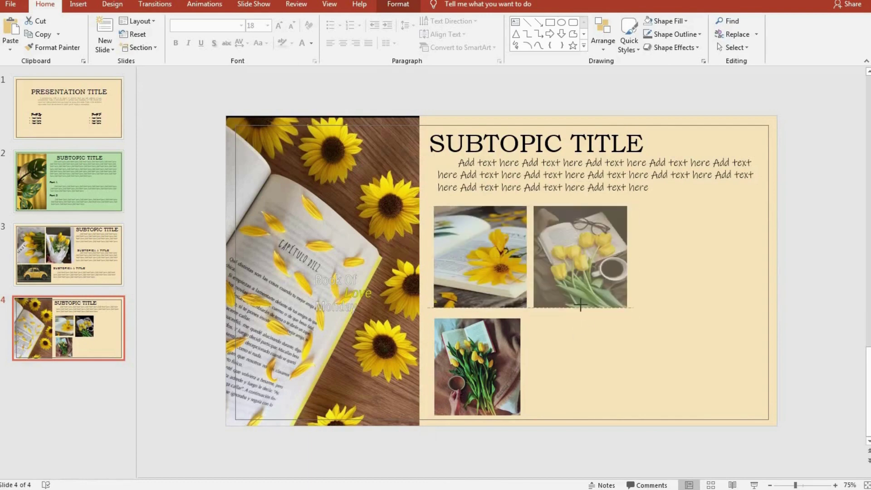
click(636, 322)
drag(487, 361, 528, 363)
click(579, 372)
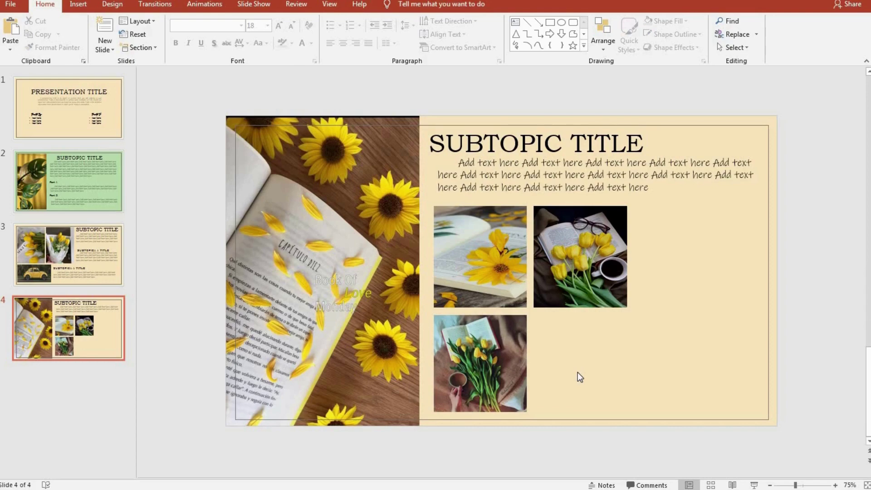
Paste a sunflower photo and fit it into the bottom-right grid spot.
key(ctrl+v)
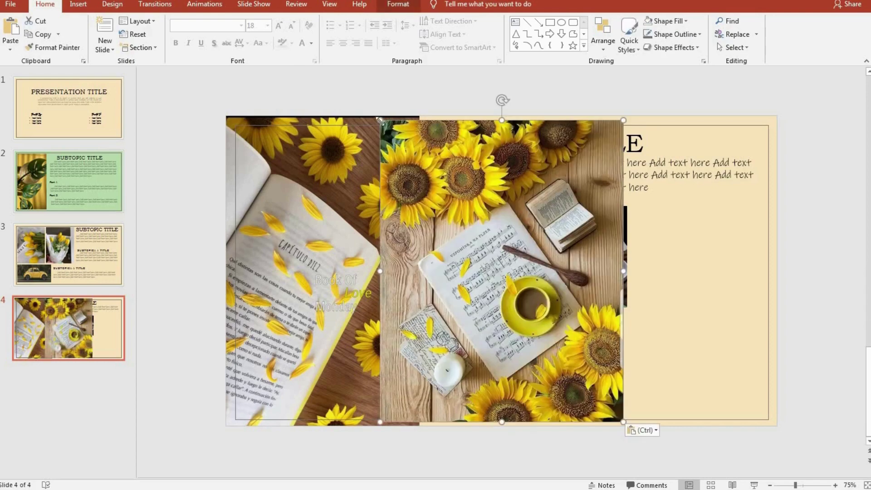
drag(380, 120, 541, 319)
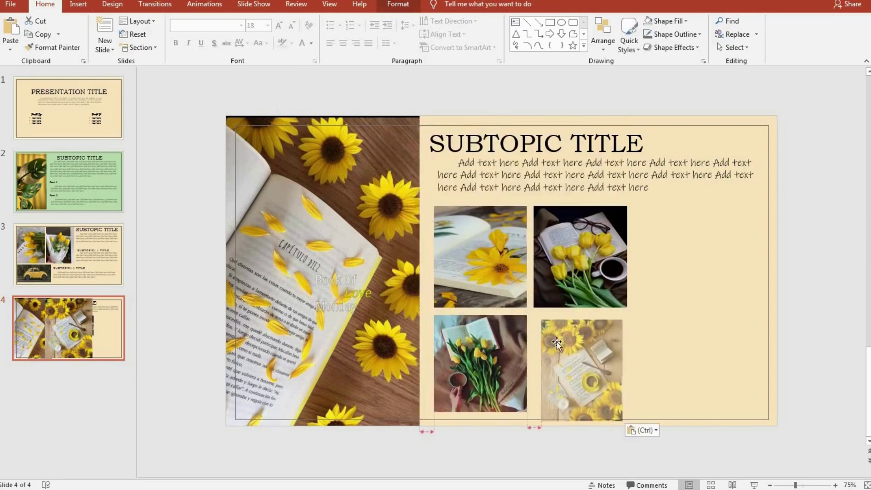
drag(578, 421, 579, 412)
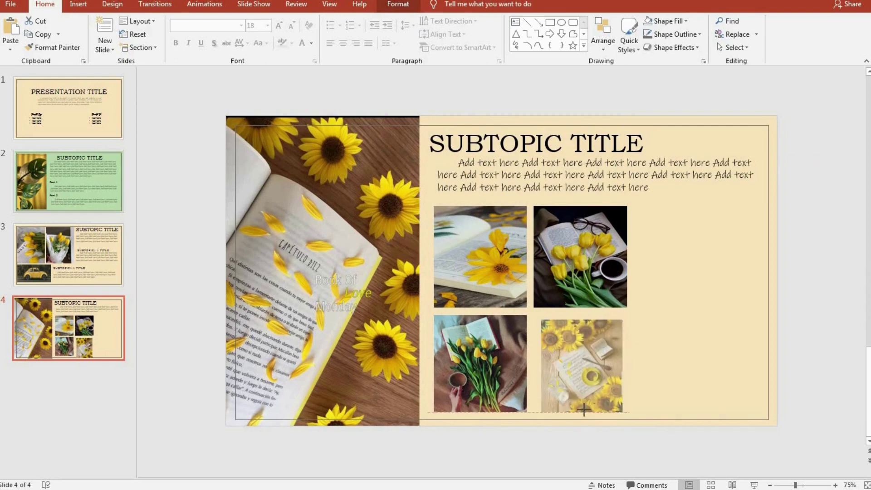
drag(580, 377, 569, 373)
drag(574, 408, 575, 412)
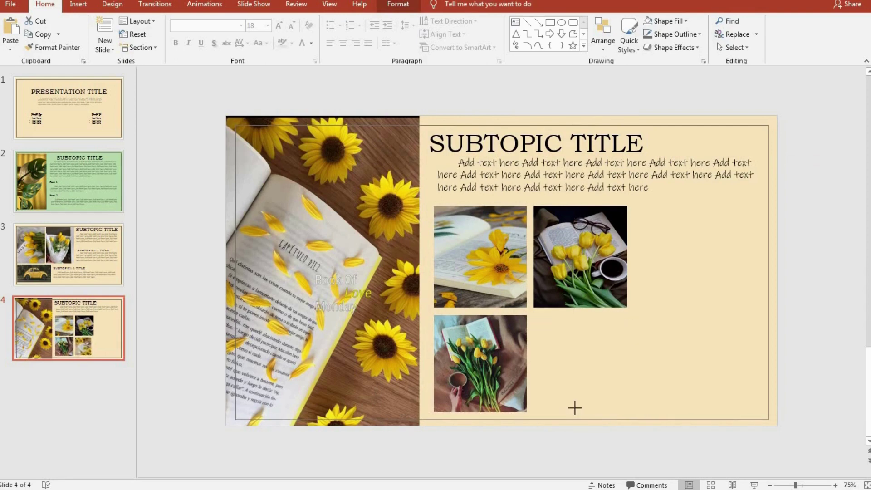
Match the sunflower photo's width, then place a narrowed placeholder paragraph right of the grid.
drag(630, 365, 627, 365)
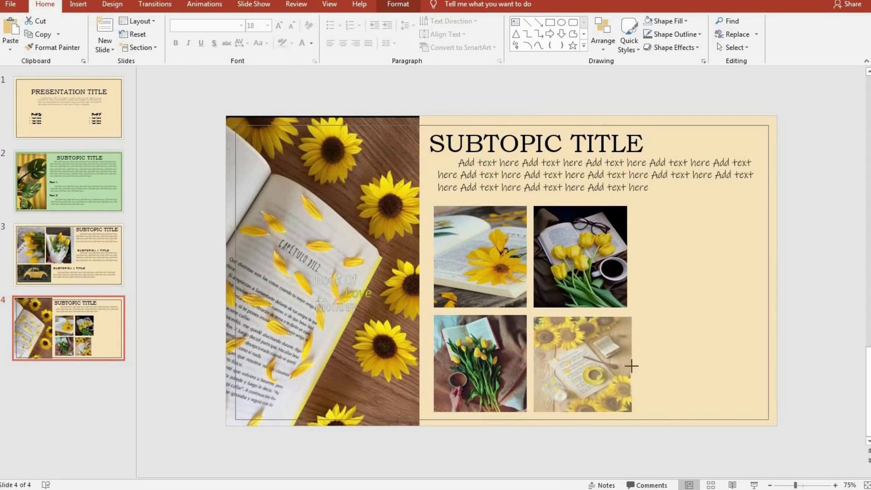
click(677, 348)
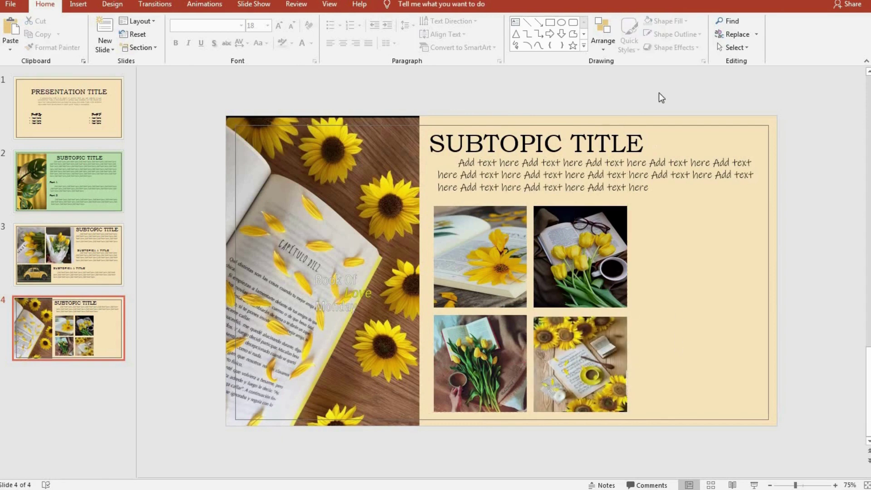
key(ctrl+v)
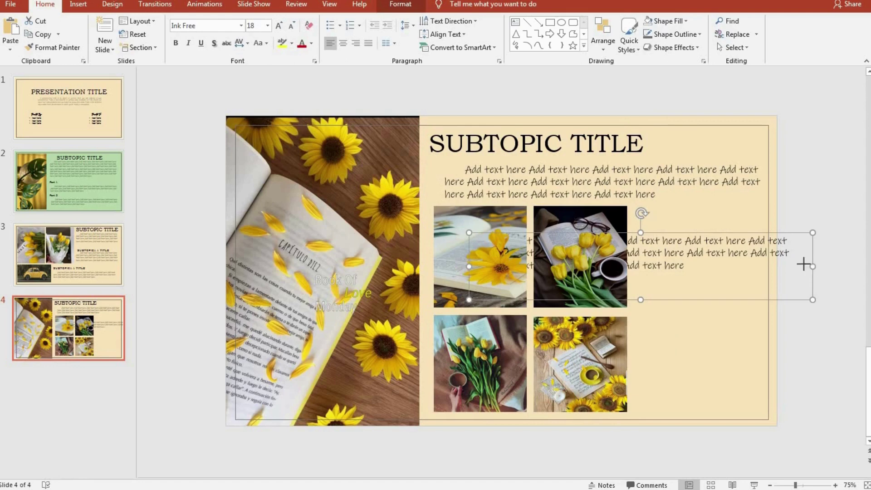
drag(804, 264, 676, 266)
drag(590, 233, 798, 224)
key(ctrl+z)
click(654, 236)
drag(827, 271, 762, 269)
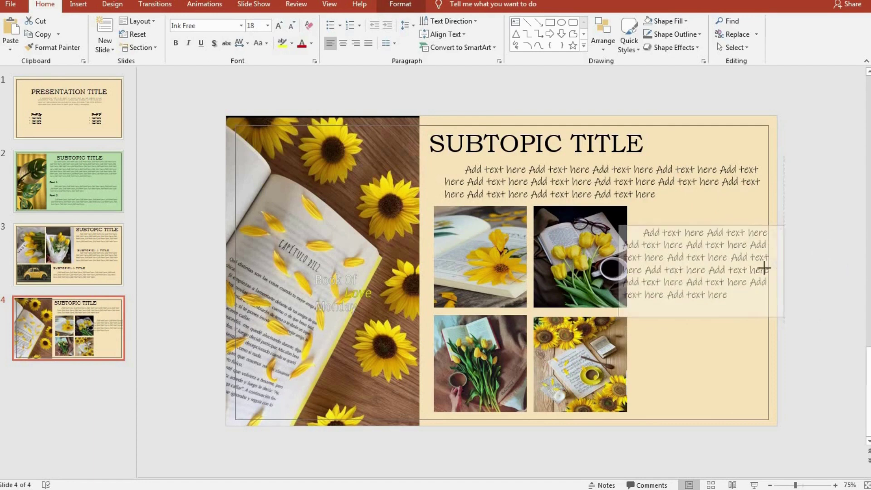
mouse_move(712, 227)
mouse_down()
mouse_move(725, 213)
mouse_move(720, 315)
mouse_up()
Stack a second placeholder paragraph below it and add a blank slide 5.
key(ctrl+v)
click(823, 248)
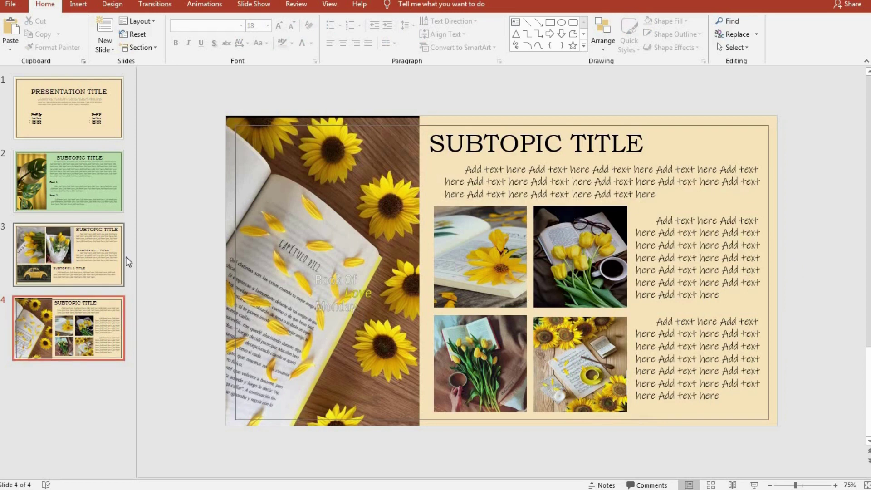
key(ctrl+m)
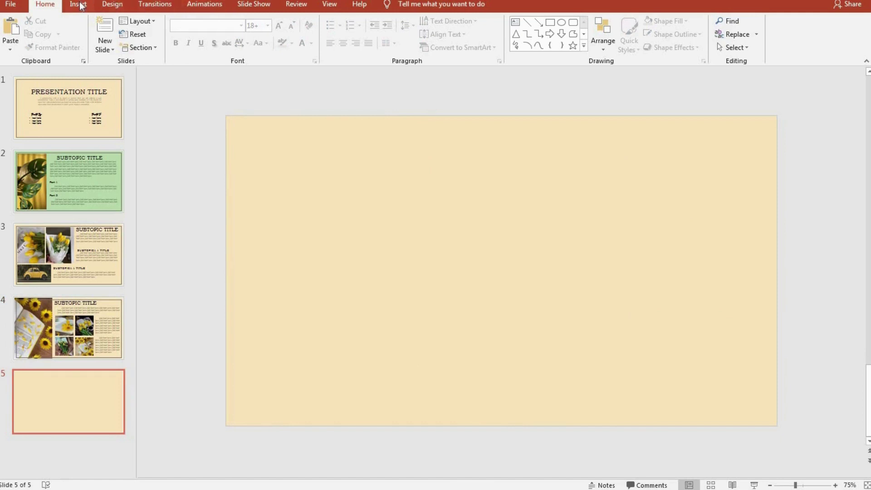
Draw a light green, outline-free rectangle covering the left half of slide 5.
click(78, 4)
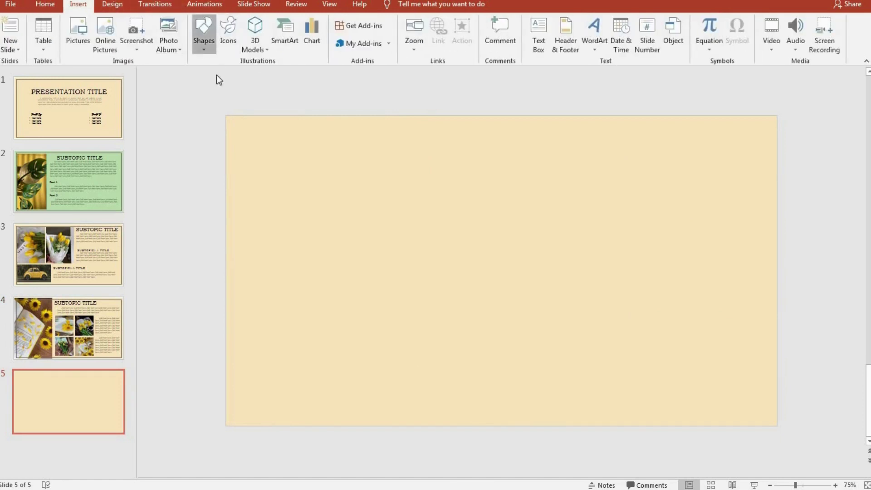
click(235, 84)
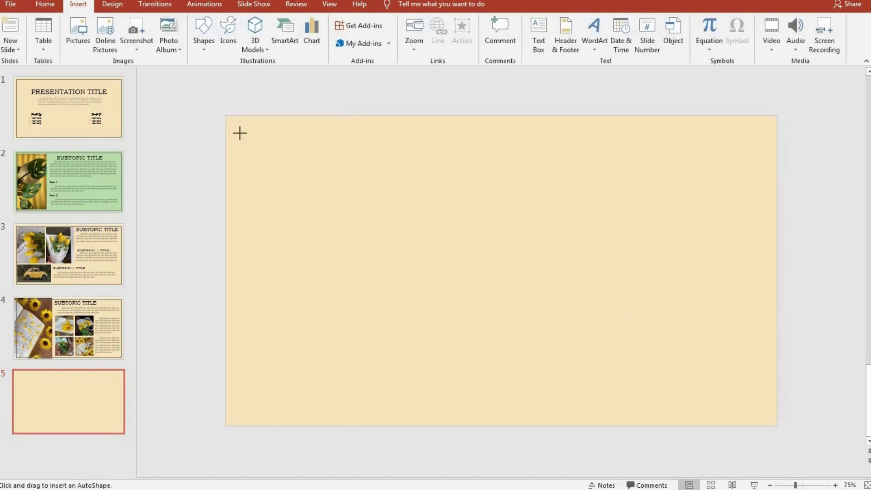
drag(226, 115, 481, 425)
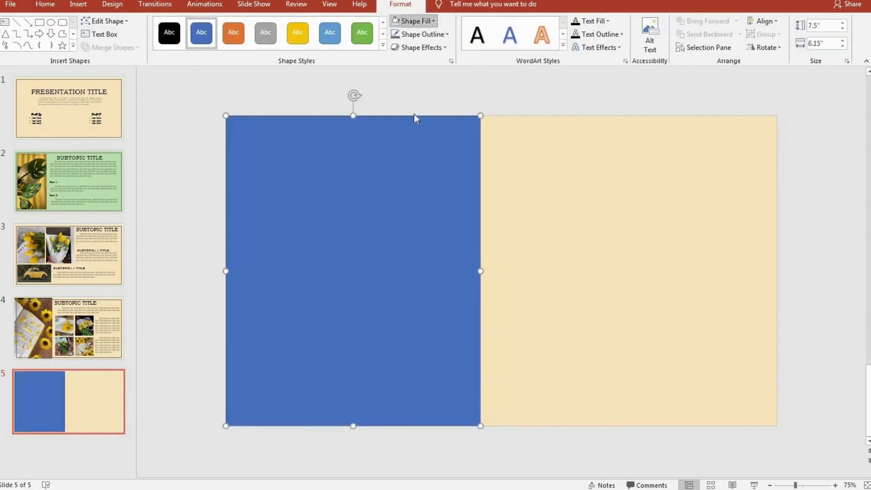
click(415, 20)
click(396, 127)
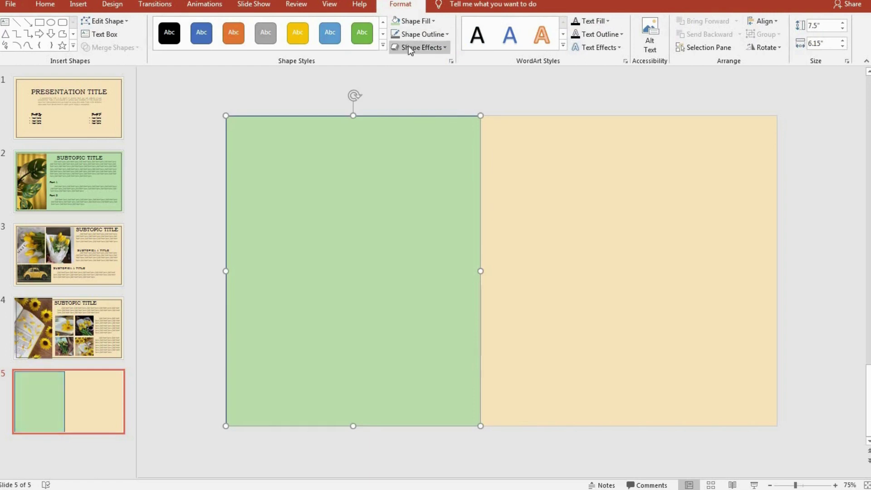
click(419, 34)
click(416, 157)
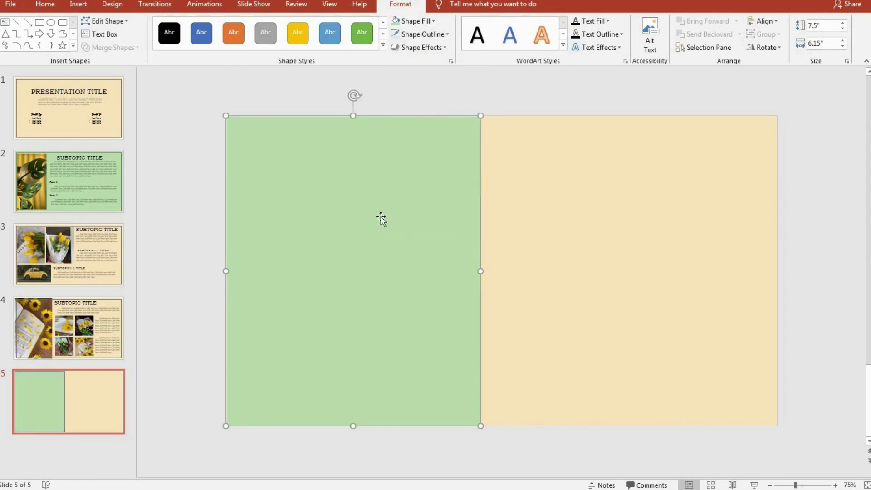
click(539, 223)
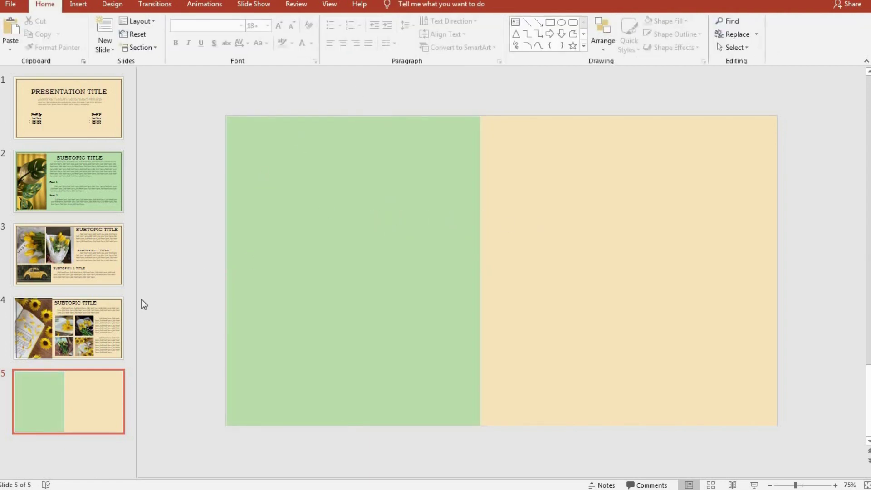
Paste the thin outline frame and the sunflower-and-book photo onto slide 5.
key(ctrl+v)
key(Escape)
key(ctrl+v)
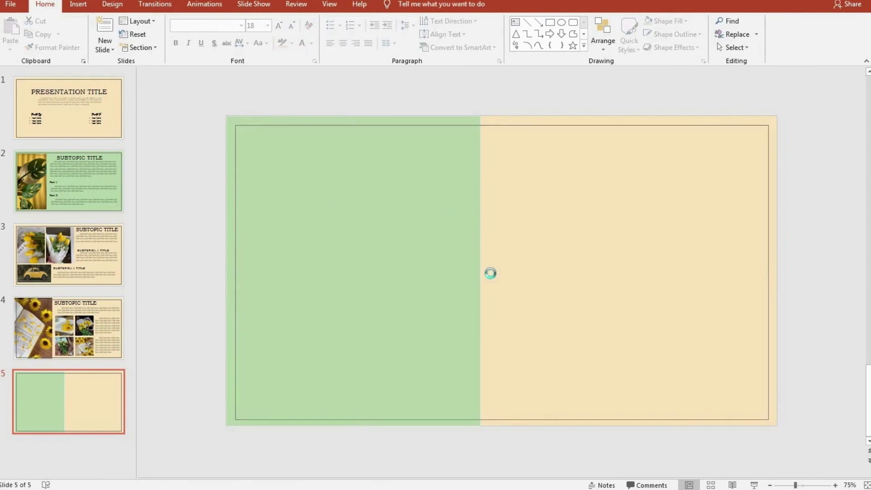
Position the sunflower photo on the cream half, and paste, resize, then delete the dark book photo.
mouse_move(490, 274)
mouse_down()
mouse_move(383, 221)
mouse_move(602, 235)
mouse_up()
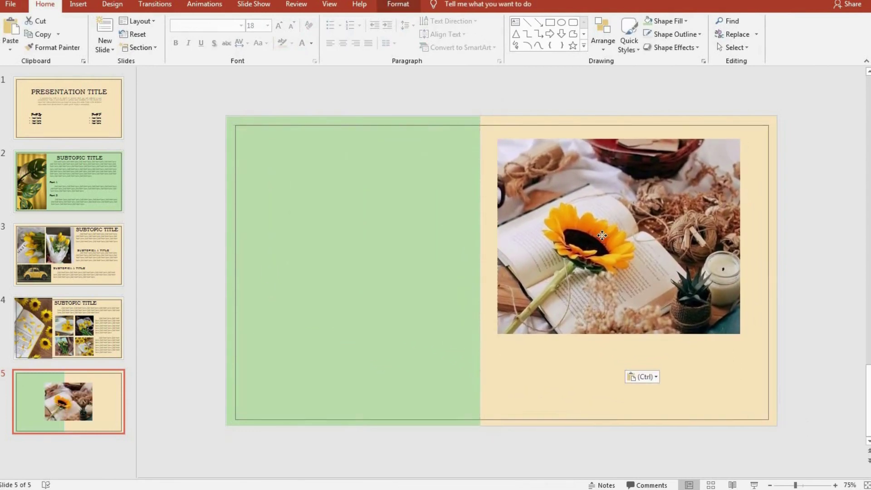
drag(602, 235, 617, 235)
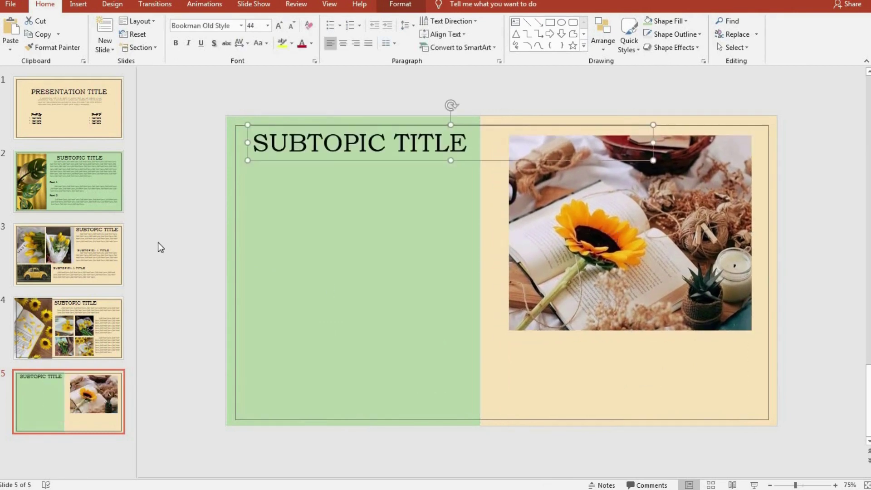
click(263, 270)
key(ctrl+v)
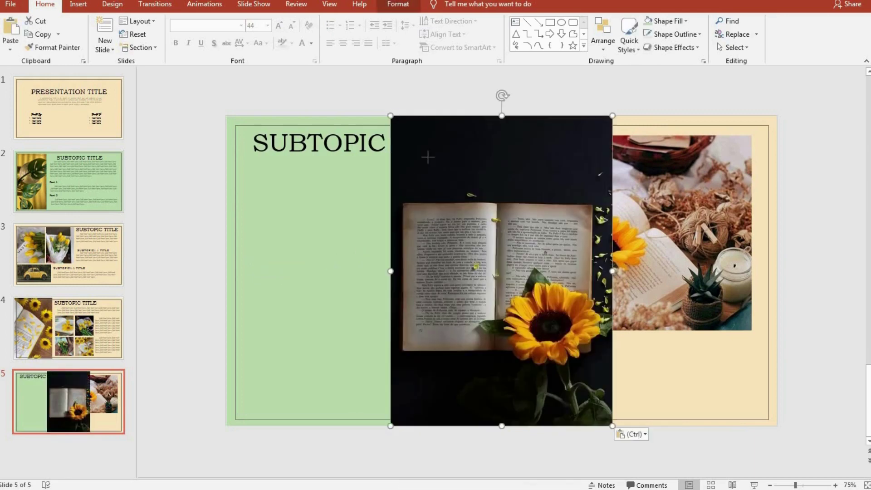
drag(390, 115, 537, 321)
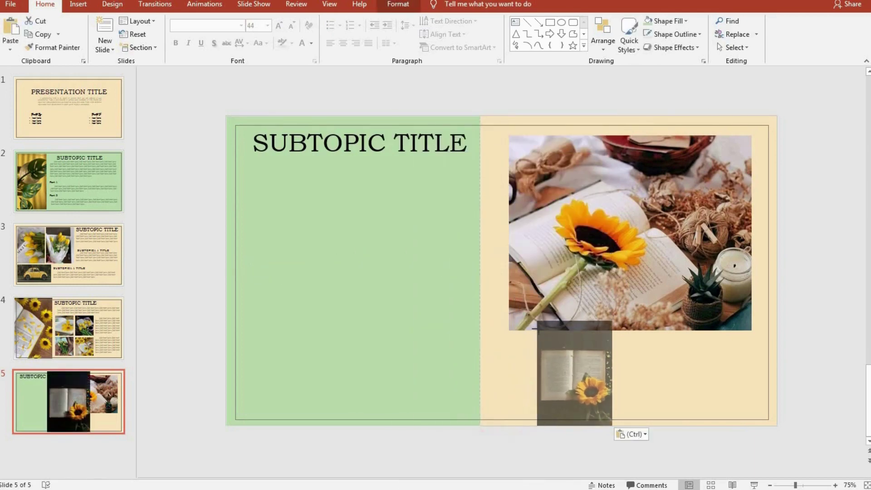
mouse_move(553, 354)
mouse_down()
mouse_move(398, 187)
mouse_move(542, 371)
mouse_up()
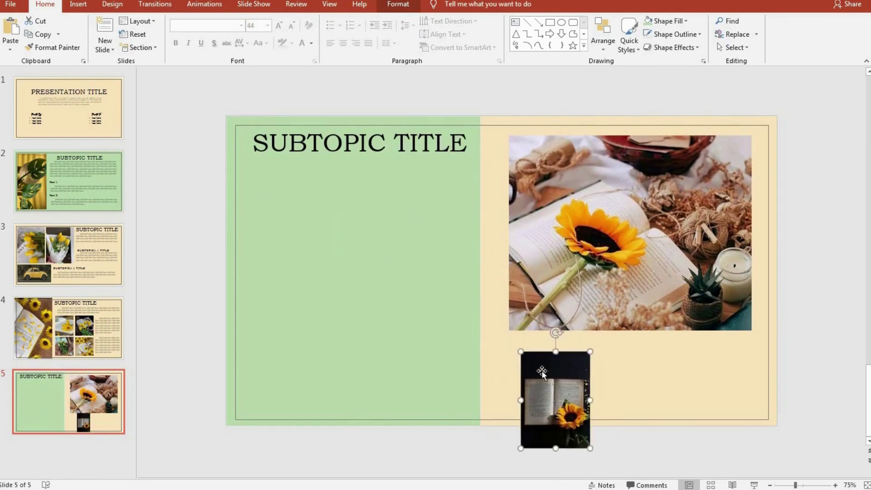
key(Delete)
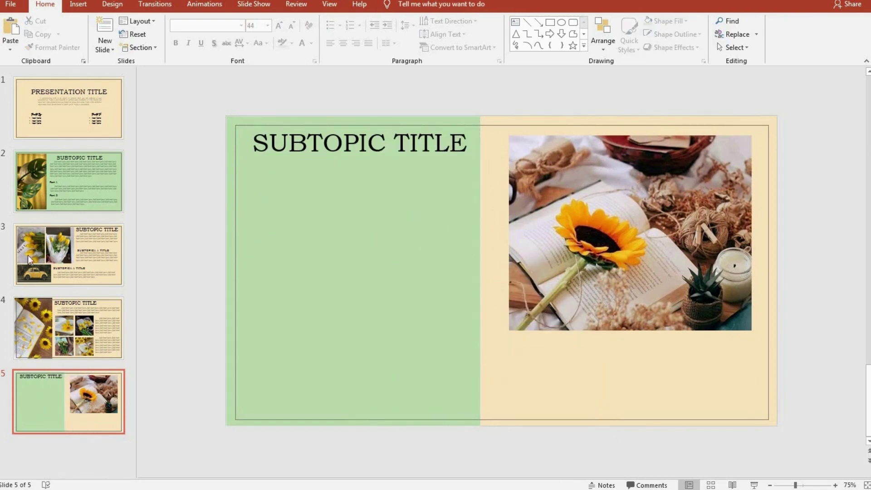
Paste slide 4's placeholder paragraph onto slide 5.
click(59, 314)
key(Down)
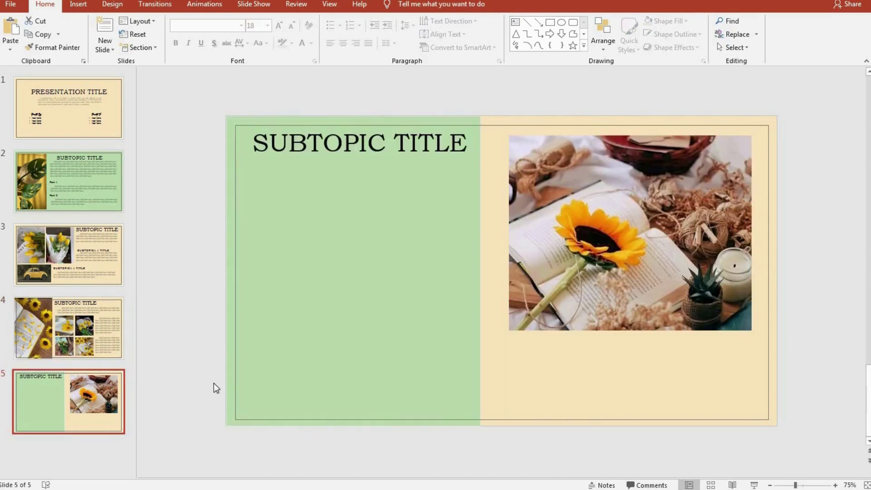
key(ctrl+v)
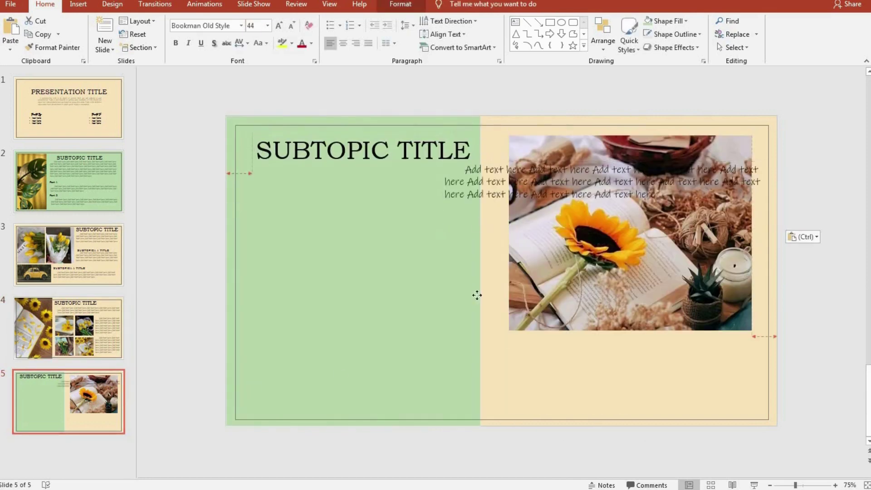
Move the placeholder paragraph below the photo and narrow it to four lines.
drag(469, 159, 476, 296)
key(ctrl+z)
click(483, 181)
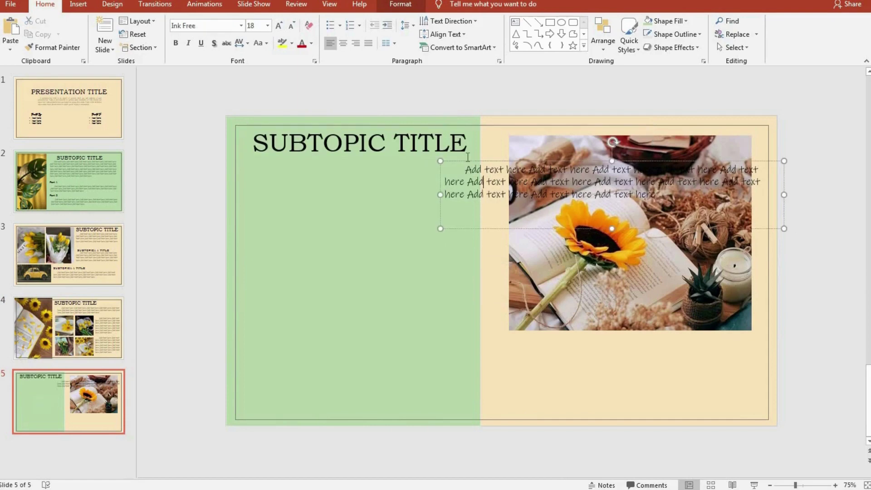
drag(466, 160, 499, 349)
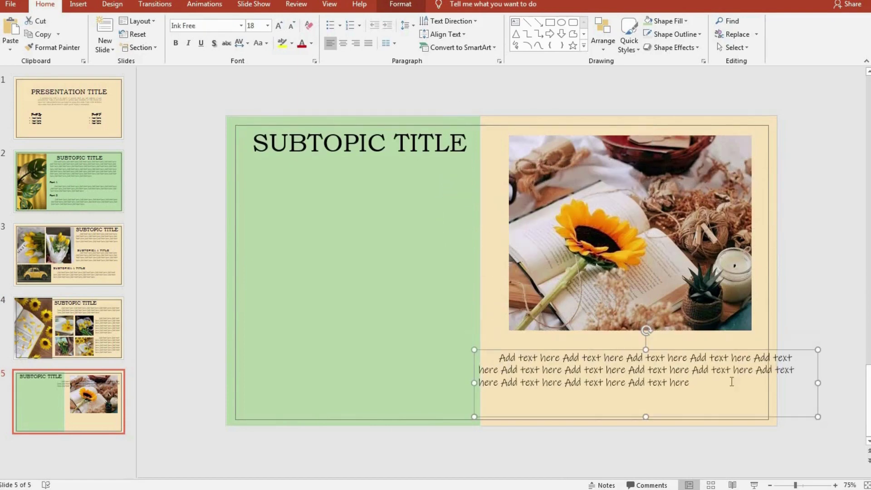
drag(819, 384, 713, 386)
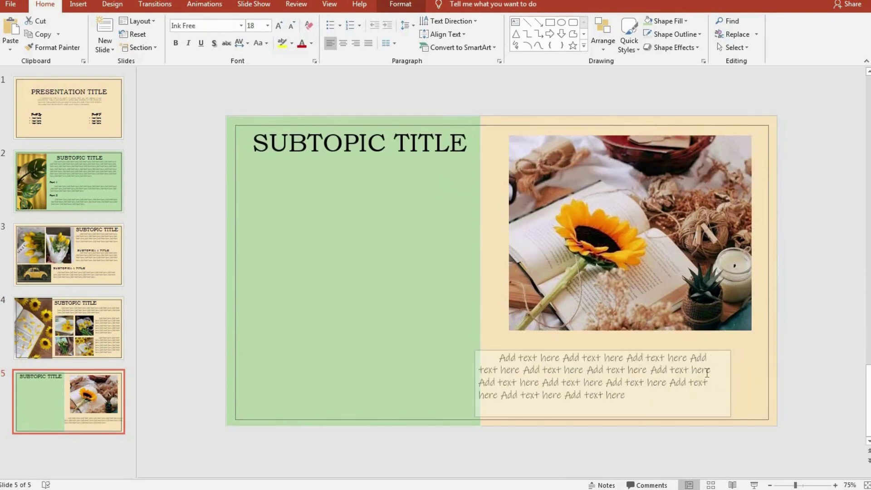
drag(711, 342, 703, 340)
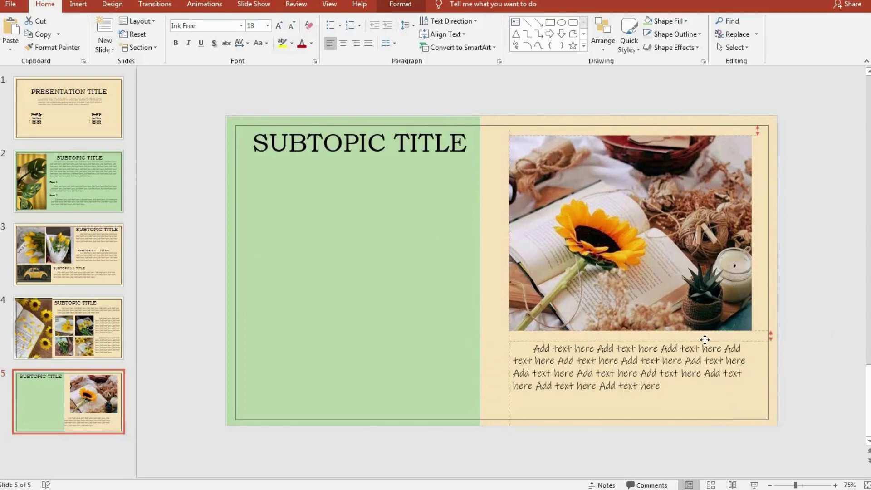
click(838, 310)
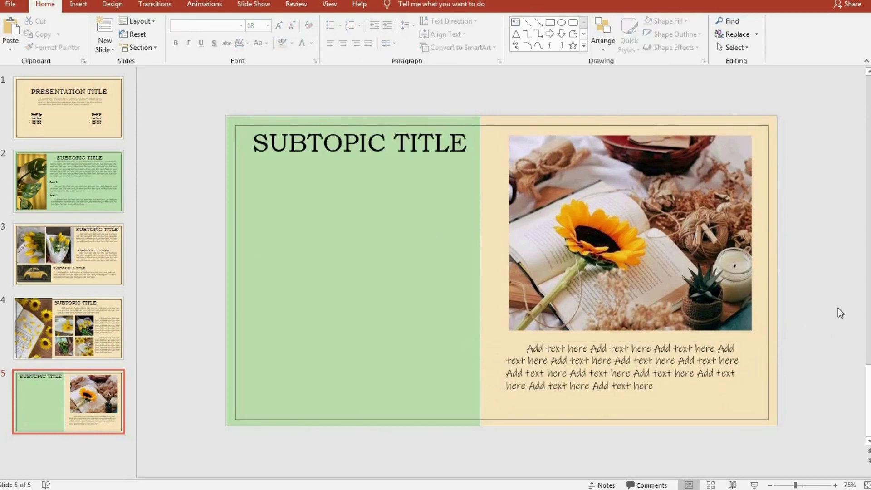
Paste a copy of the paragraph under SUBTOPIC TITLE on the green half, narrowed to fit.
key(ctrl+v)
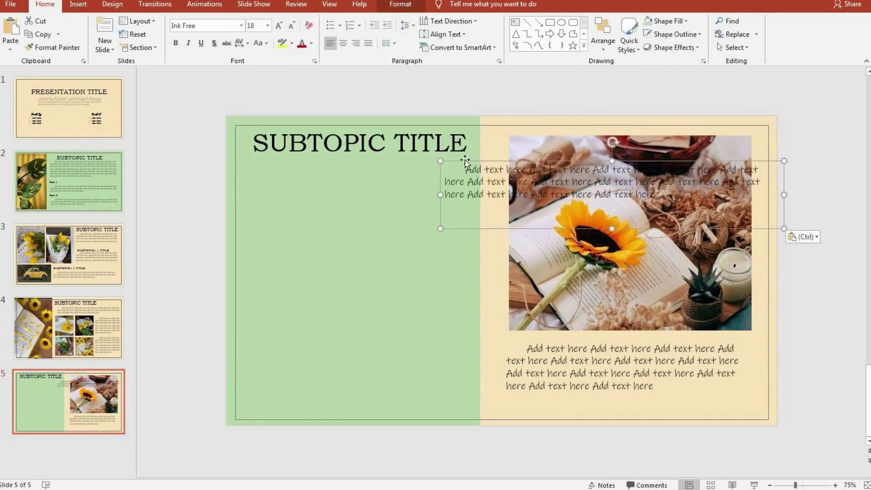
drag(450, 163, 250, 168)
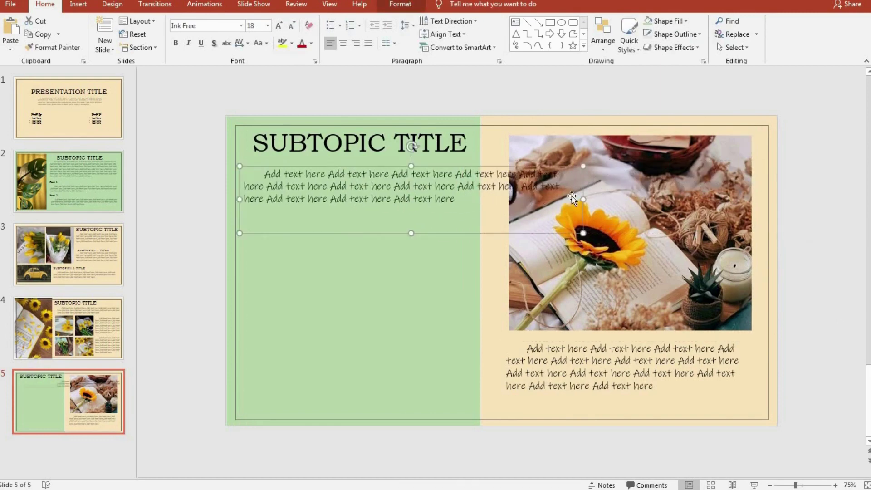
drag(583, 200, 472, 199)
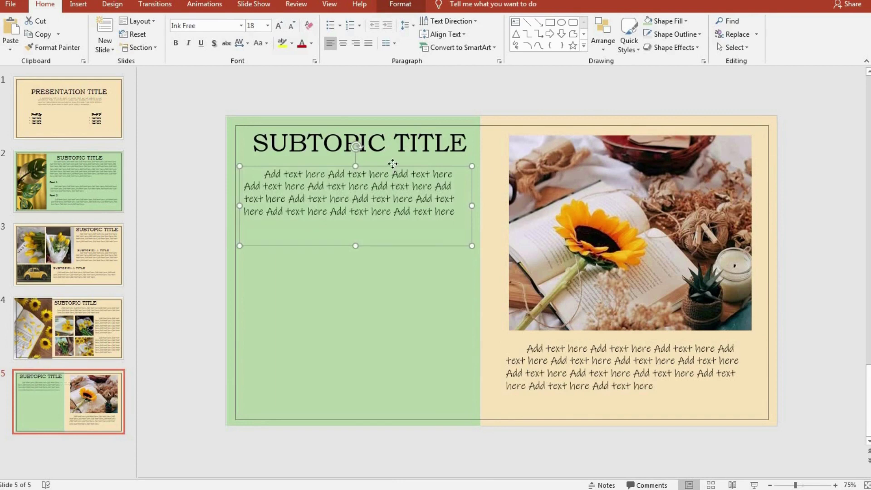
drag(393, 164, 398, 161)
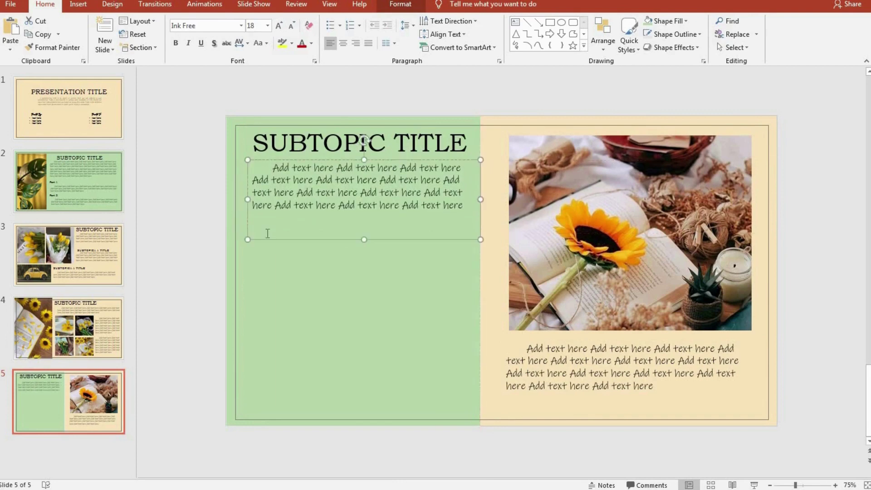
click(206, 257)
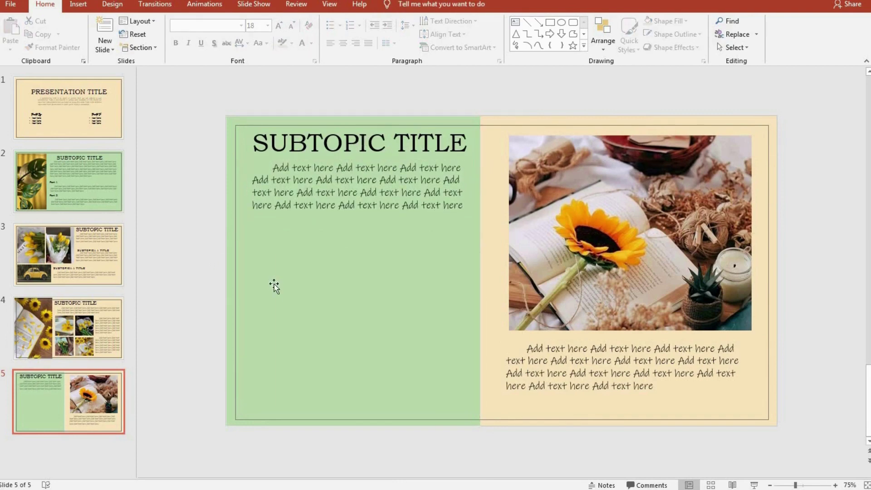
Paste the sunflower bouquet photo and shrink it onto the green half below the paragraph.
key(ctrl+v)
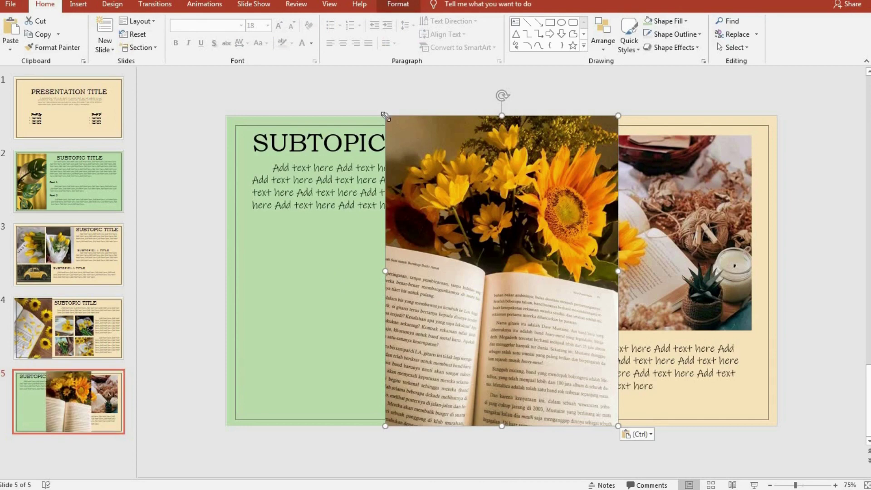
drag(385, 115, 515, 295)
drag(554, 366, 285, 290)
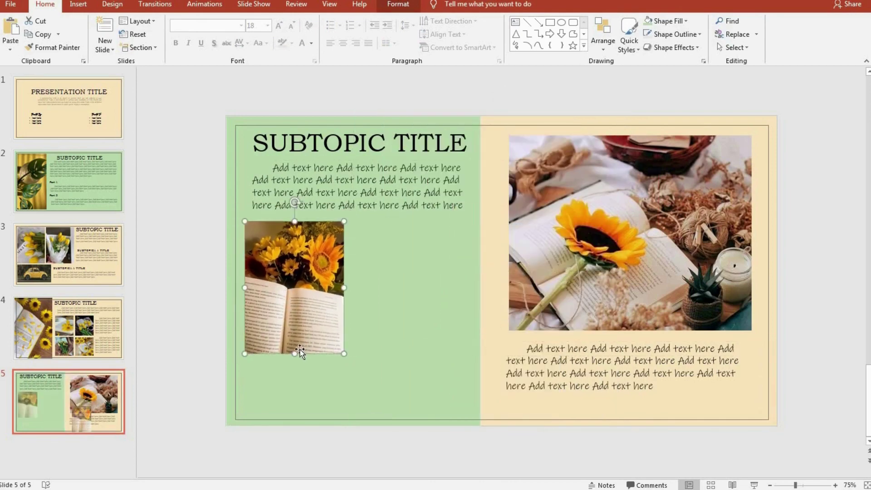
drag(341, 351, 325, 327)
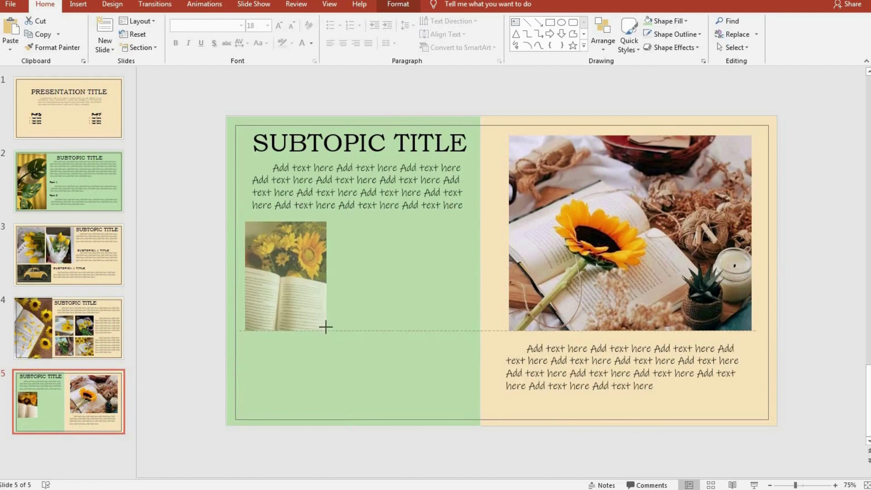
click(372, 316)
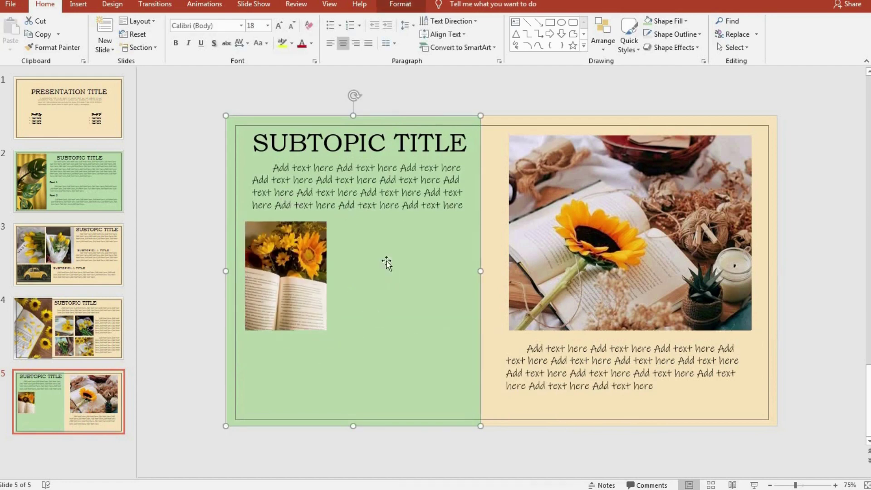
Paste the daisy-on-book photo, match it to the bouquet's size, and space both photos evenly.
key(ctrl+v)
click(608, 119)
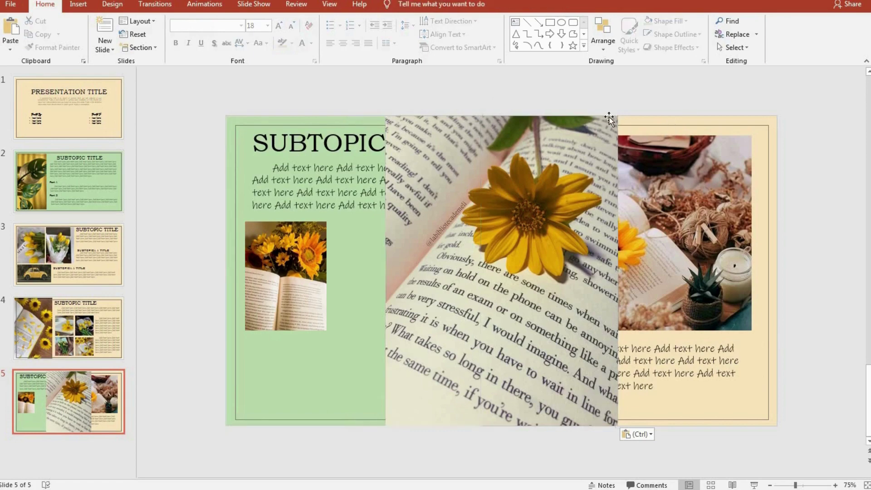
drag(608, 123, 499, 273)
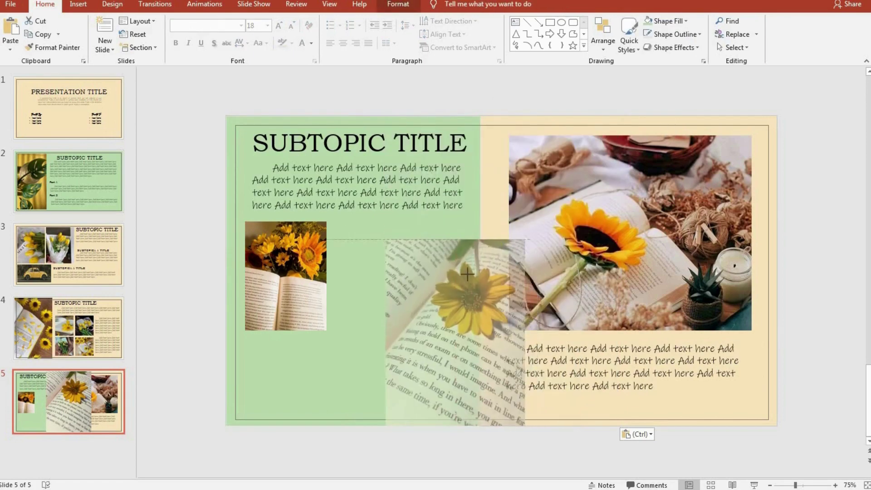
mouse_move(451, 320)
mouse_down()
mouse_move(407, 272)
mouse_move(407, 280)
mouse_up()
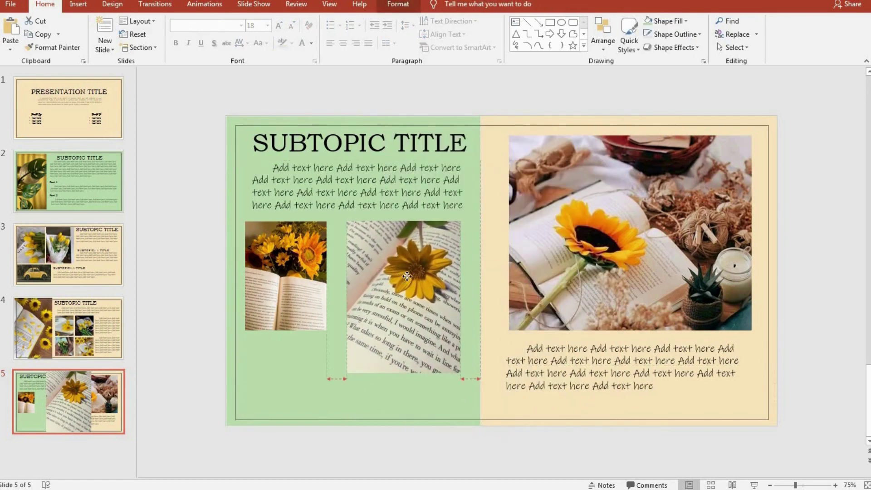
drag(462, 373, 428, 340)
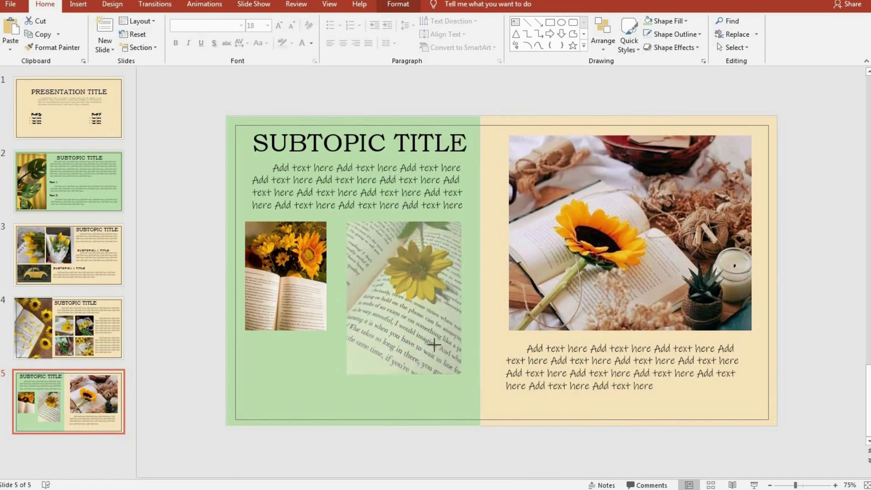
click(459, 312)
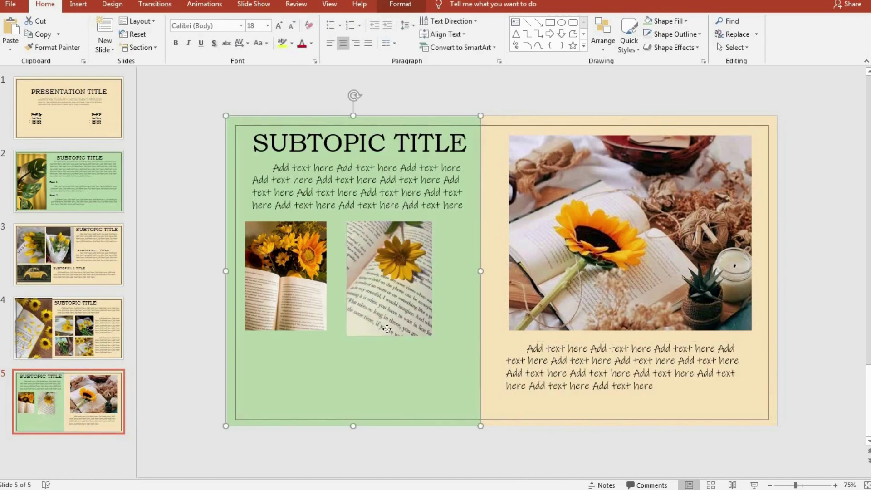
click(389, 334)
drag(389, 336, 387, 330)
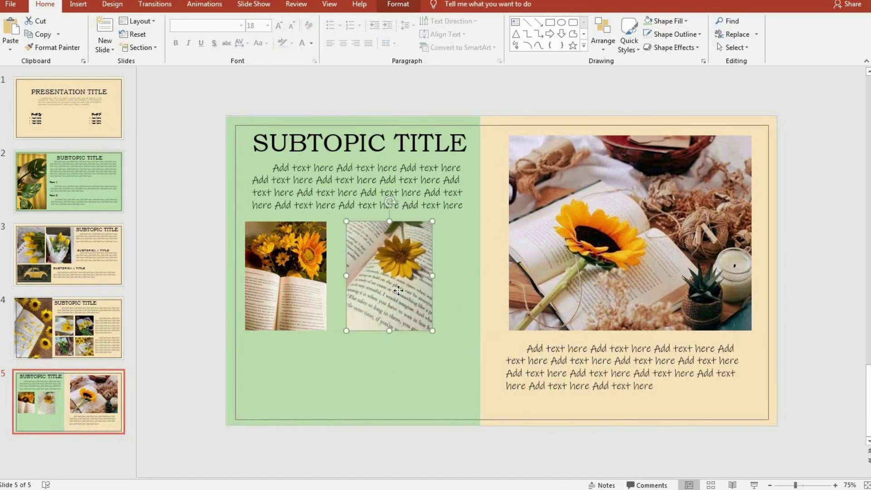
drag(389, 272, 412, 270)
drag(266, 272, 277, 270)
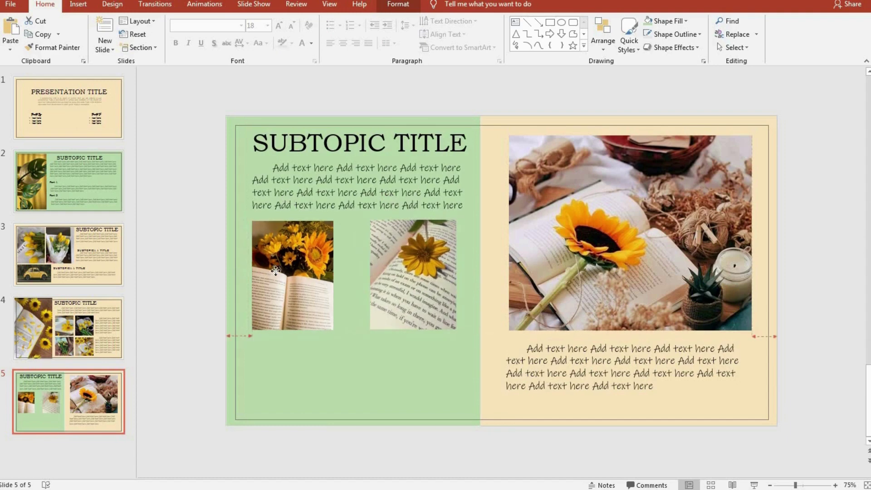
key(Left)
key(Left)
key(Left)
key(Left)
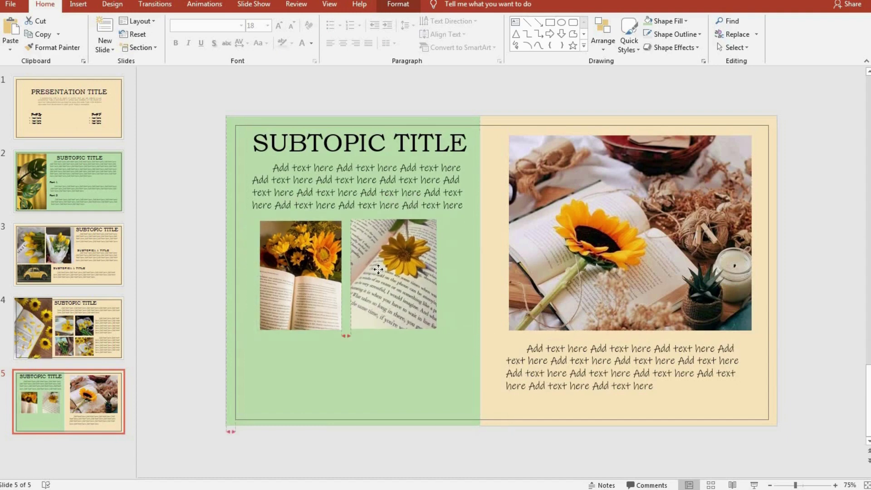
Shift the daisy and bouquet pictures slightly right so the gap between them is even.
click(468, 268)
drag(379, 269, 386, 269)
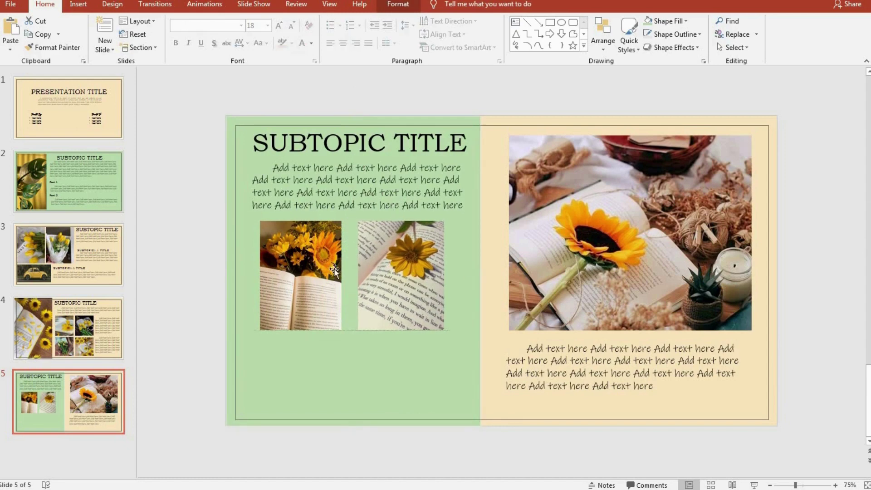
drag(297, 268, 299, 269)
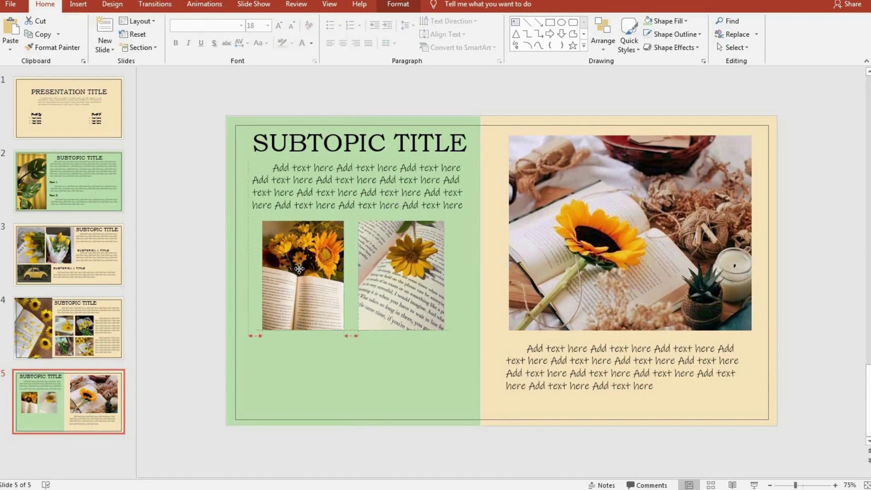
click(402, 85)
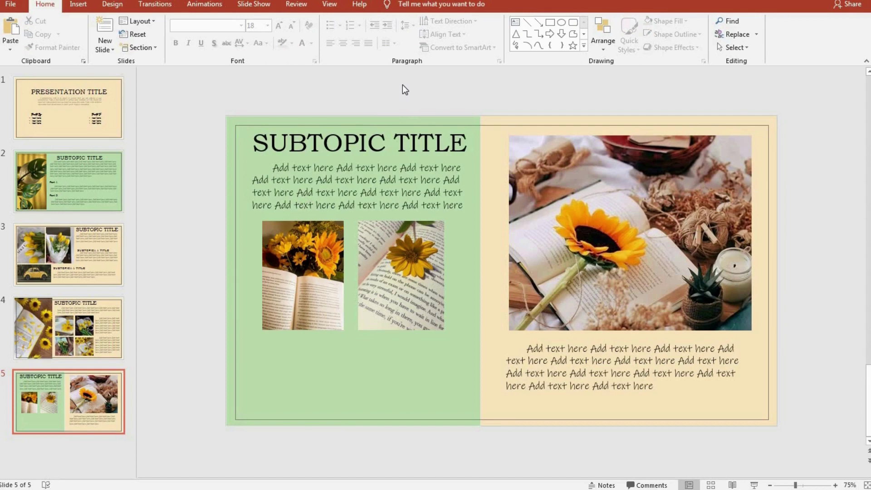
Duplicate the 'Add text here' body text and place the copy below the flower pictures.
click(318, 171)
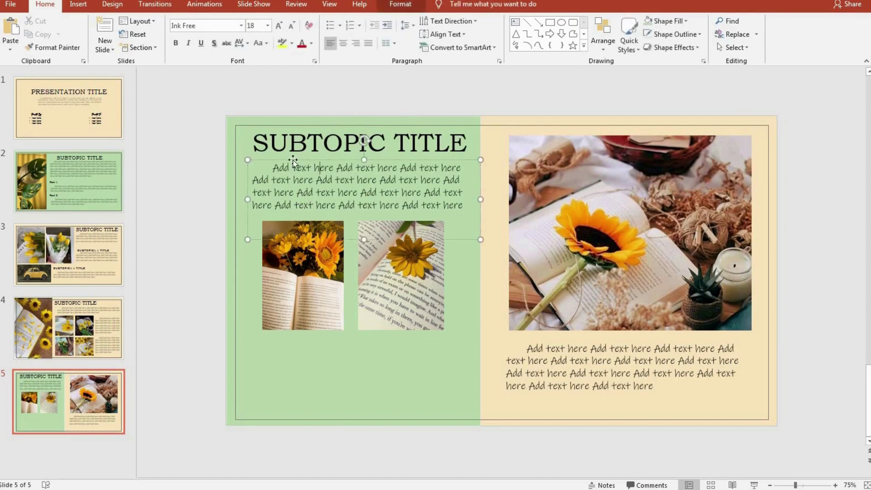
key(ctrl+c)
key(ctrl+v)
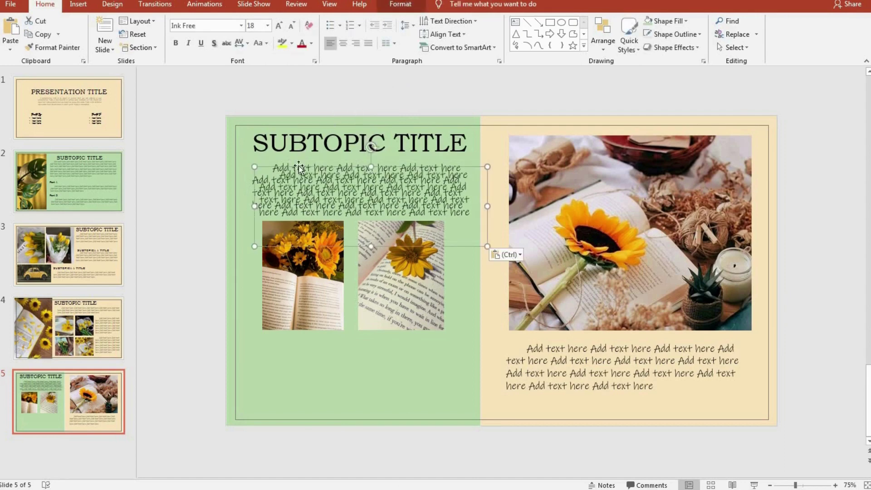
drag(299, 165, 294, 344)
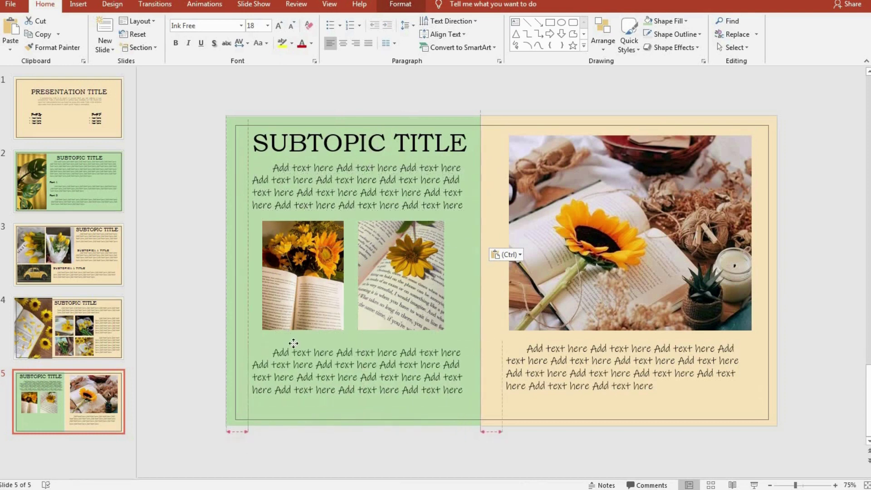
click(200, 281)
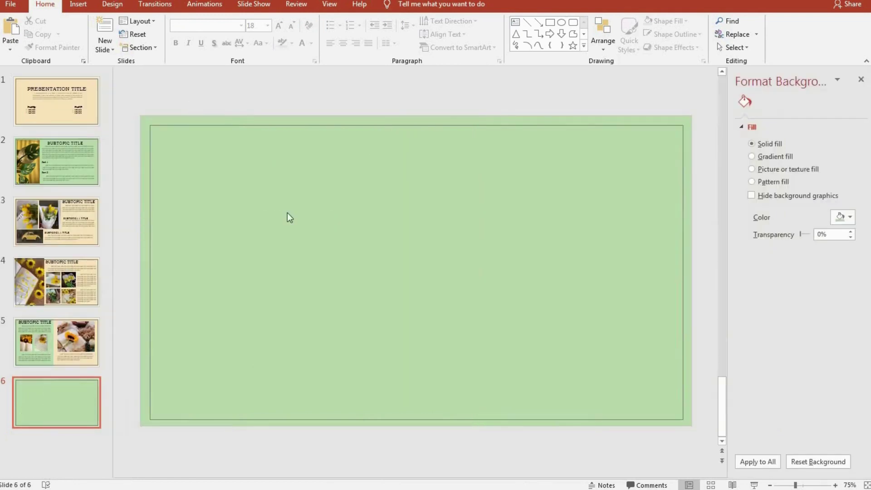
Paste the sunflower-and-books photo onto slide 6 and shrink it into the top-left corner.
key(ctrl+v)
mouse_move(368, 209)
mouse_down()
mouse_move(243, 204)
mouse_move(231, 188)
mouse_move(248, 206)
mouse_up()
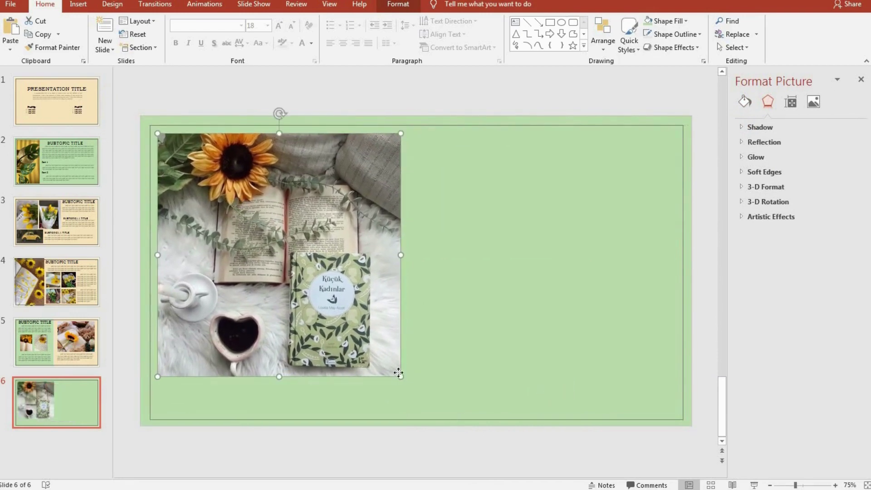
drag(399, 377, 295, 271)
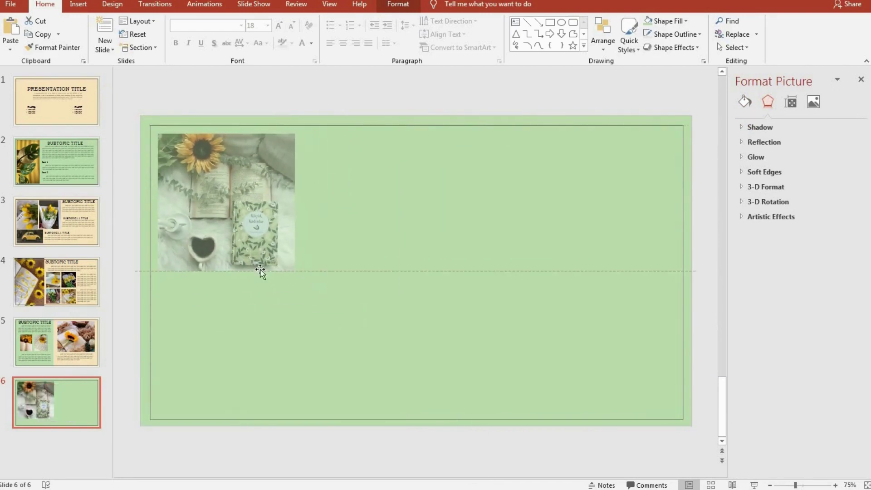
click(379, 270)
Paste the grass and teacup photo and size it beneath the sunflower photo at the same width.
key(ctrl+v)
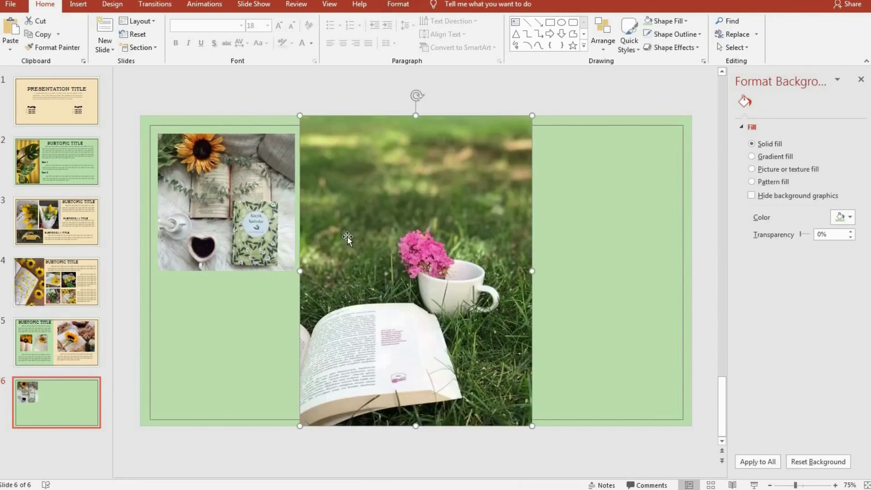
mouse_move(300, 119)
mouse_down()
mouse_move(494, 332)
mouse_move(239, 346)
mouse_up()
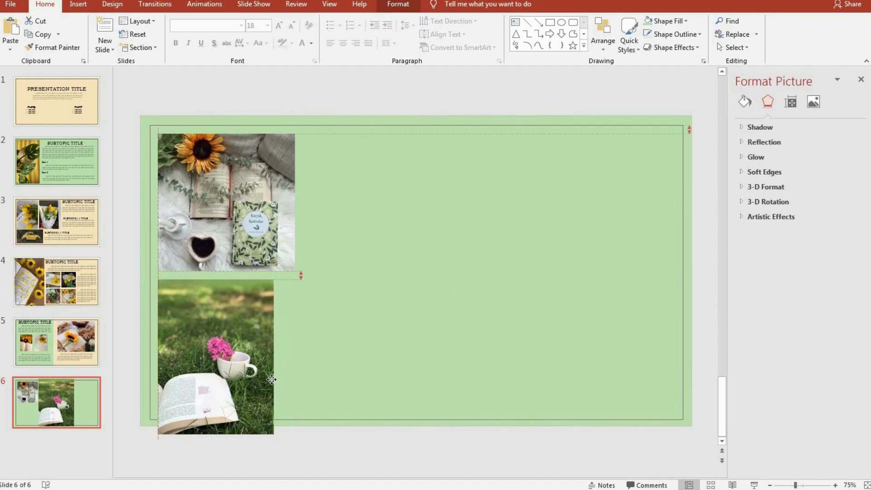
drag(275, 434, 255, 409)
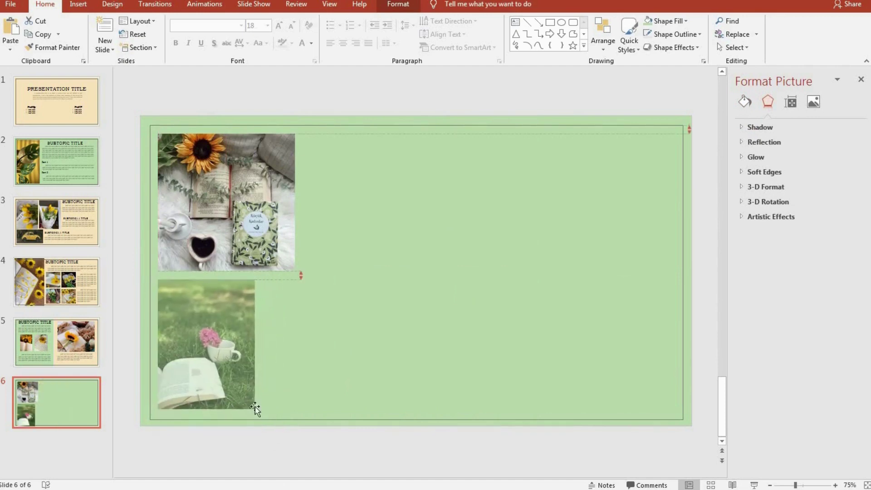
drag(255, 343, 295, 342)
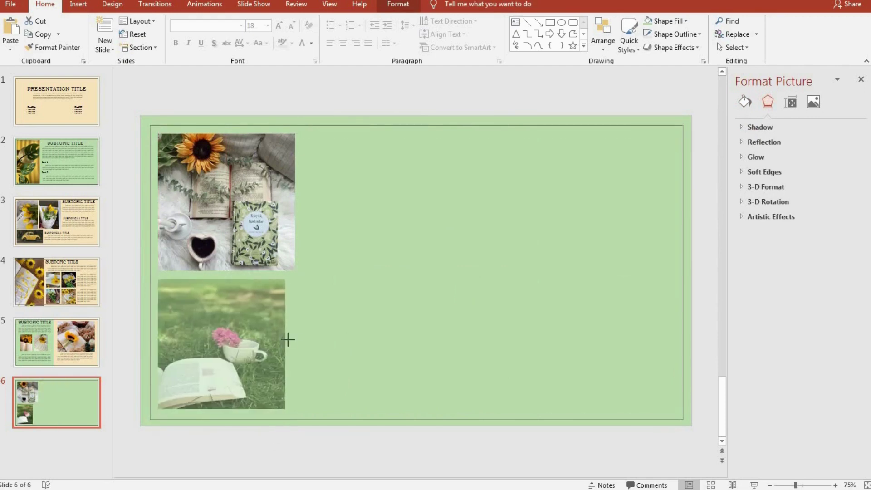
click(363, 337)
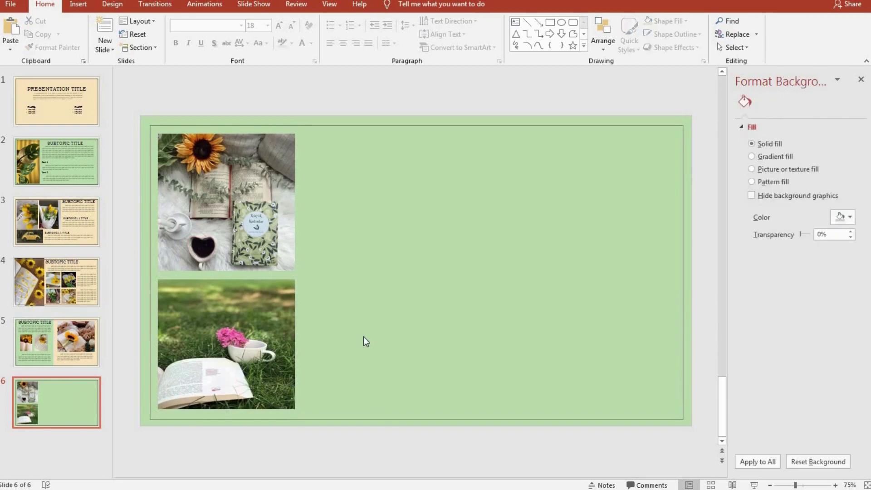
Delete the grass photo and size the plaid photo beside the sunflower photo.
click(230, 315)
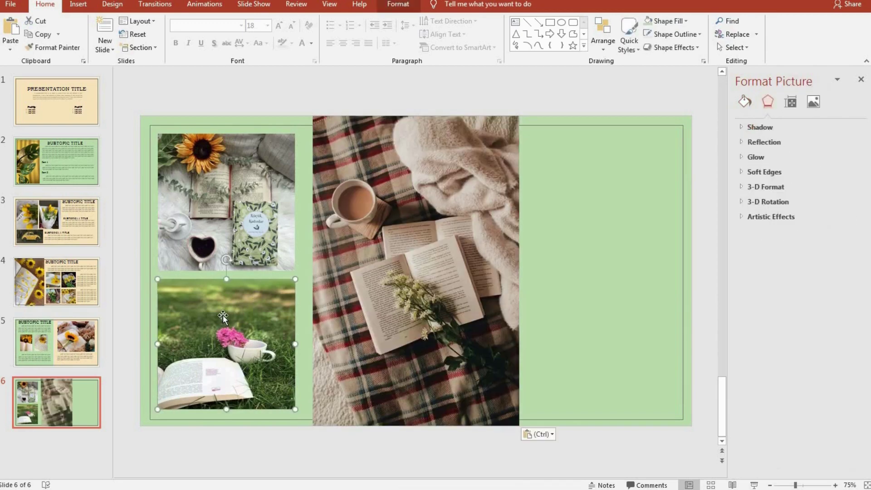
key(Delete)
click(315, 118)
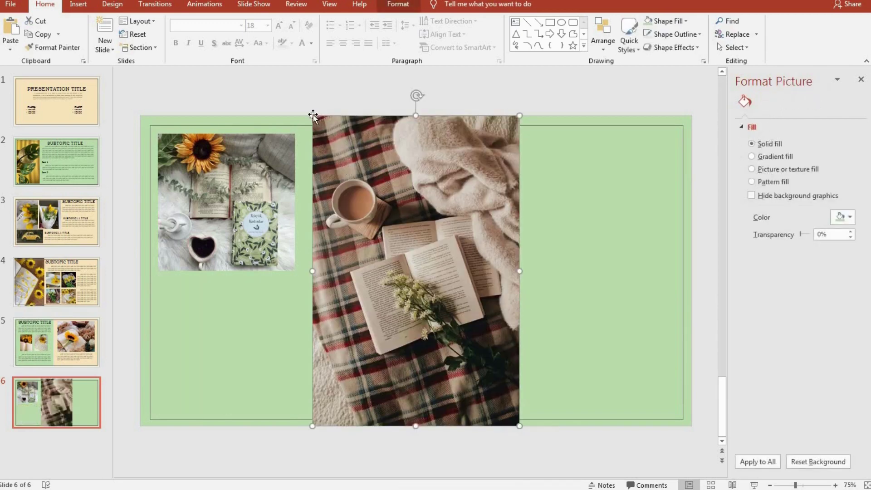
drag(312, 115, 427, 286)
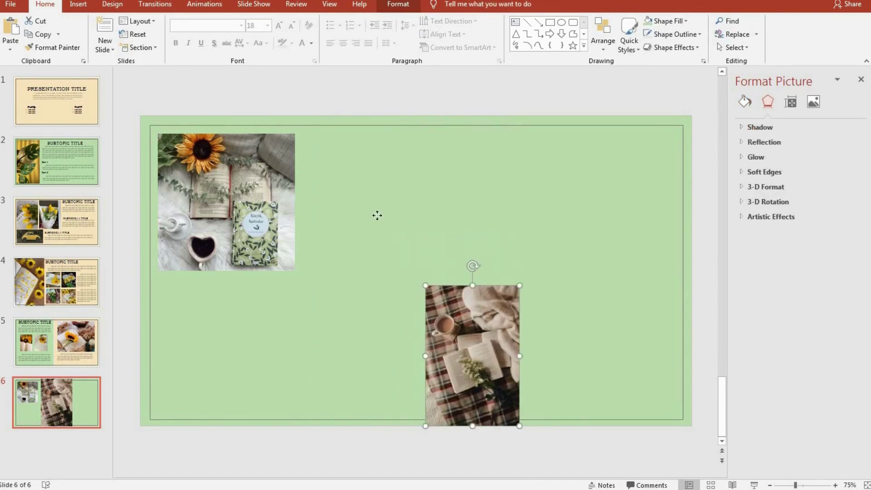
drag(469, 323, 347, 171)
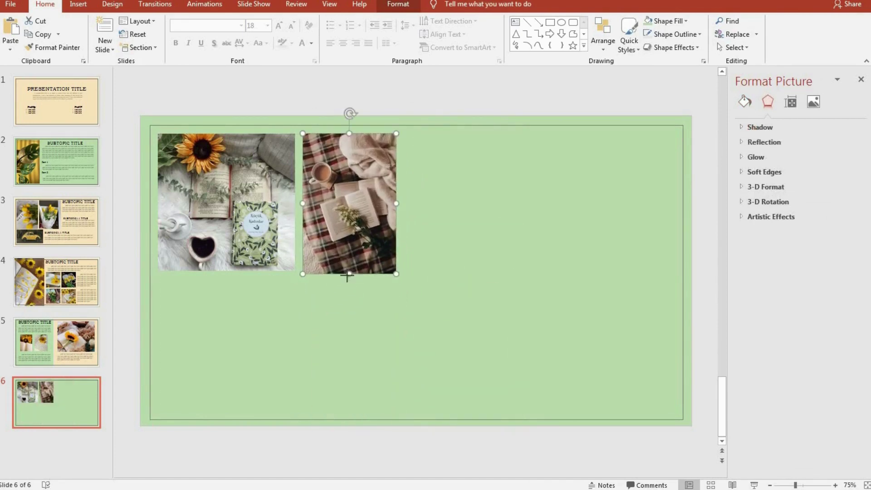
drag(348, 274, 349, 271)
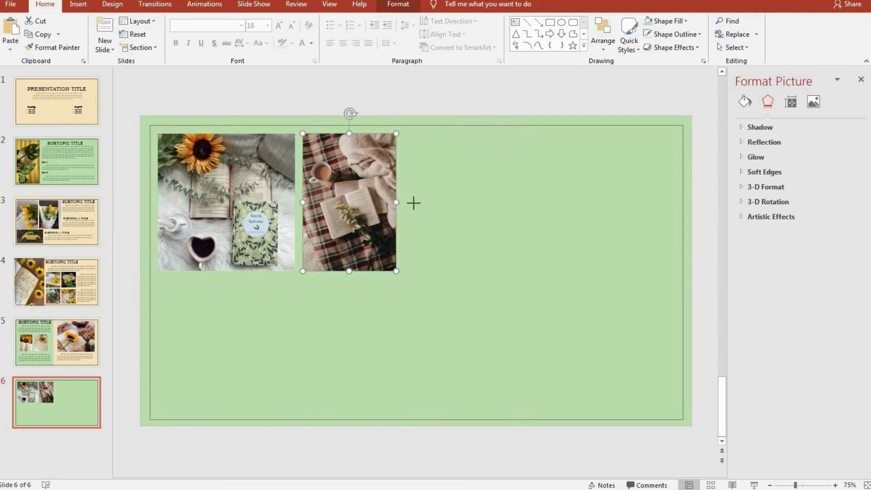
drag(397, 202, 425, 202)
click(483, 212)
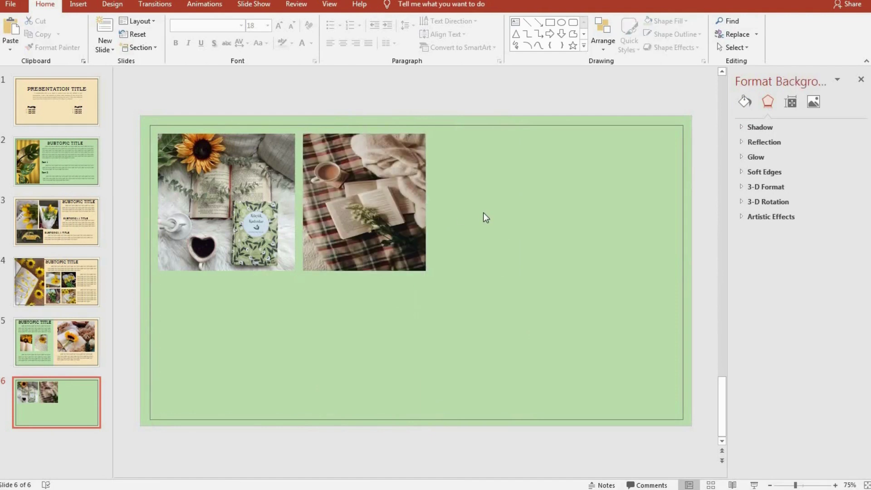
Paste the pink blanket and tea photo and fit it under the sunflower photo.
key(ctrl+v)
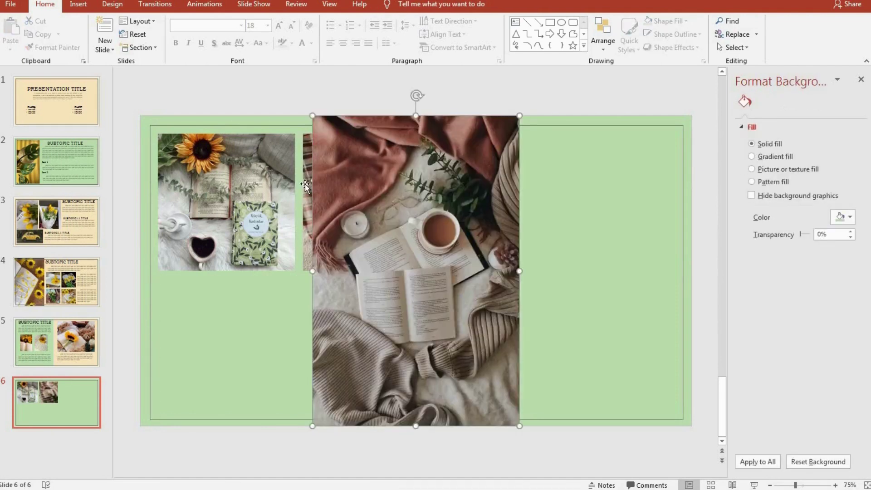
mouse_move(305, 183)
mouse_down()
mouse_move(431, 257)
mouse_move(185, 286)
mouse_up()
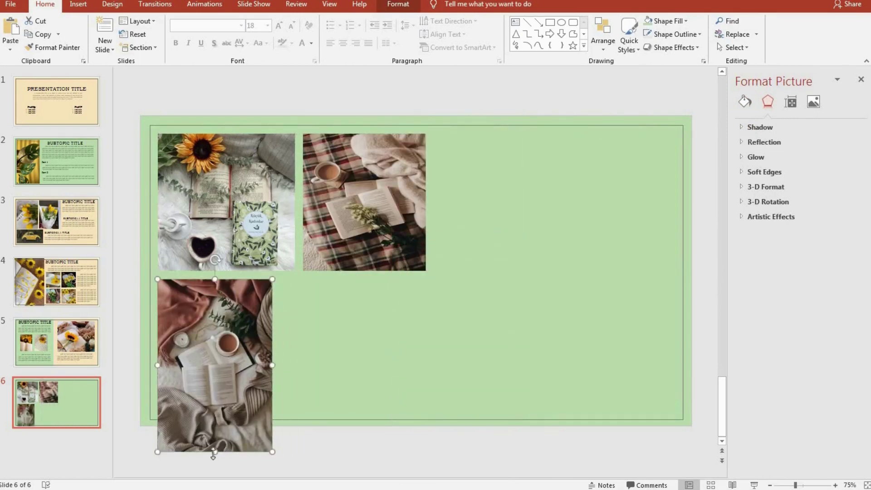
drag(213, 452, 211, 409)
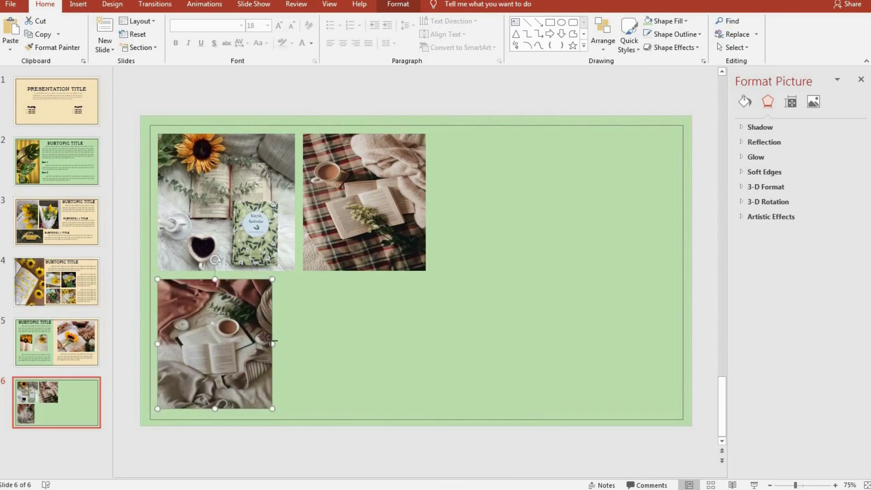
drag(273, 343, 295, 339)
click(341, 339)
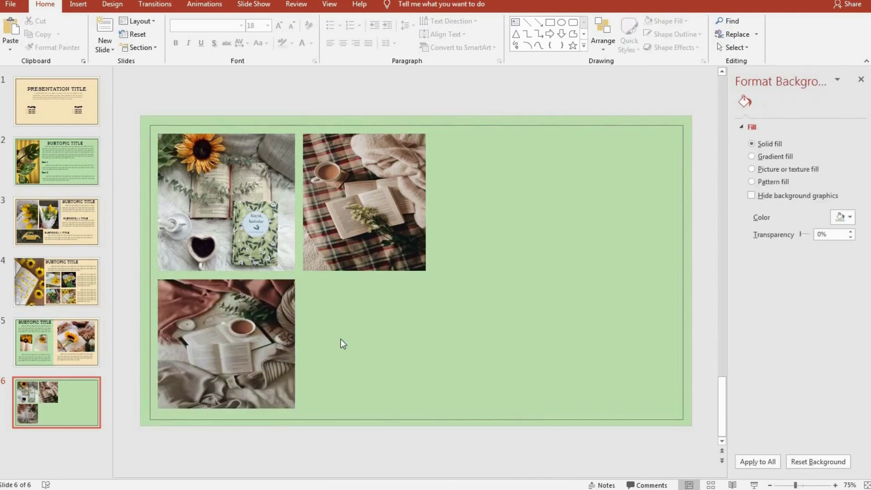
Fit the open books and glasses photo under the plaid photo, then paste SUBTOPIC TITLE.
key(ctrl+v)
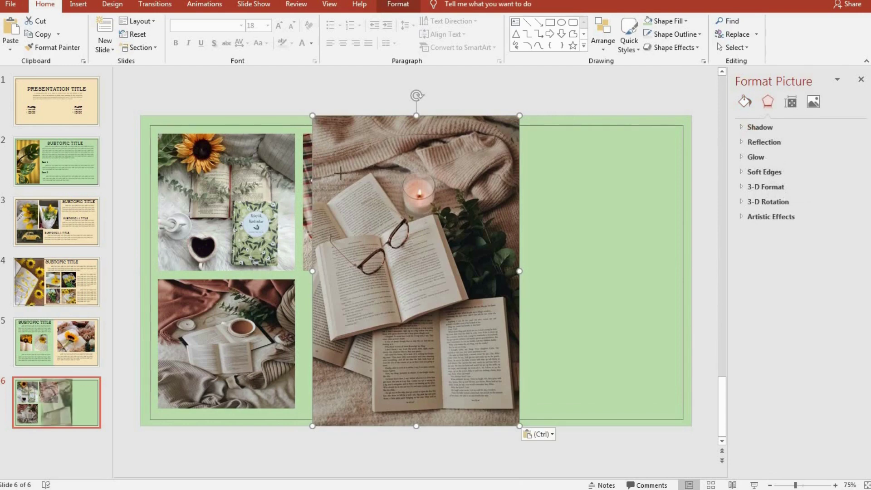
mouse_move(312, 92)
mouse_down()
mouse_move(447, 278)
mouse_move(422, 282)
mouse_up()
drag(460, 316, 342, 317)
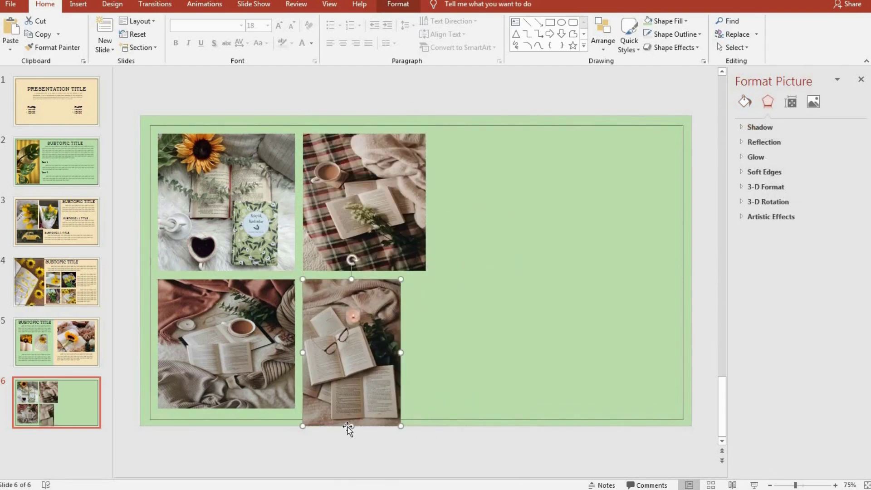
drag(351, 414, 352, 409)
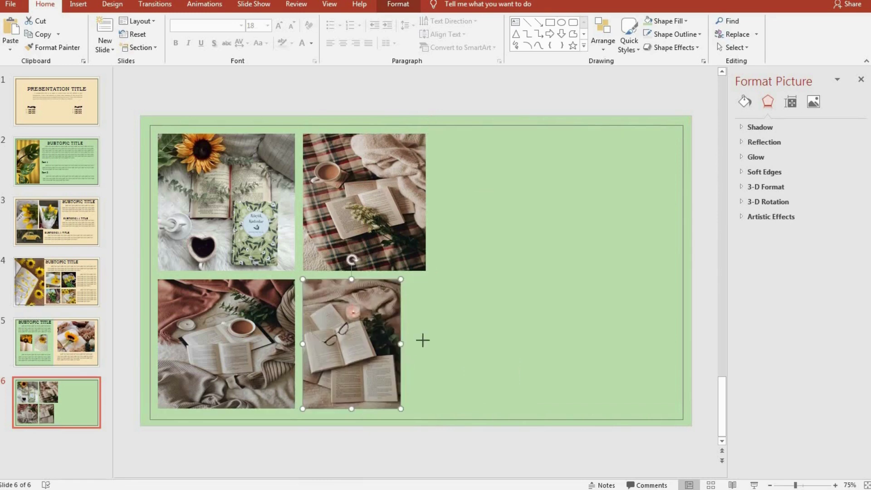
drag(423, 341, 427, 341)
click(522, 286)
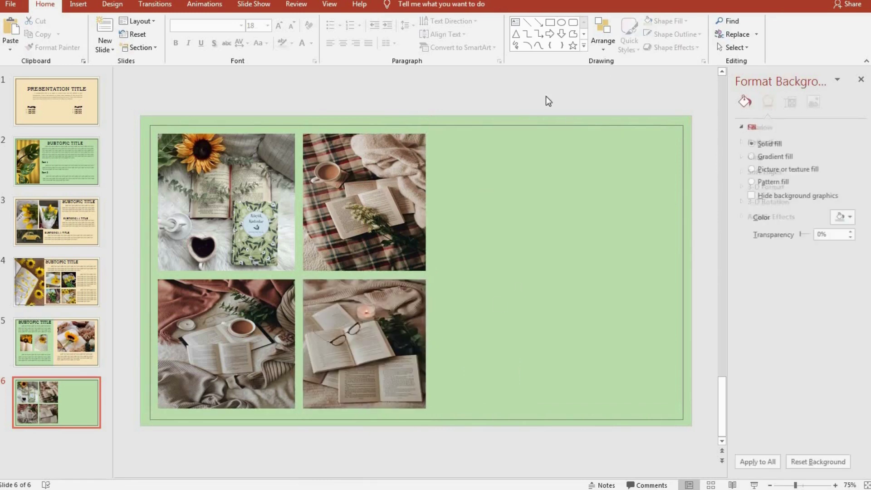
key(ctrl+v)
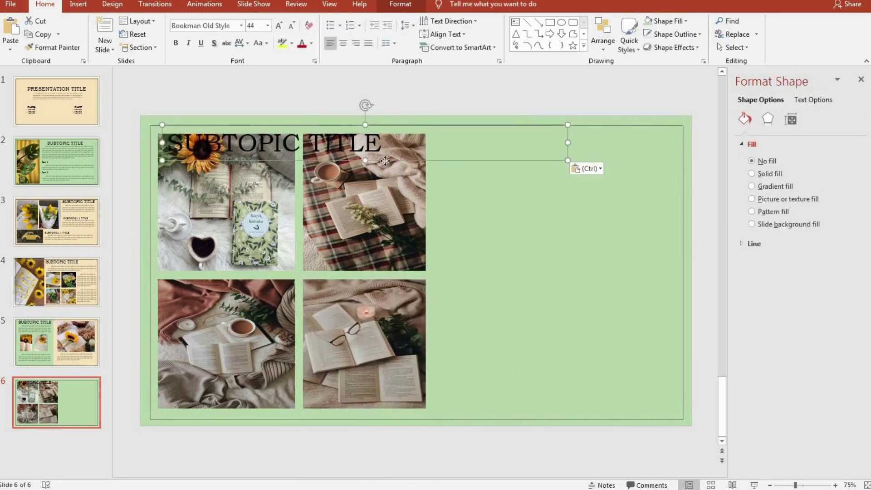
Move SUBTOPIC TITLE to the right side, add the body paragraph beneath it, and paste SUBTOPIC1.1 TITLE.
drag(385, 160, 663, 160)
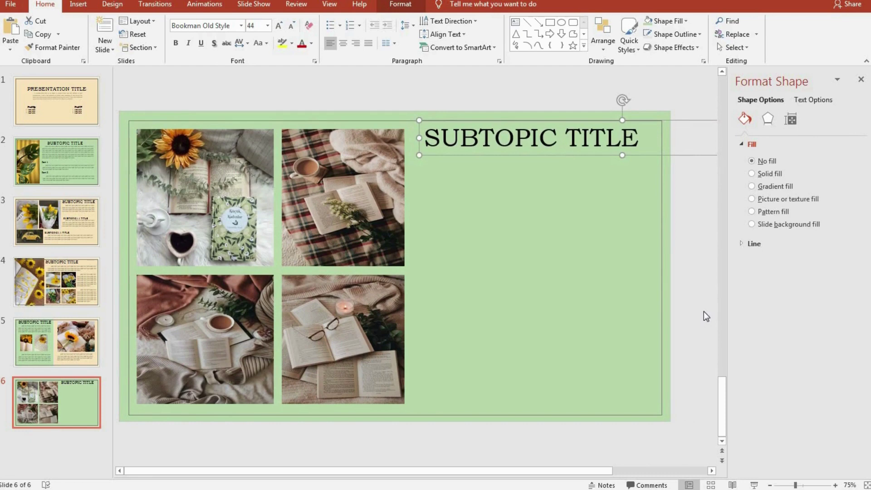
key(ctrl+v)
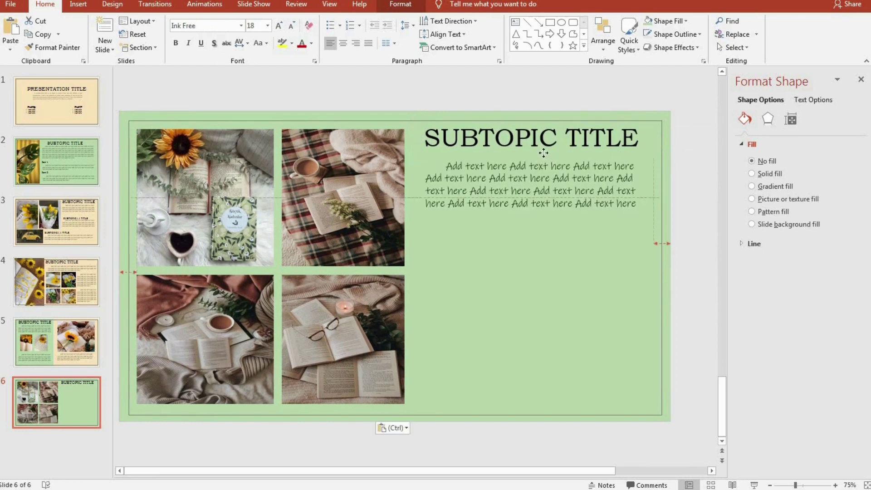
drag(543, 149, 547, 150)
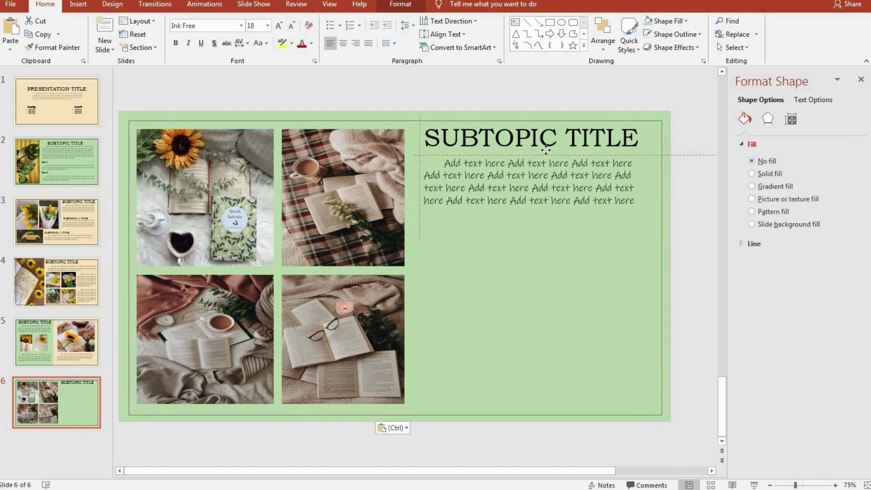
click(540, 290)
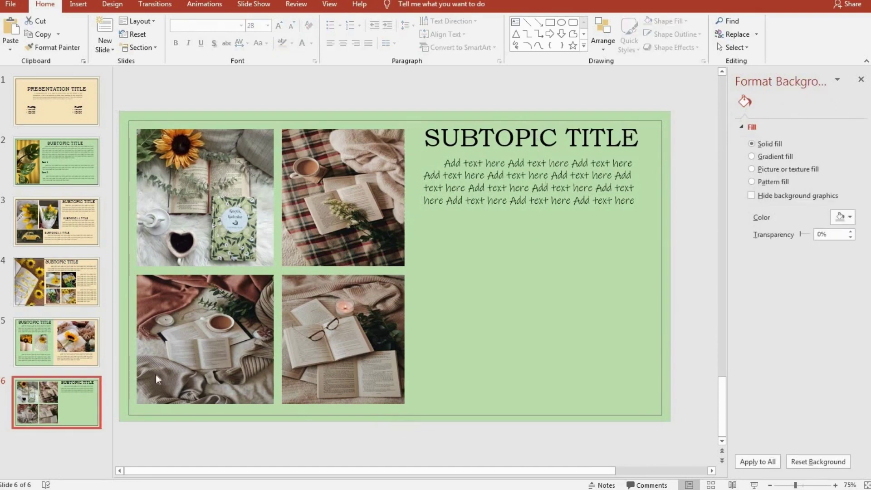
key(ctrl+v)
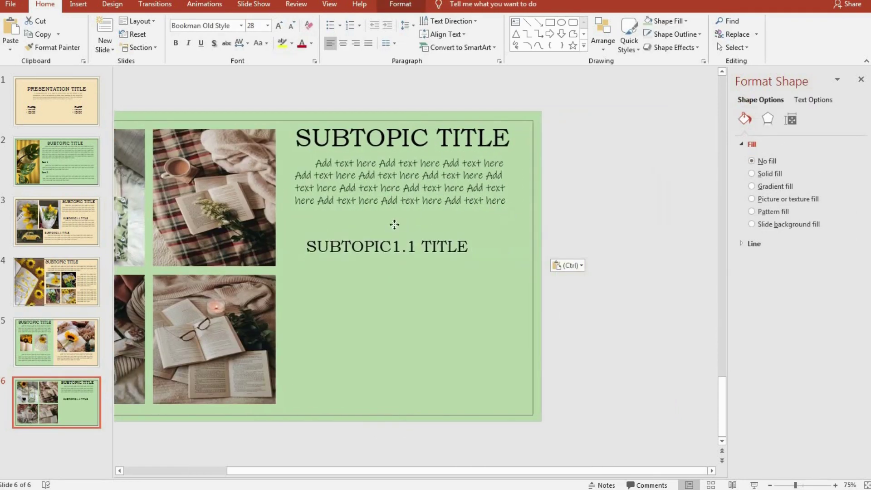
Place SUBTOPIC1.1 TITLE under the body text and add a 16 pt paragraph copy beneath it.
drag(418, 235, 429, 213)
click(367, 339)
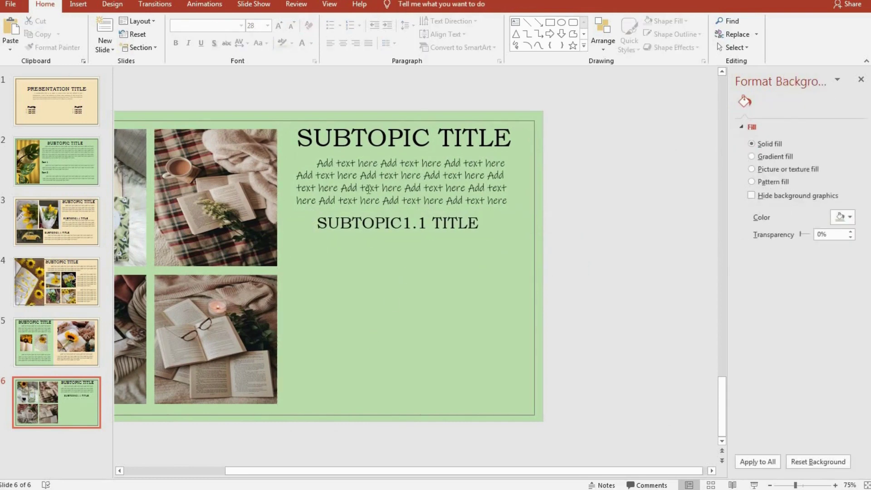
click(306, 186)
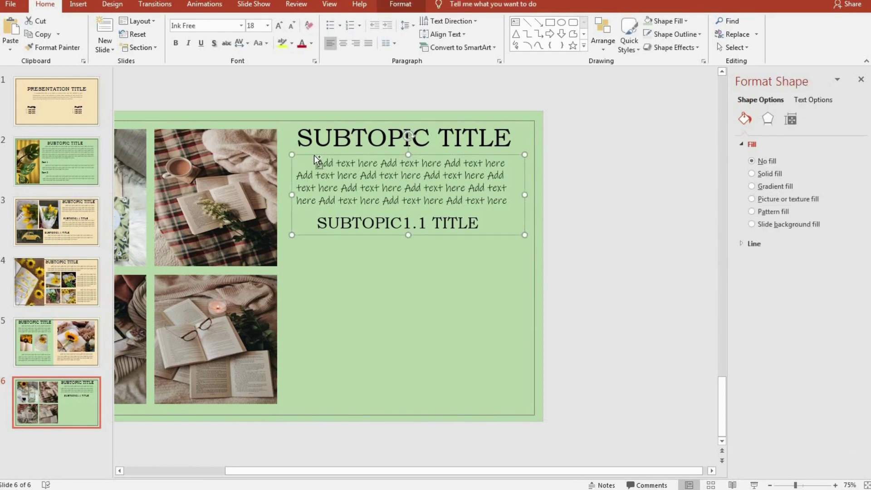
drag(315, 155, 317, 162)
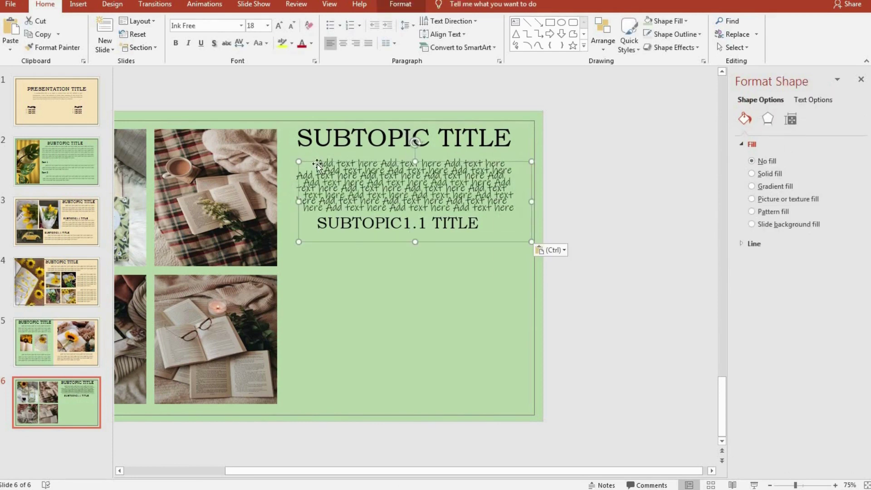
drag(309, 214, 305, 287)
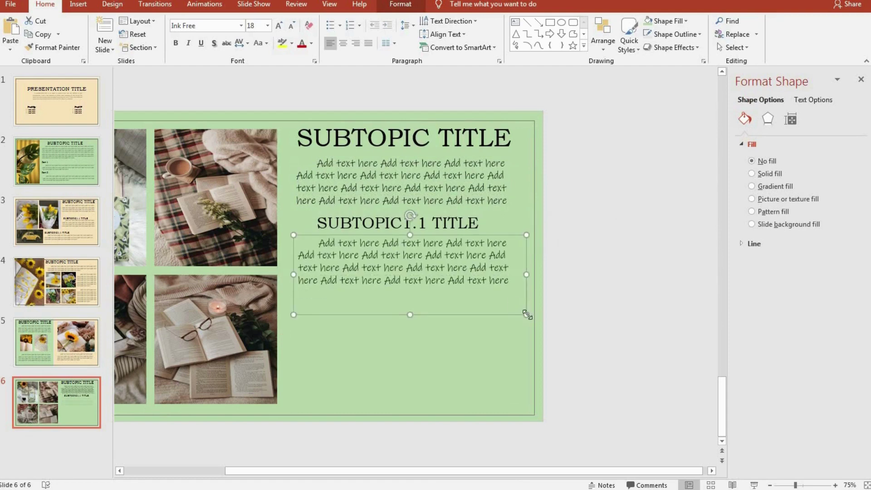
mouse_move(526, 274)
mouse_down()
mouse_move(494, 281)
mouse_move(526, 274)
mouse_up()
triple_click(453, 268)
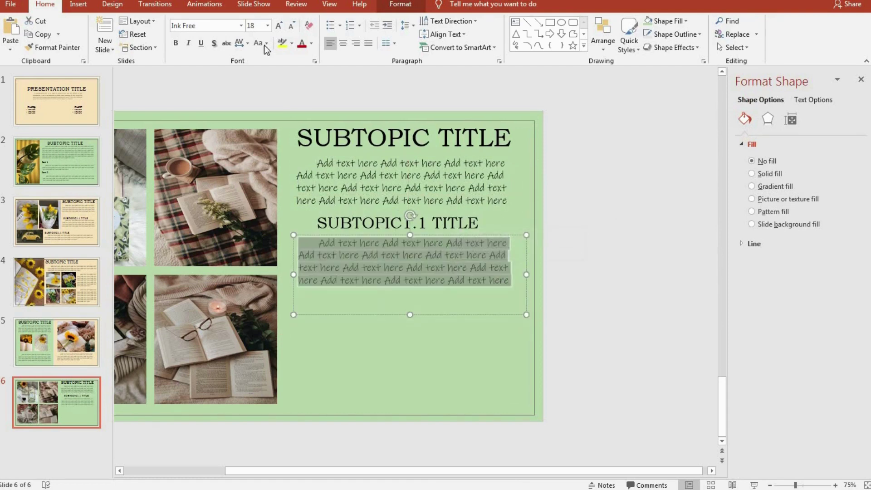
click(291, 26)
click(394, 317)
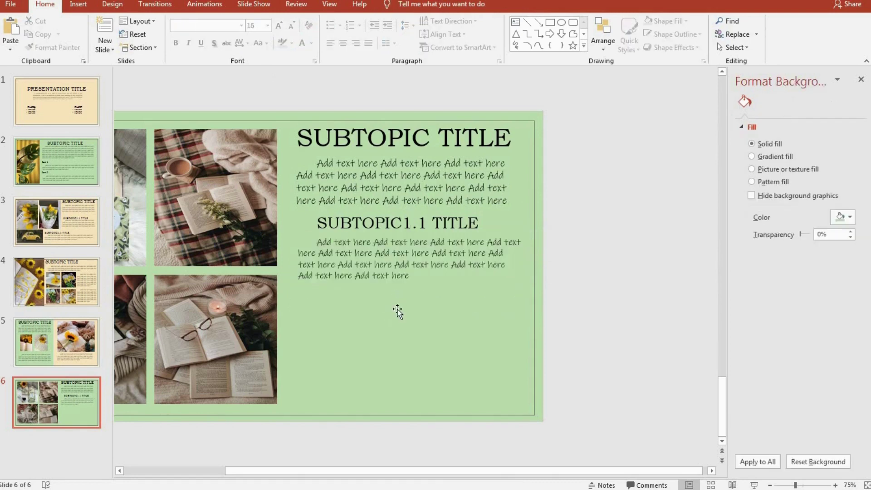
Align and widen the 16 pt paragraph under the SUBTOPIC1.1 TITLE heading.
click(349, 291)
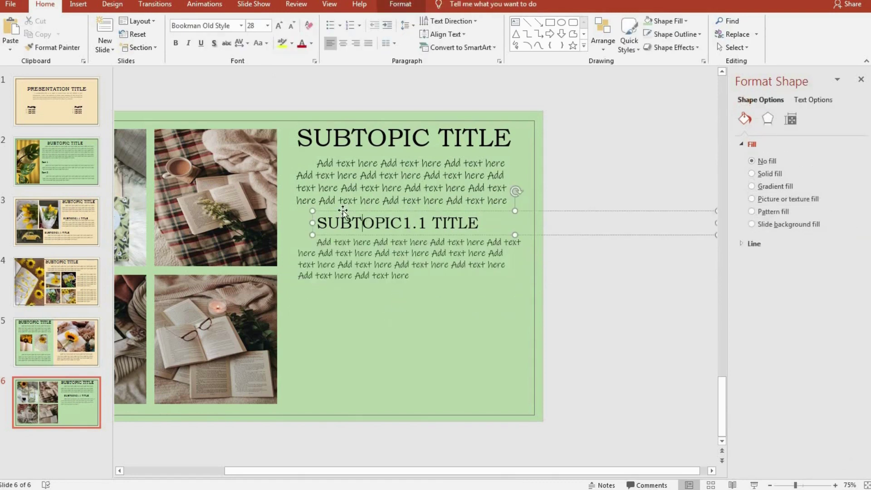
drag(323, 236, 320, 236)
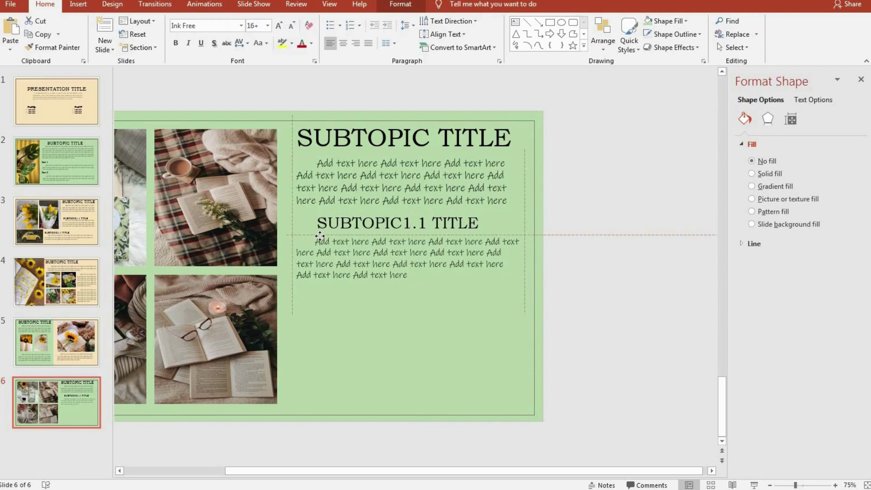
drag(320, 236, 320, 237)
drag(524, 274, 534, 273)
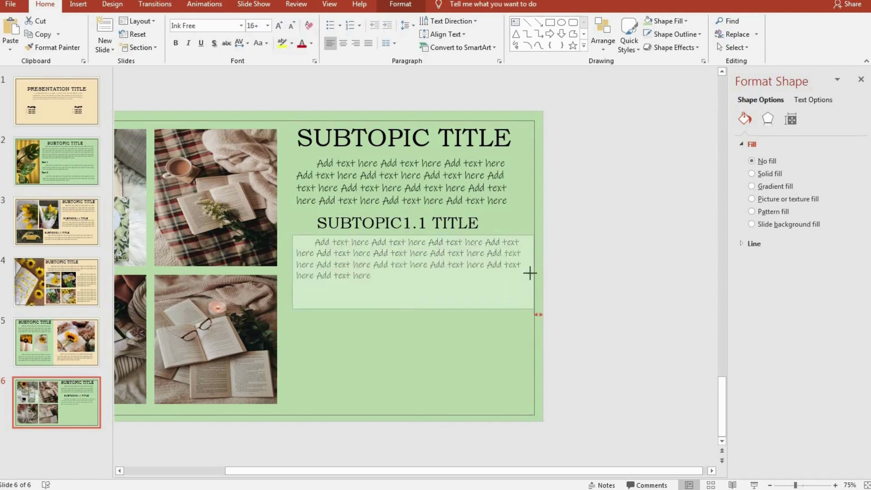
click(483, 350)
click(384, 266)
drag(341, 235, 340, 235)
key(Escape)
Duplicate the heading below the paragraph and rename it SUBTOPIC1.2 TITLE.
click(362, 223)
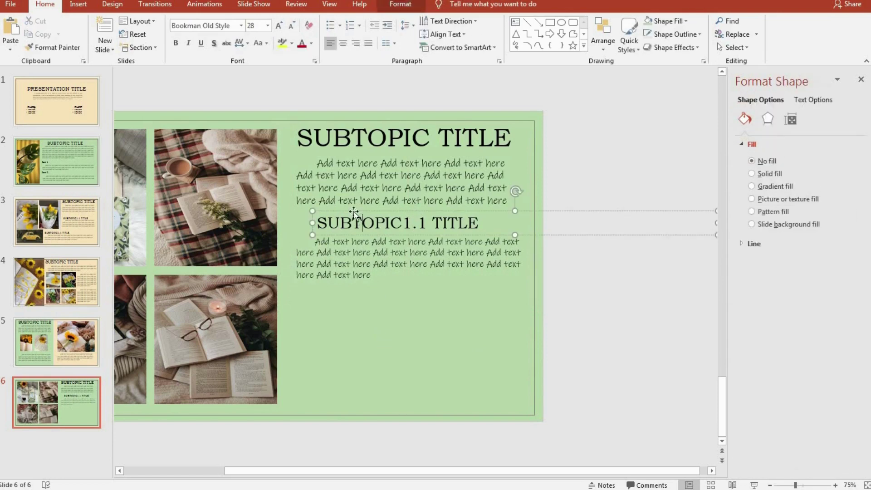
key(ctrl+c)
key(ctrl+v)
drag(354, 215, 347, 282)
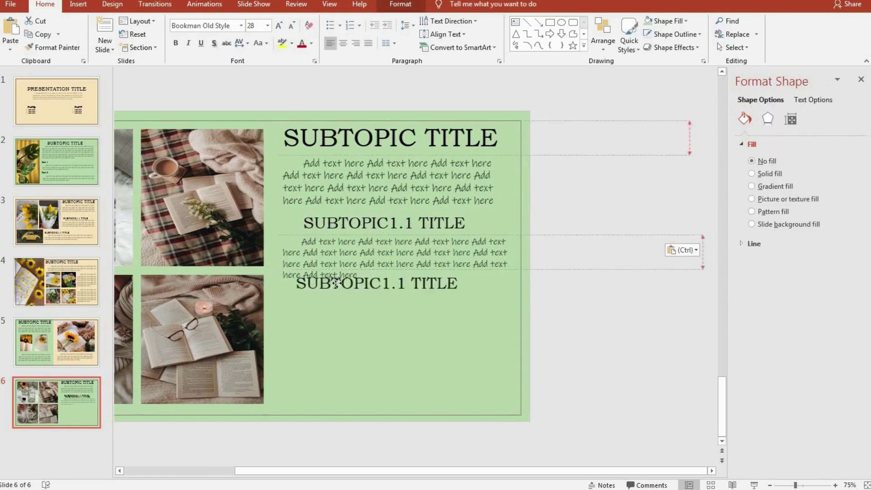
click(421, 297)
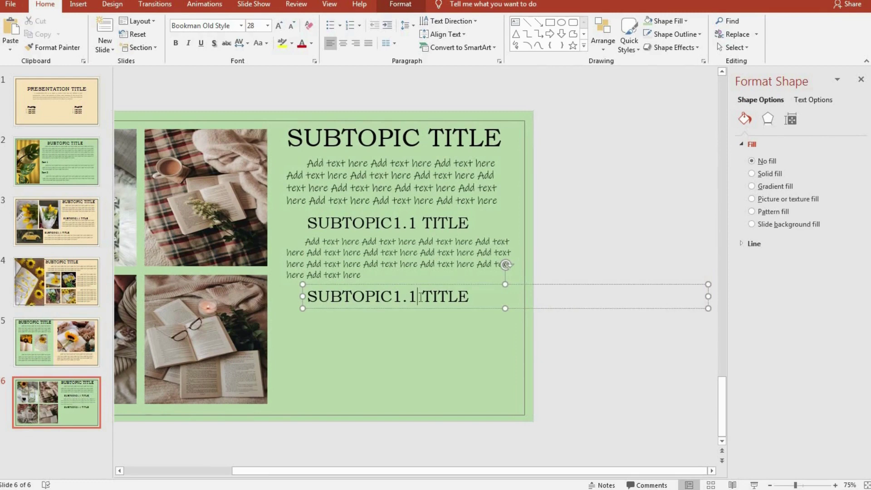
key(BackSpace)
text(2)
click(405, 375)
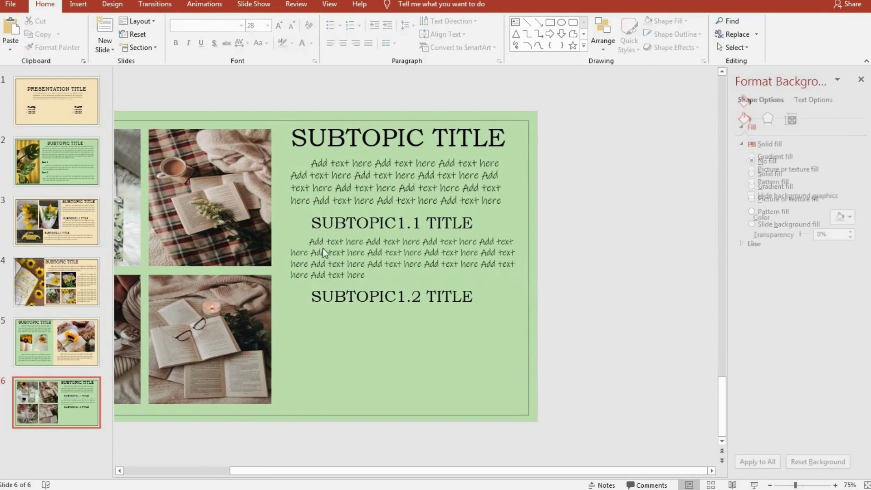
Copy the body paragraph and place it below SUBTOPIC1.2 TITLE.
click(322, 248)
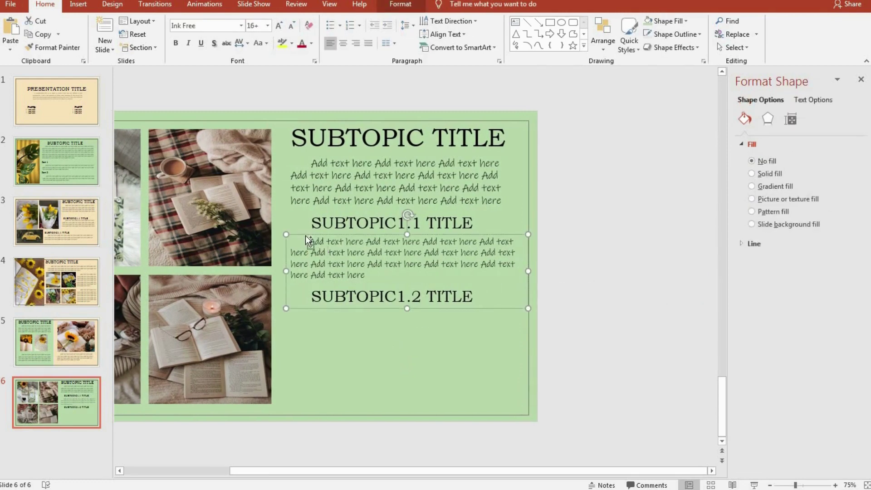
click(306, 236)
key(ctrl+c)
key(ctrl+v)
mouse_move(306, 235)
mouse_down()
mouse_move(301, 315)
mouse_move(299, 308)
mouse_up()
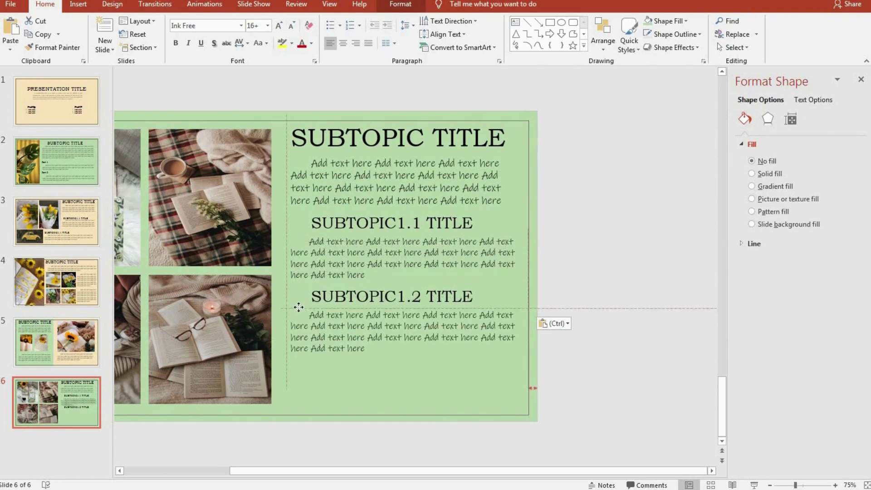
click(413, 409)
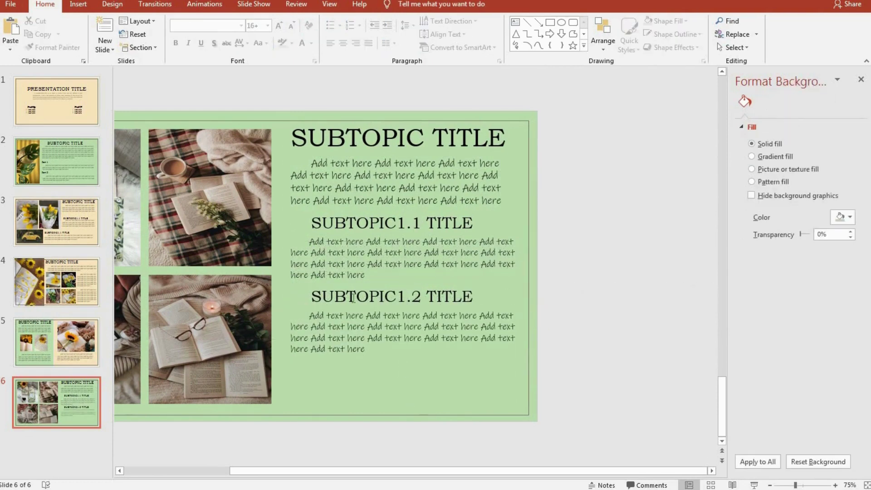
click(337, 285)
Duplicate the SUBTOPIC1.2 TITLE heading and align it below the second paragraph.
key(ctrl+c)
key(ctrl+v)
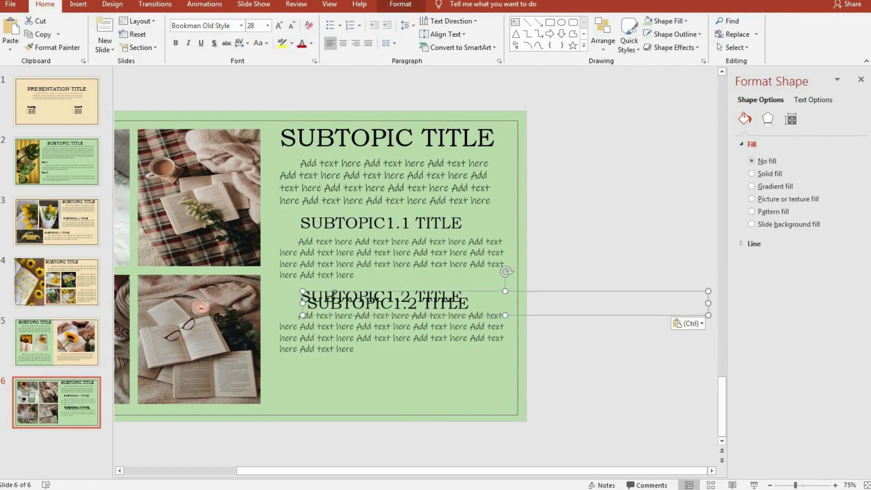
drag(336, 294, 337, 354)
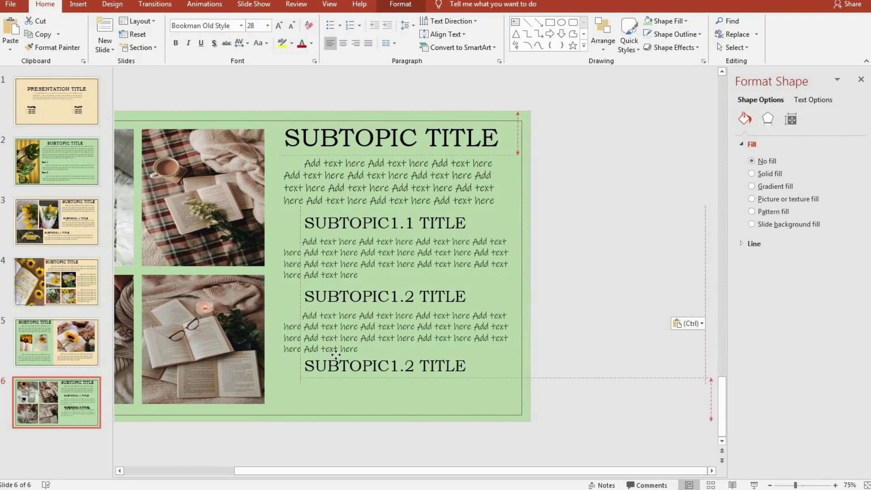
drag(336, 352, 334, 350)
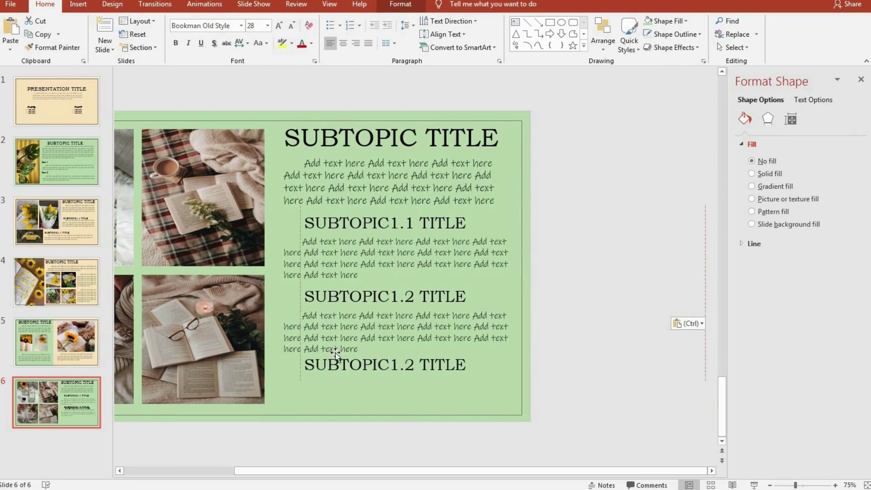
Delete the last line of both the SUBTOPIC1.1 and SUBTOPIC1.2 paragraphs.
click(345, 261)
drag(365, 275, 290, 276)
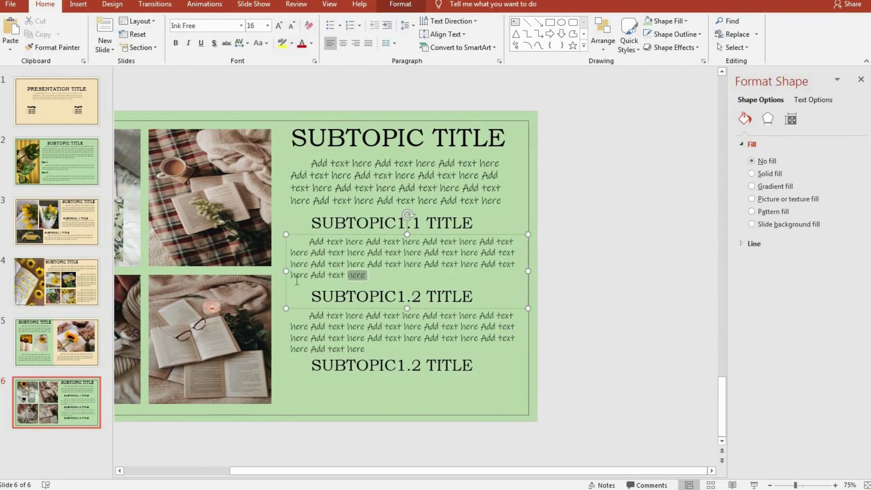
key(BackSpace)
click(385, 328)
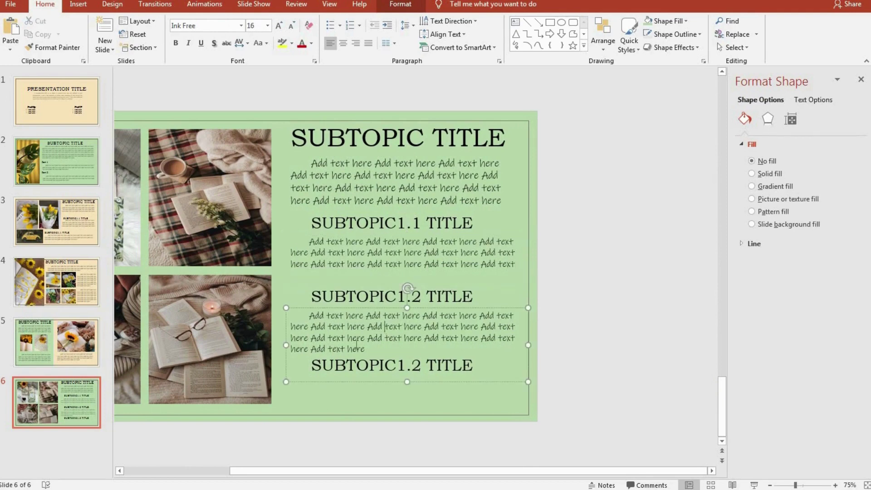
drag(299, 346, 291, 349)
key(BackSpace)
Move the middle SUBTOPIC1.2 TITLE heading and its paragraph up closer to the text above.
click(362, 295)
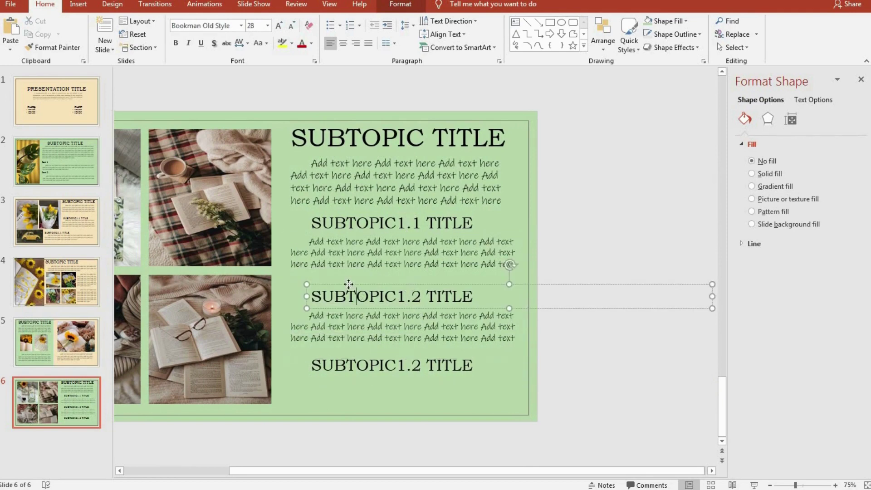
mouse_move(350, 281)
mouse_down()
mouse_move(353, 273)
mouse_move(326, 288)
mouse_up()
click(340, 338)
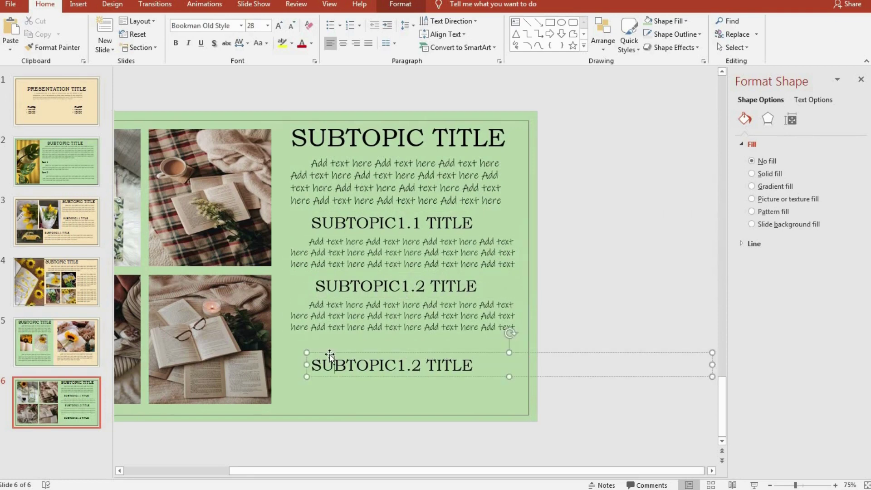
mouse_move(331, 354)
mouse_down()
mouse_move(332, 330)
mouse_move(332, 339)
mouse_up()
Copy the body paragraph below the lowest heading to fill the right column.
click(331, 314)
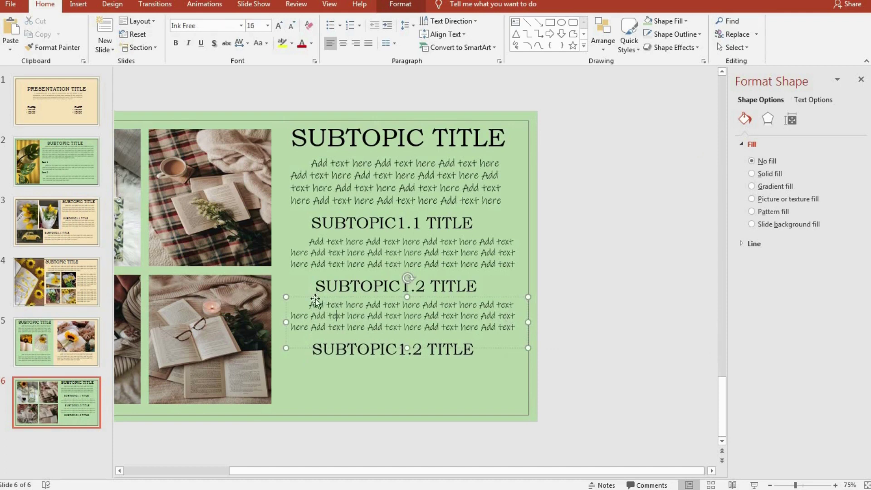
key(ctrl+c)
key(ctrl+v)
mouse_move(315, 303)
mouse_down()
mouse_move(314, 369)
mouse_move(303, 362)
mouse_up()
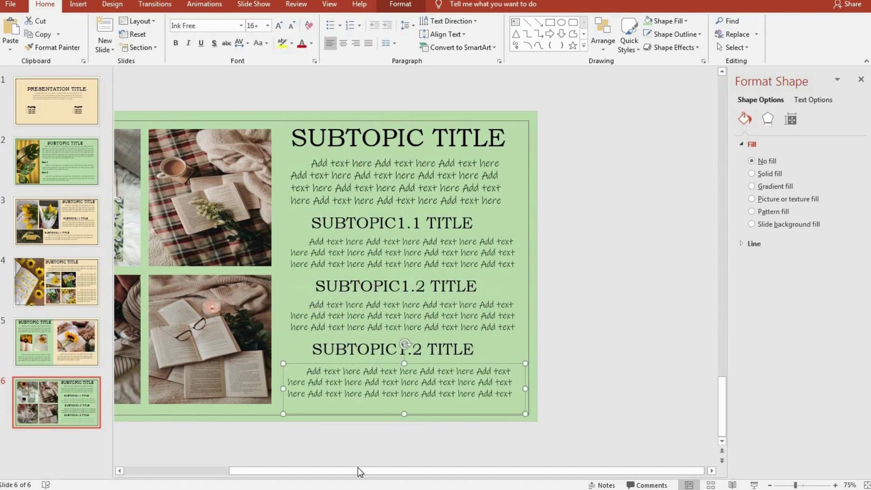
drag(360, 472, 252, 450)
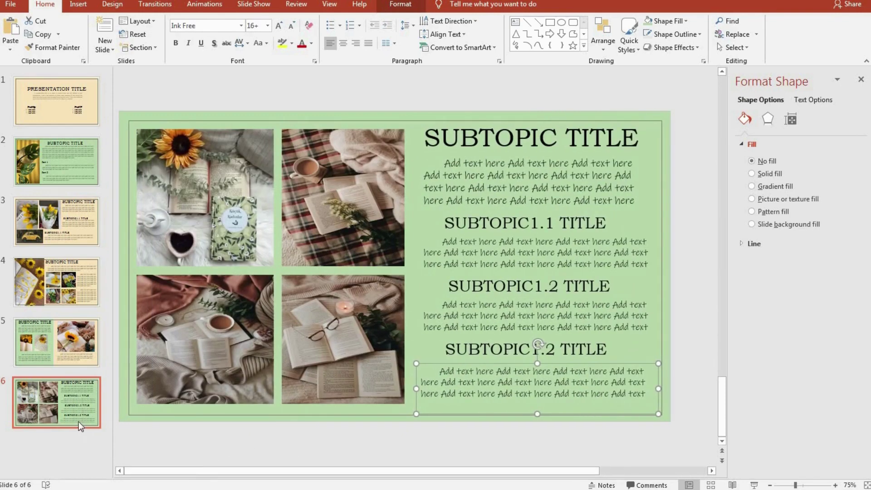
Add a new blank slide 7 and draw a text box across its upper area.
key(Return)
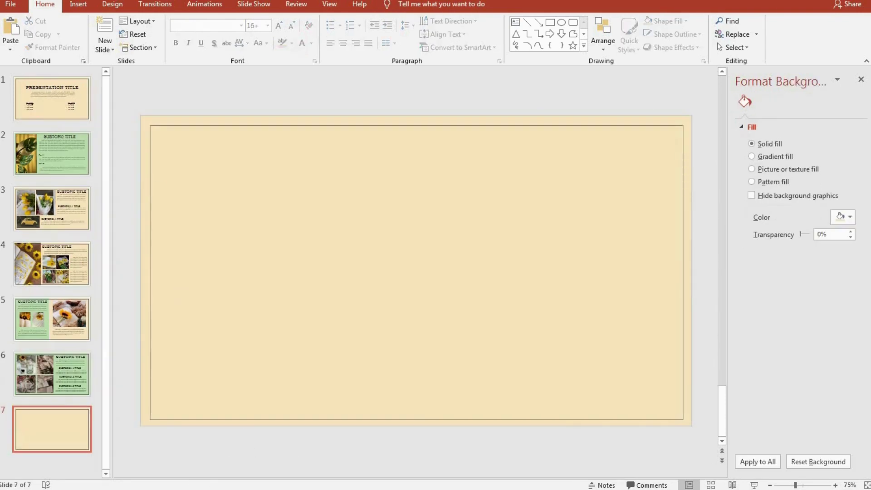
click(79, 5)
click(537, 38)
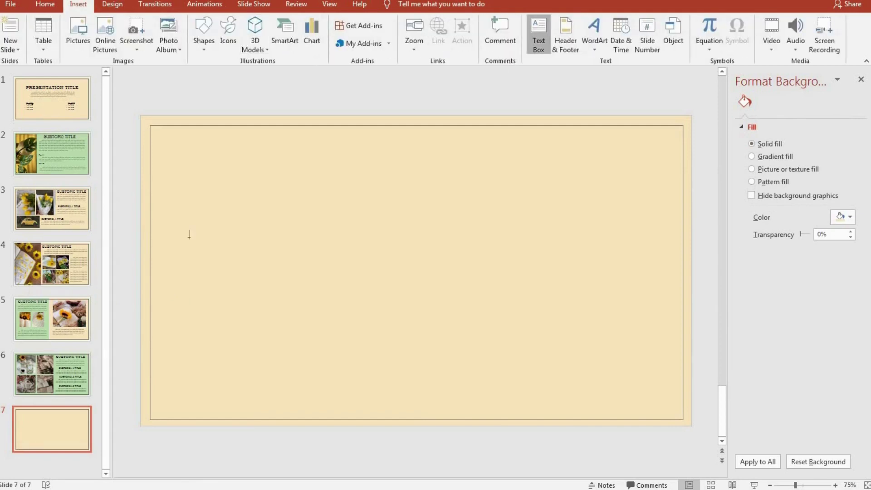
drag(205, 187, 575, 306)
Type 'Thank You', 'For' and 'Watching!' on three separate lines.
text(Th)
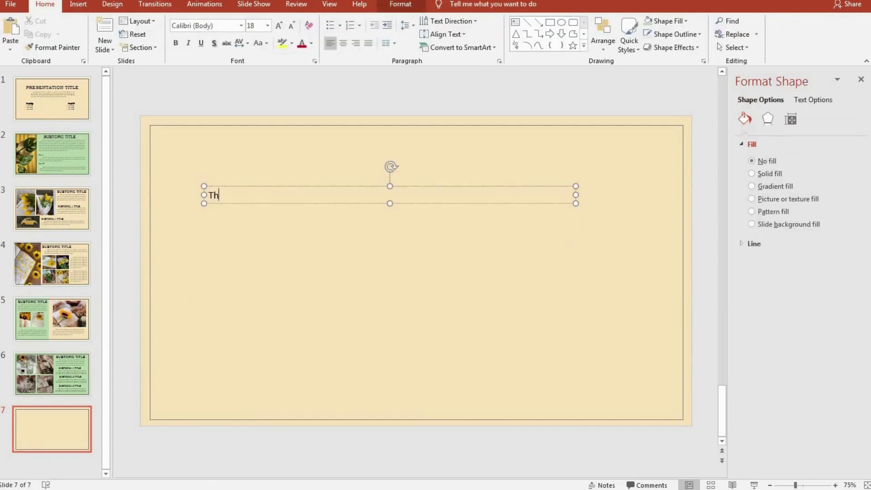
text(ank You)
key(Return)
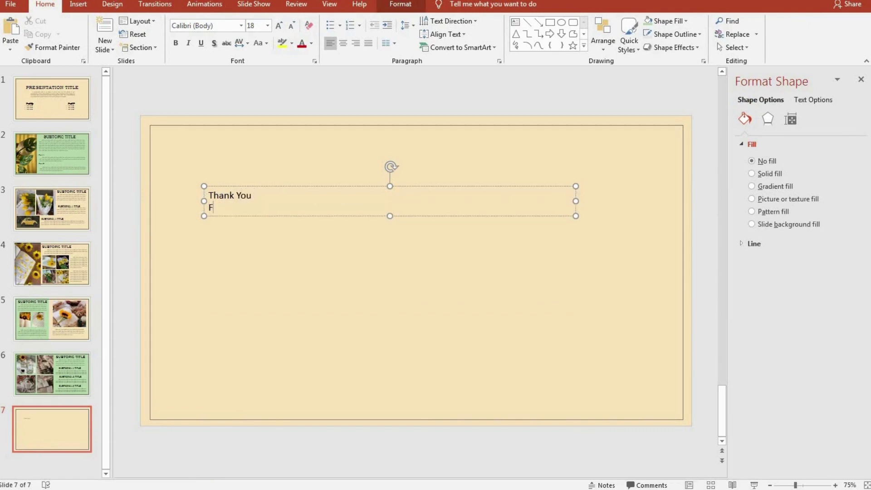
text(or)
key(Return)
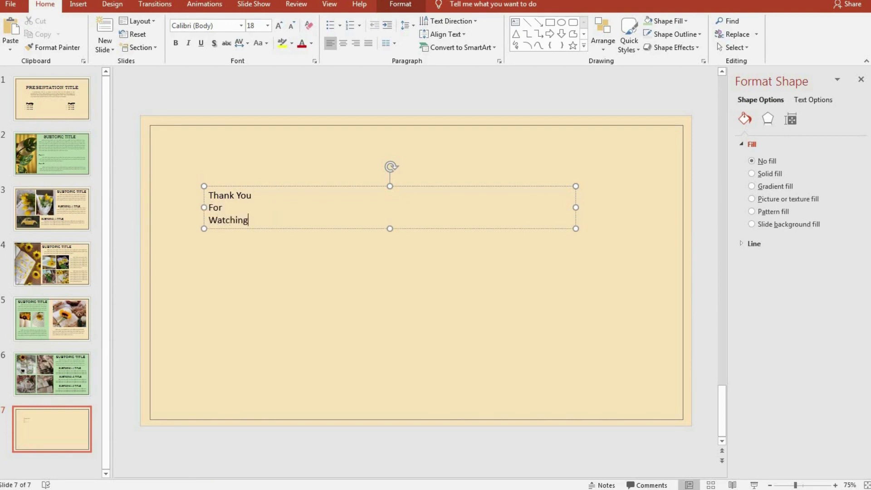
text(!)
Set all the text to Brittany Signature and enlarge it to 66 pt.
key(ctrl+a)
click(206, 26)
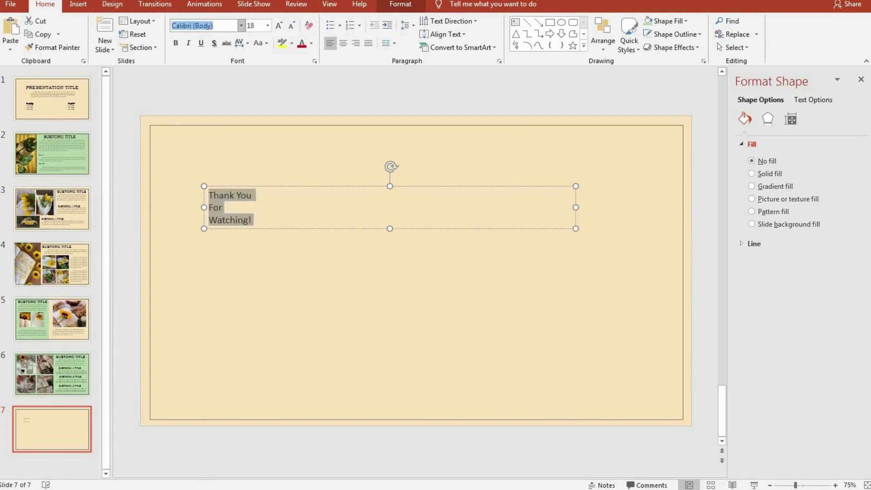
text(Bt)
text(ittany Signature)
key(Return)
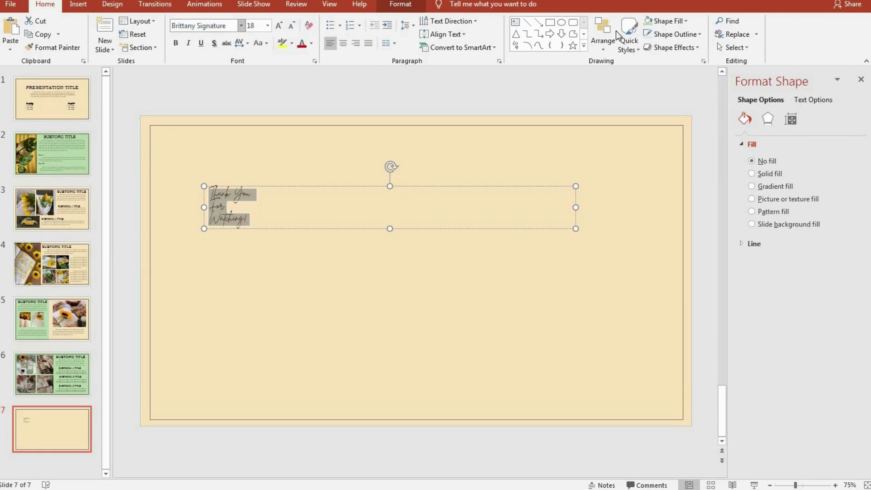
click(279, 26)
click(279, 26)
click(279, 26)
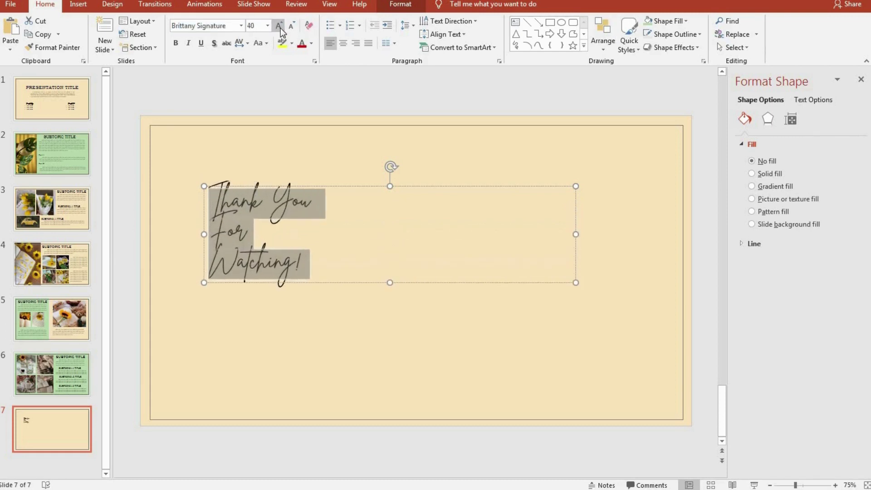
click(279, 25)
click(279, 25)
Center-align the text and set its line spacing to 1.5.
click(343, 44)
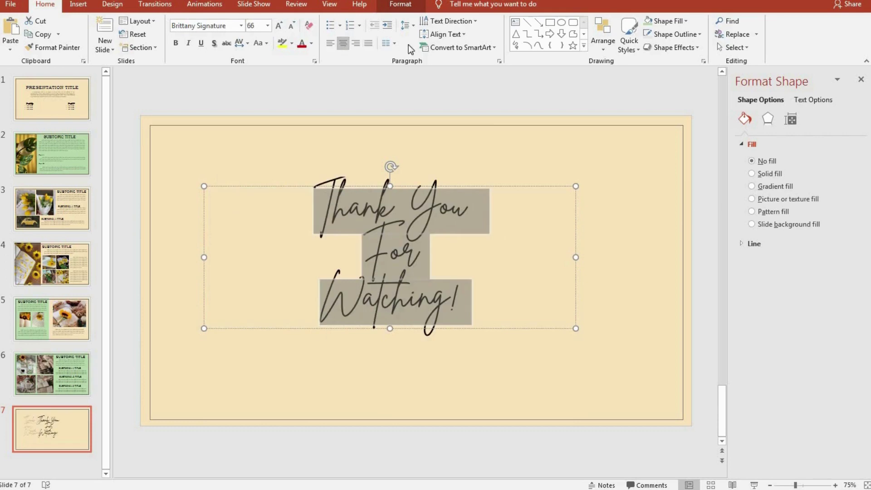
click(390, 43)
click(390, 44)
click(405, 25)
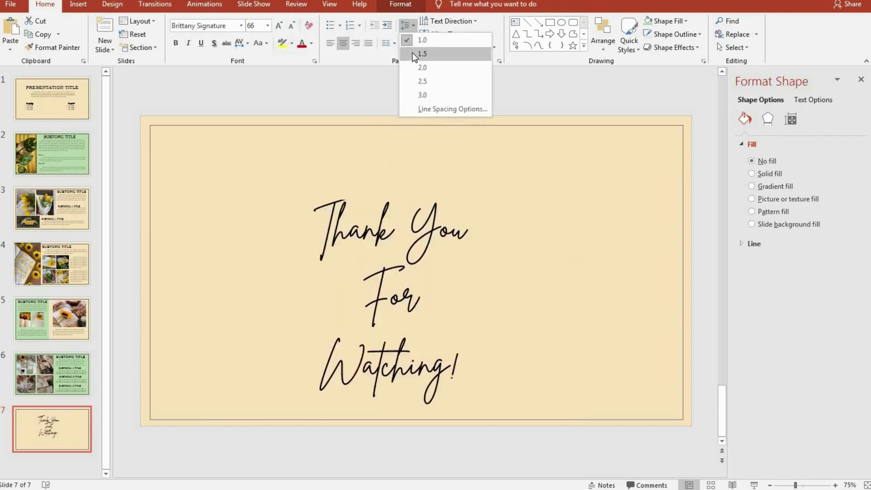
click(413, 52)
Enlarge the thank-you text to 88 pt and move the box up toward the slide top.
click(280, 25)
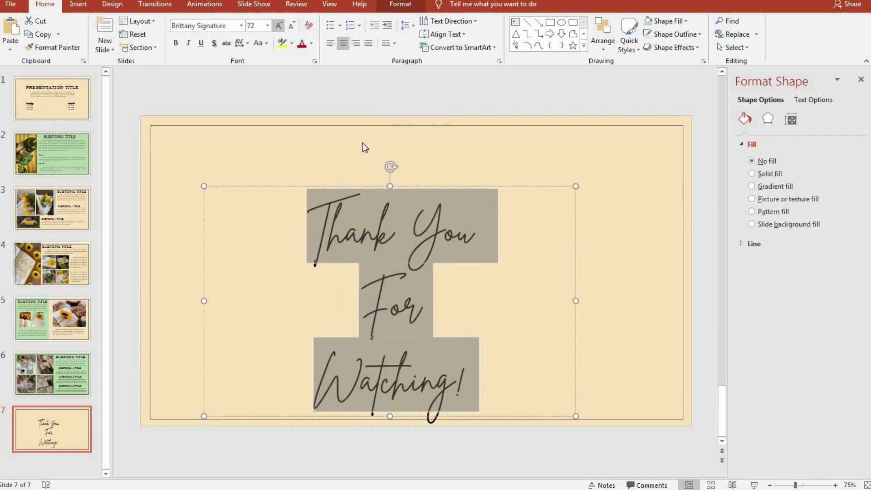
click(338, 188)
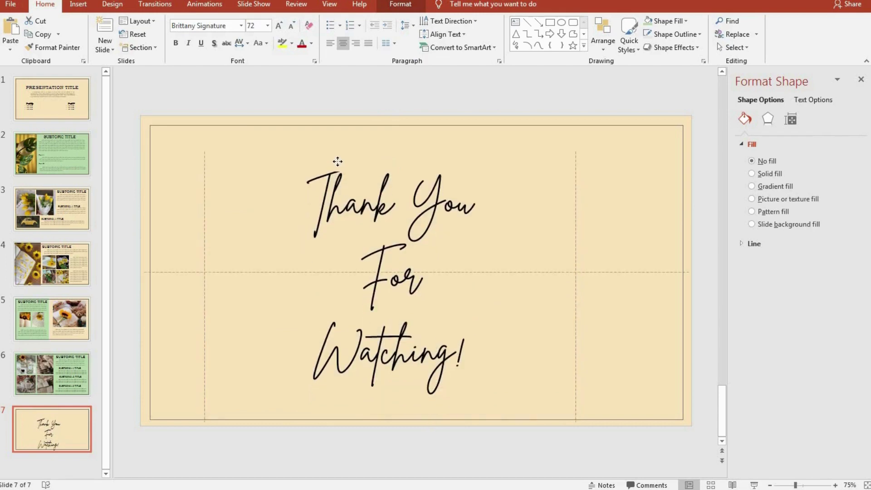
drag(337, 161, 467, 376)
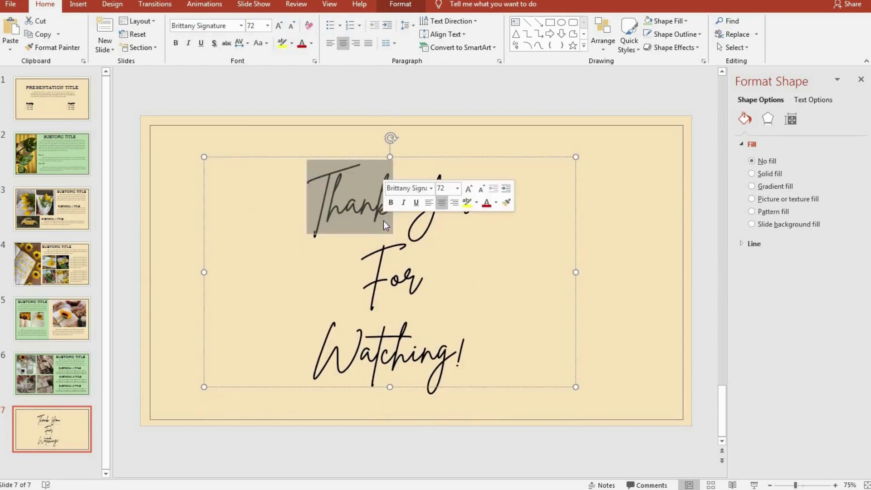
click(280, 25)
click(280, 25)
click(310, 138)
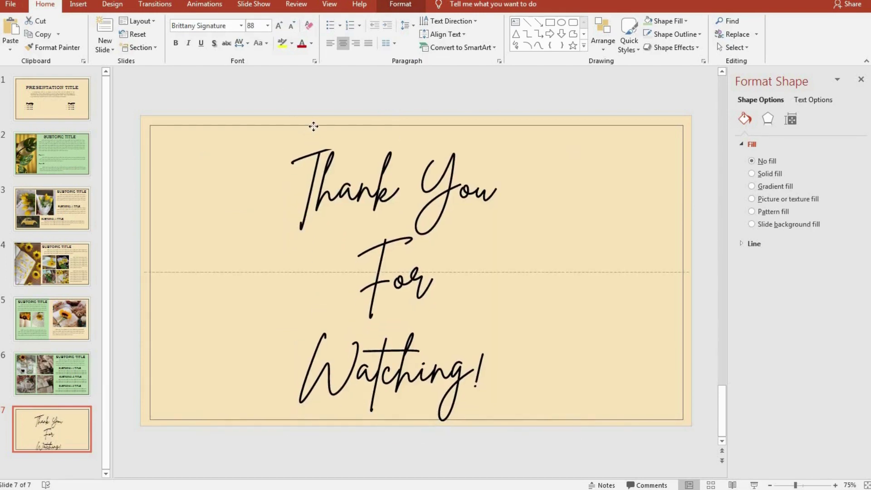
drag(314, 126, 331, 120)
click(267, 80)
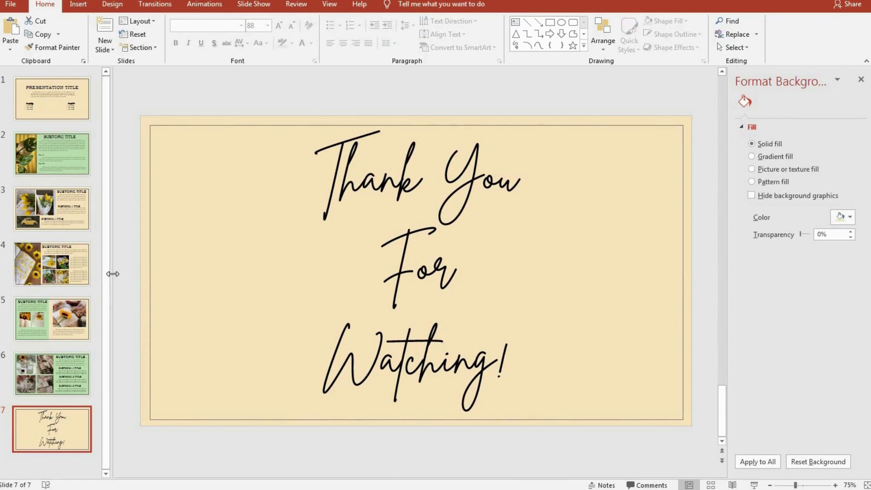
mouse_move(109, 276)
mouse_down()
mouse_move(231, 292)
mouse_move(248, 284)
mouse_up()
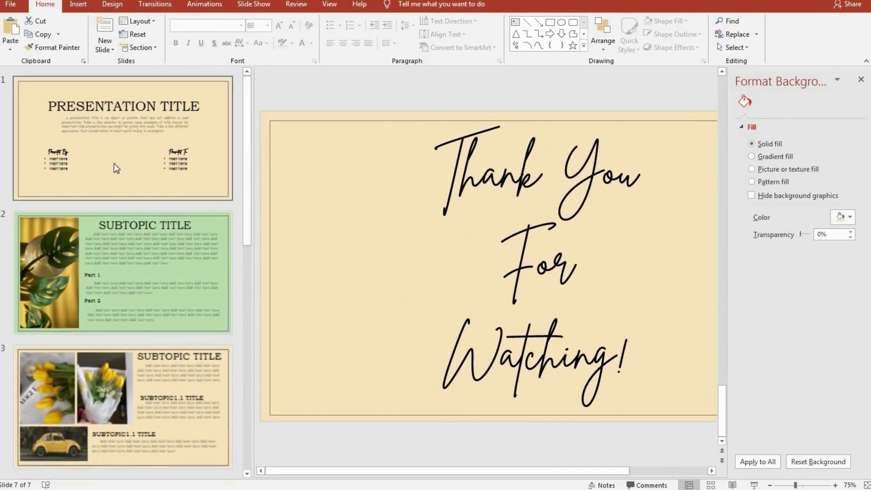
click(114, 163)
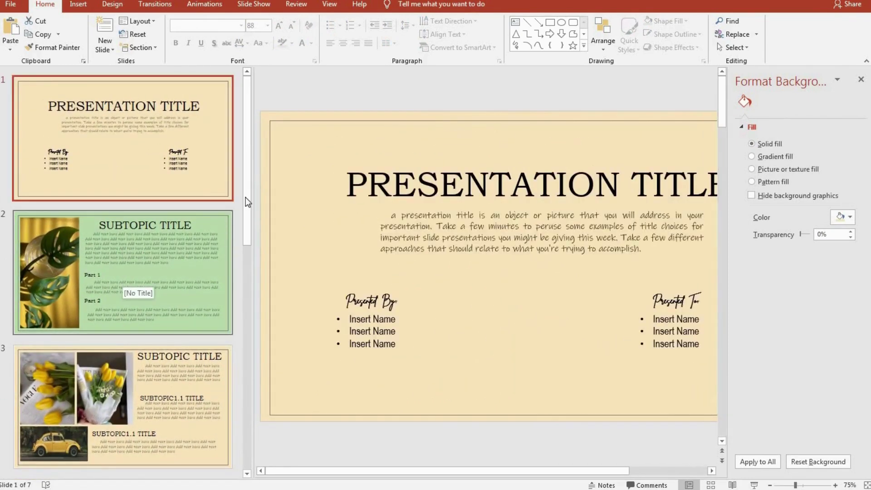
drag(249, 187, 110, 207)
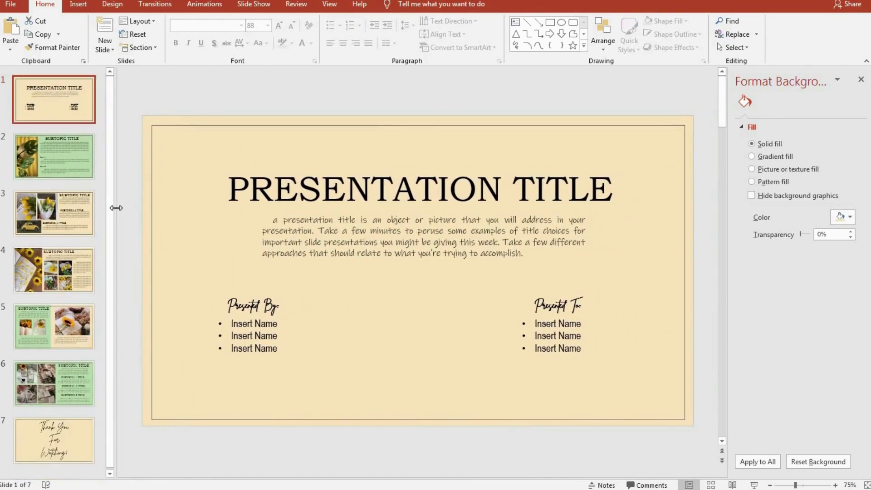
click(51, 157)
click(52, 229)
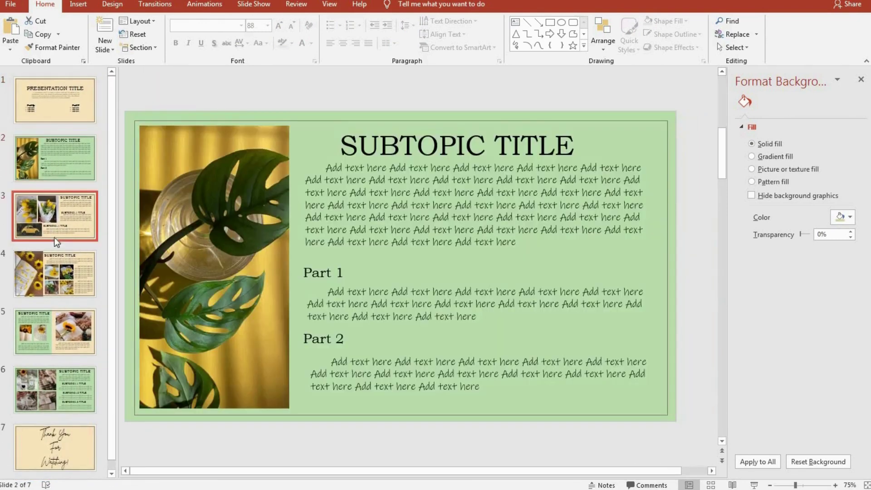
click(58, 289)
click(56, 327)
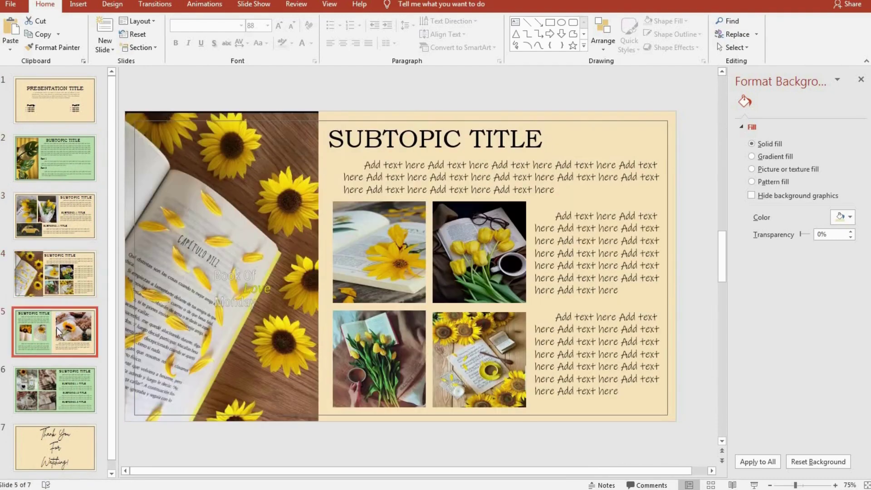
click(56, 396)
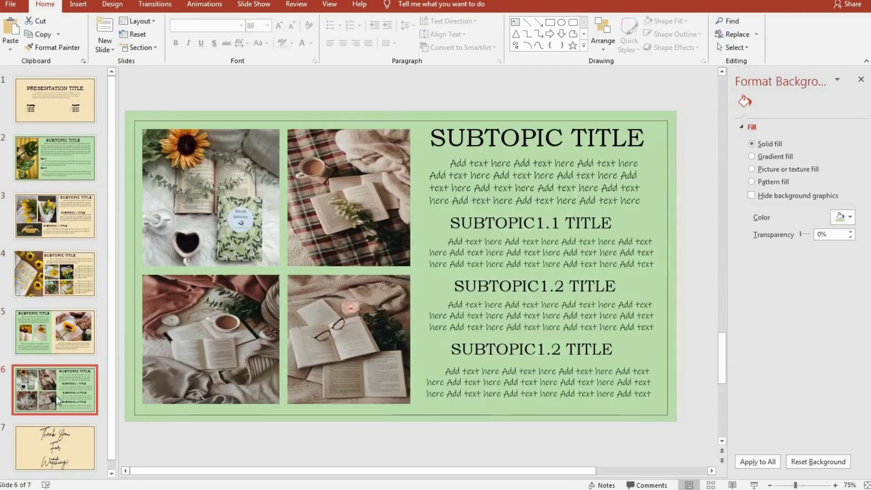
click(51, 454)
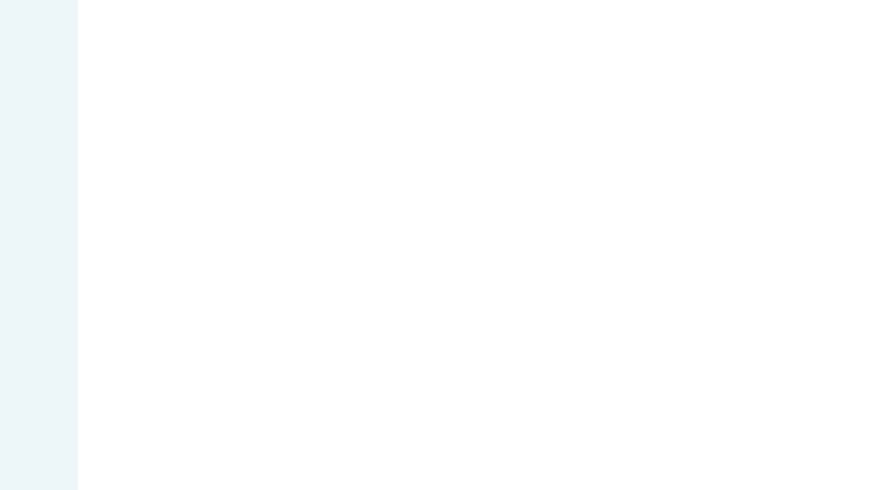